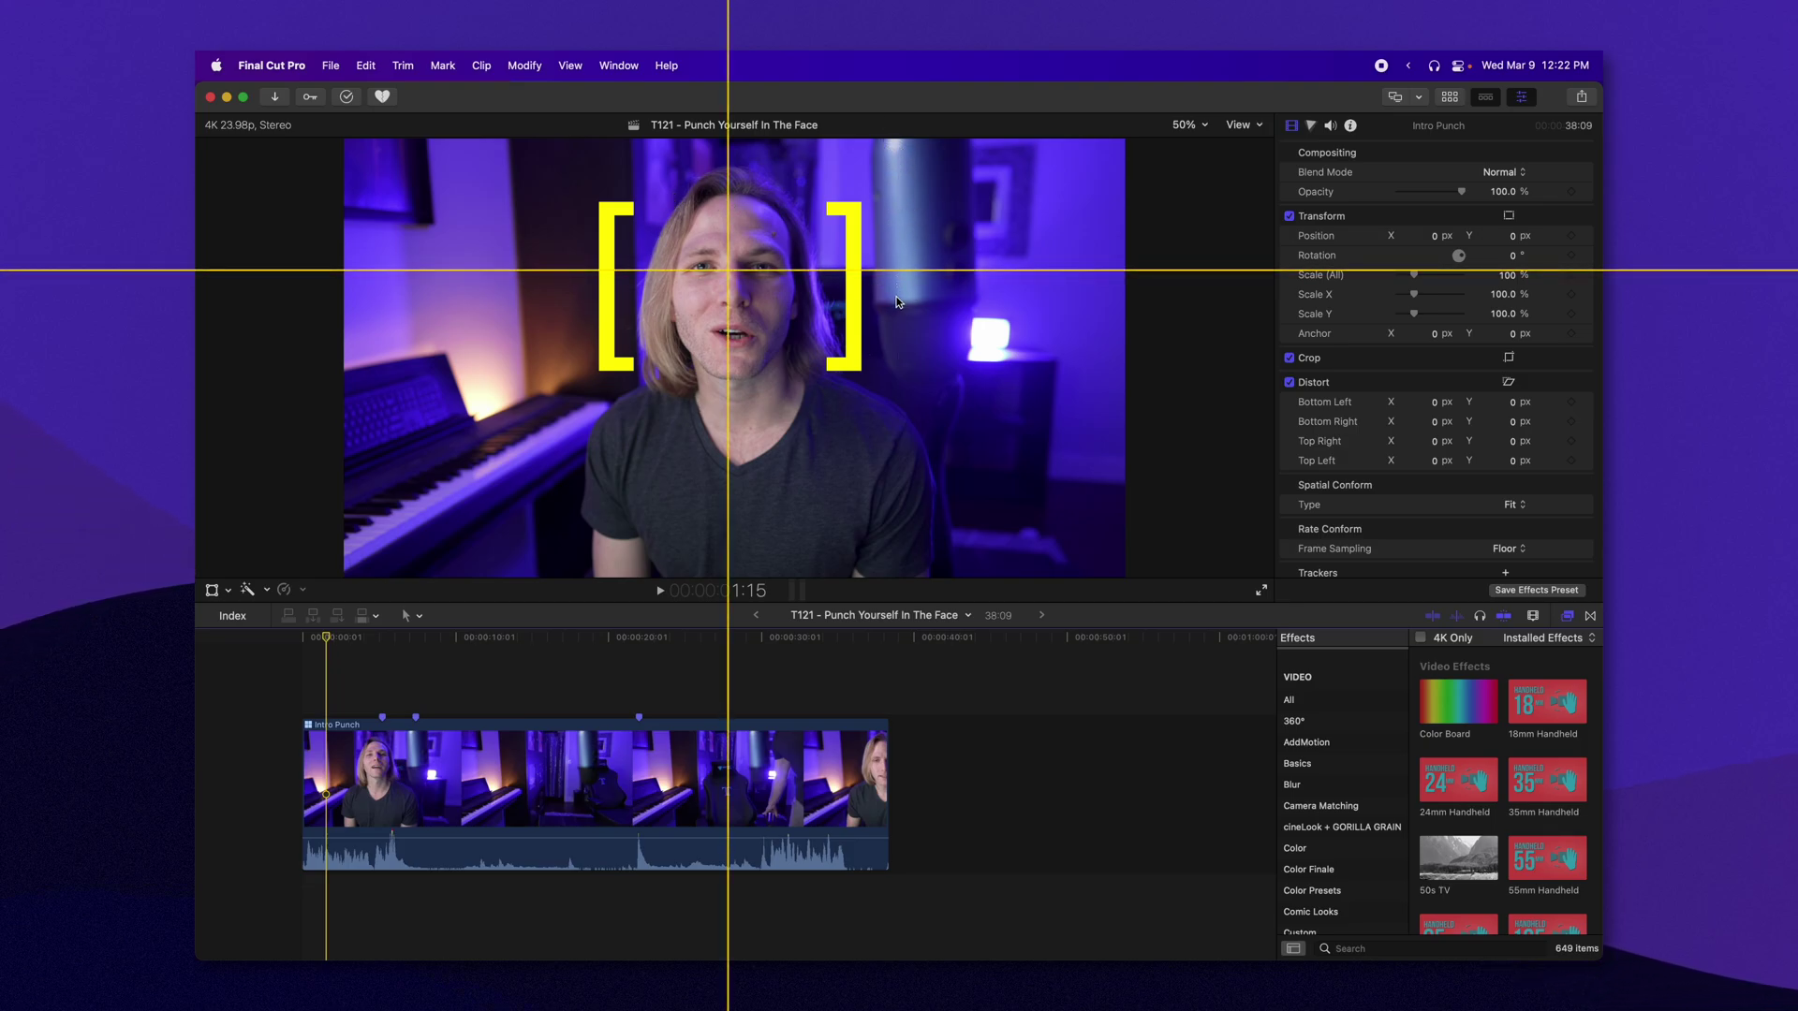
# - Review the take and add a marker where the punch begins
pyautogui.click(382, 641)
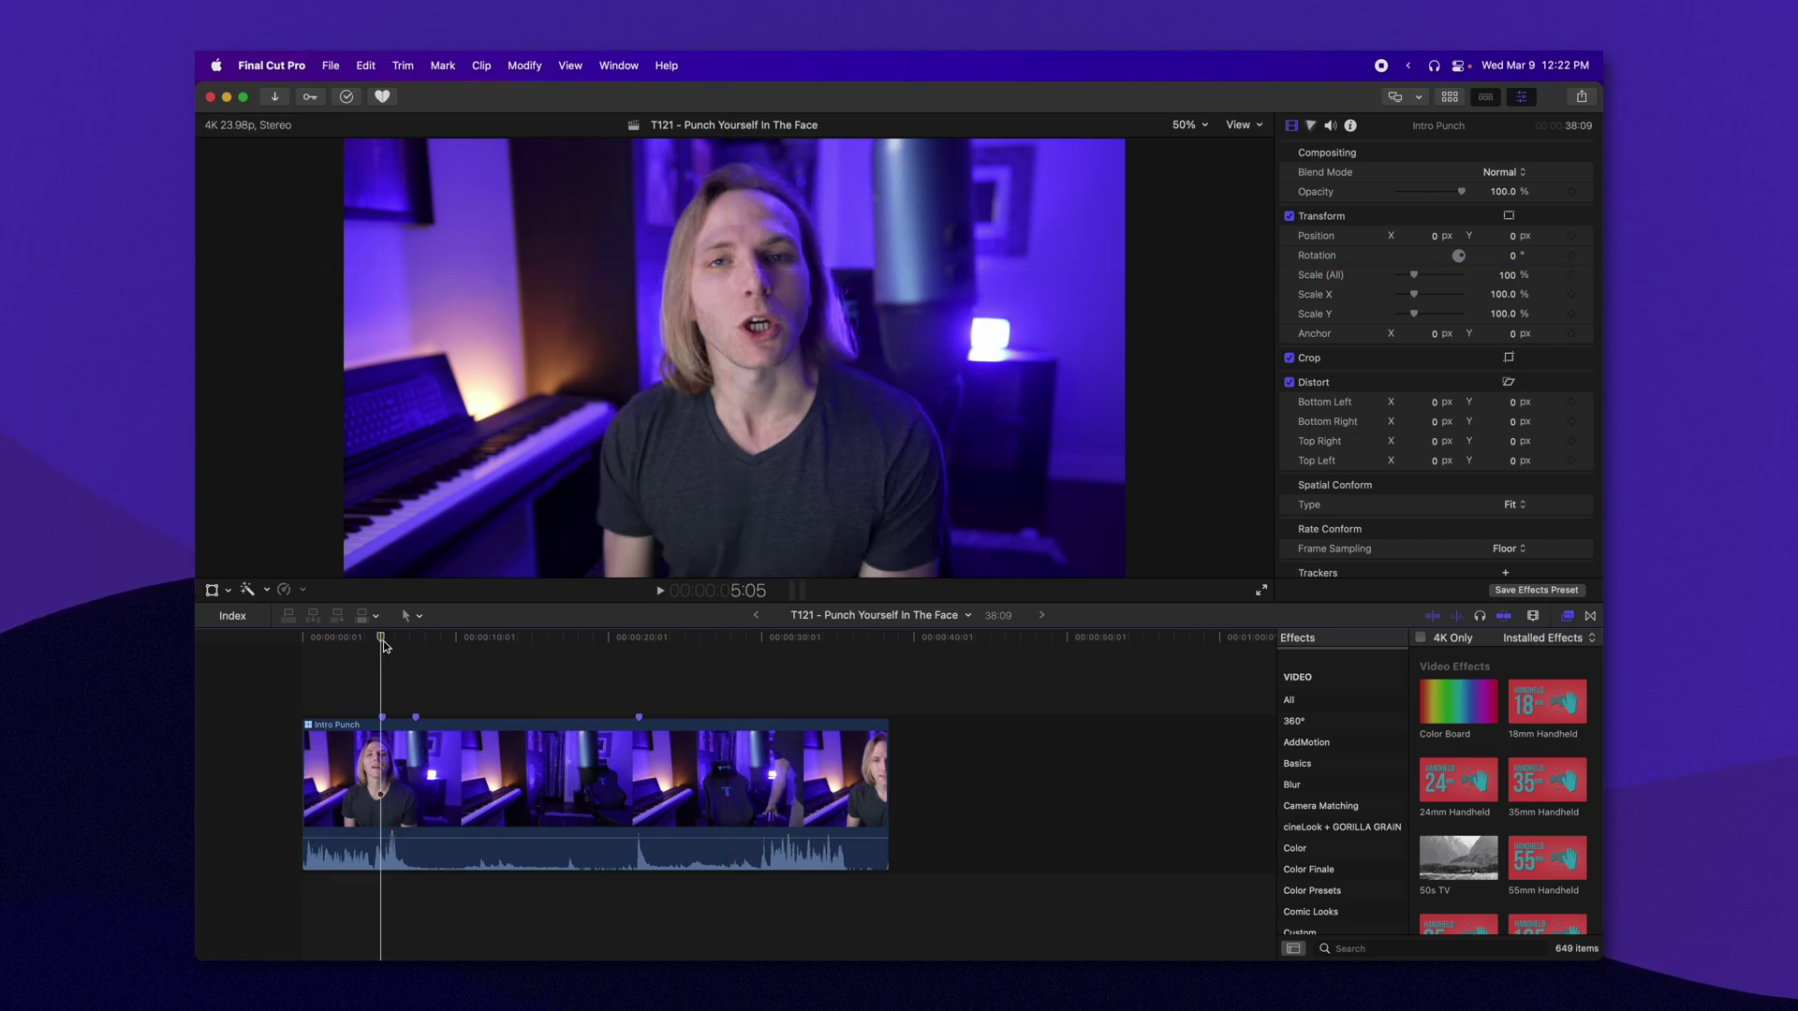
pyautogui.click(394, 641)
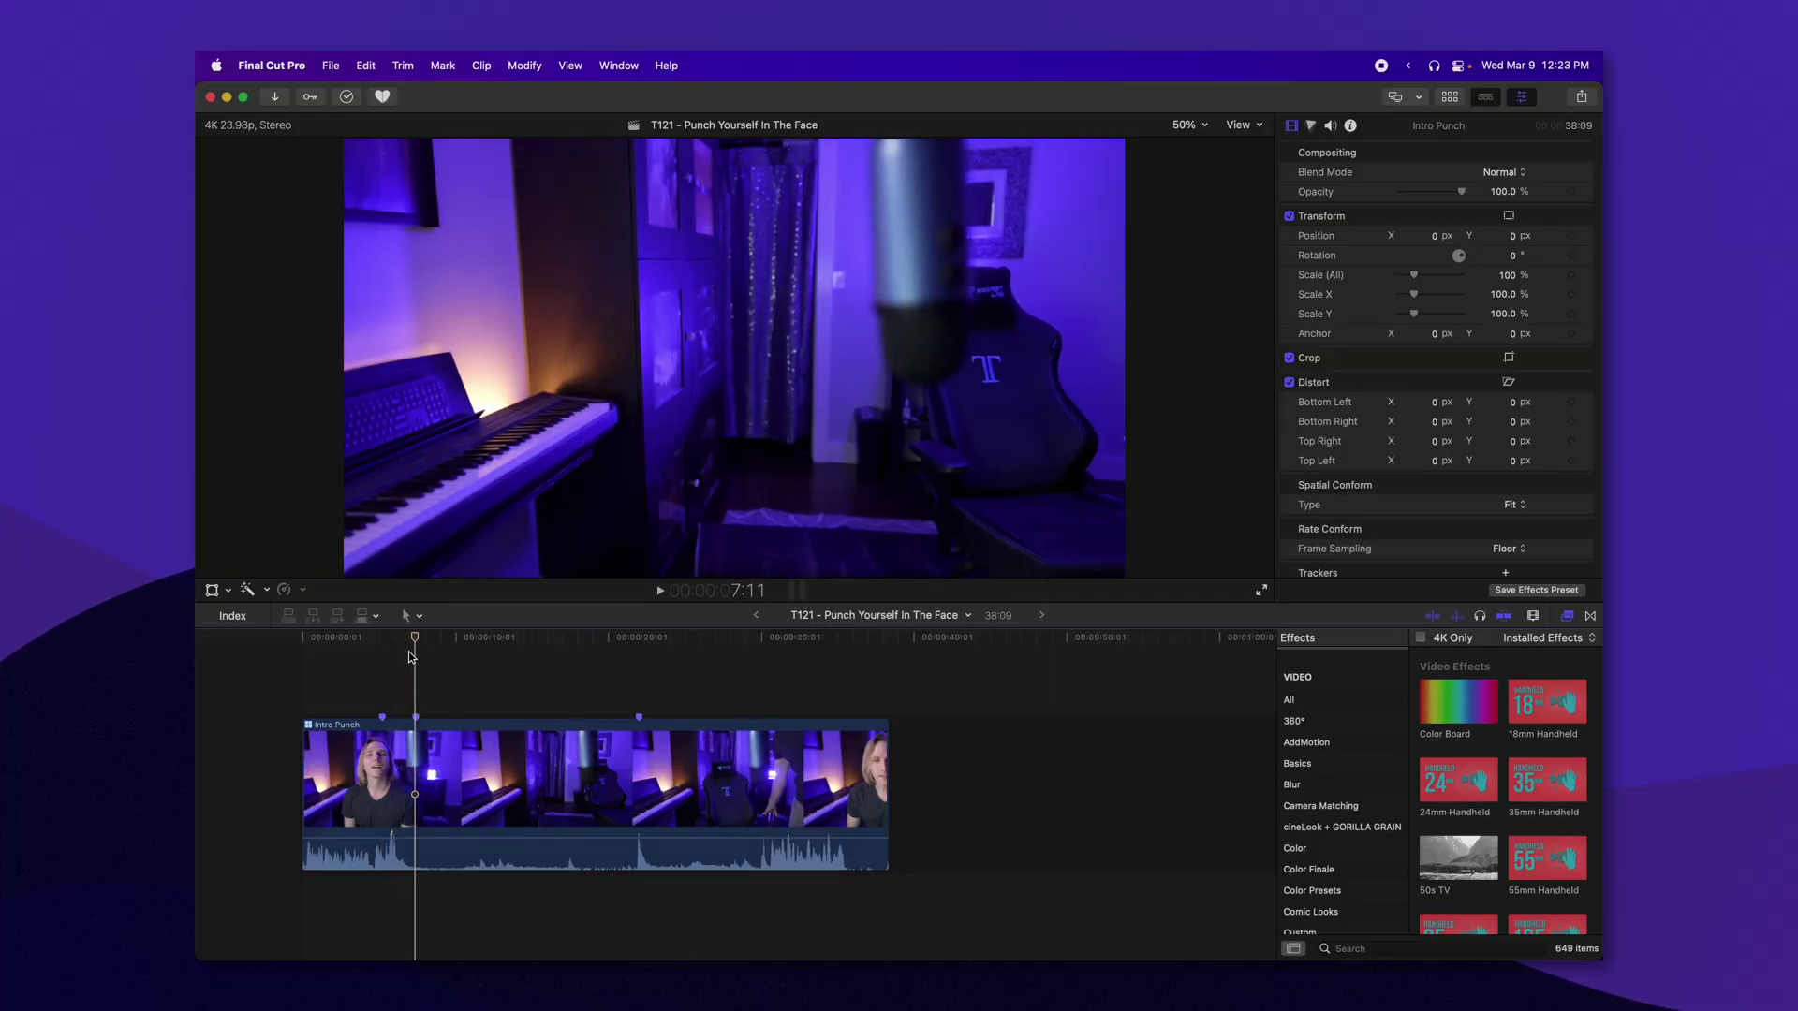
pyautogui.moveTo(639, 638); pyautogui.dragTo(772, 638)
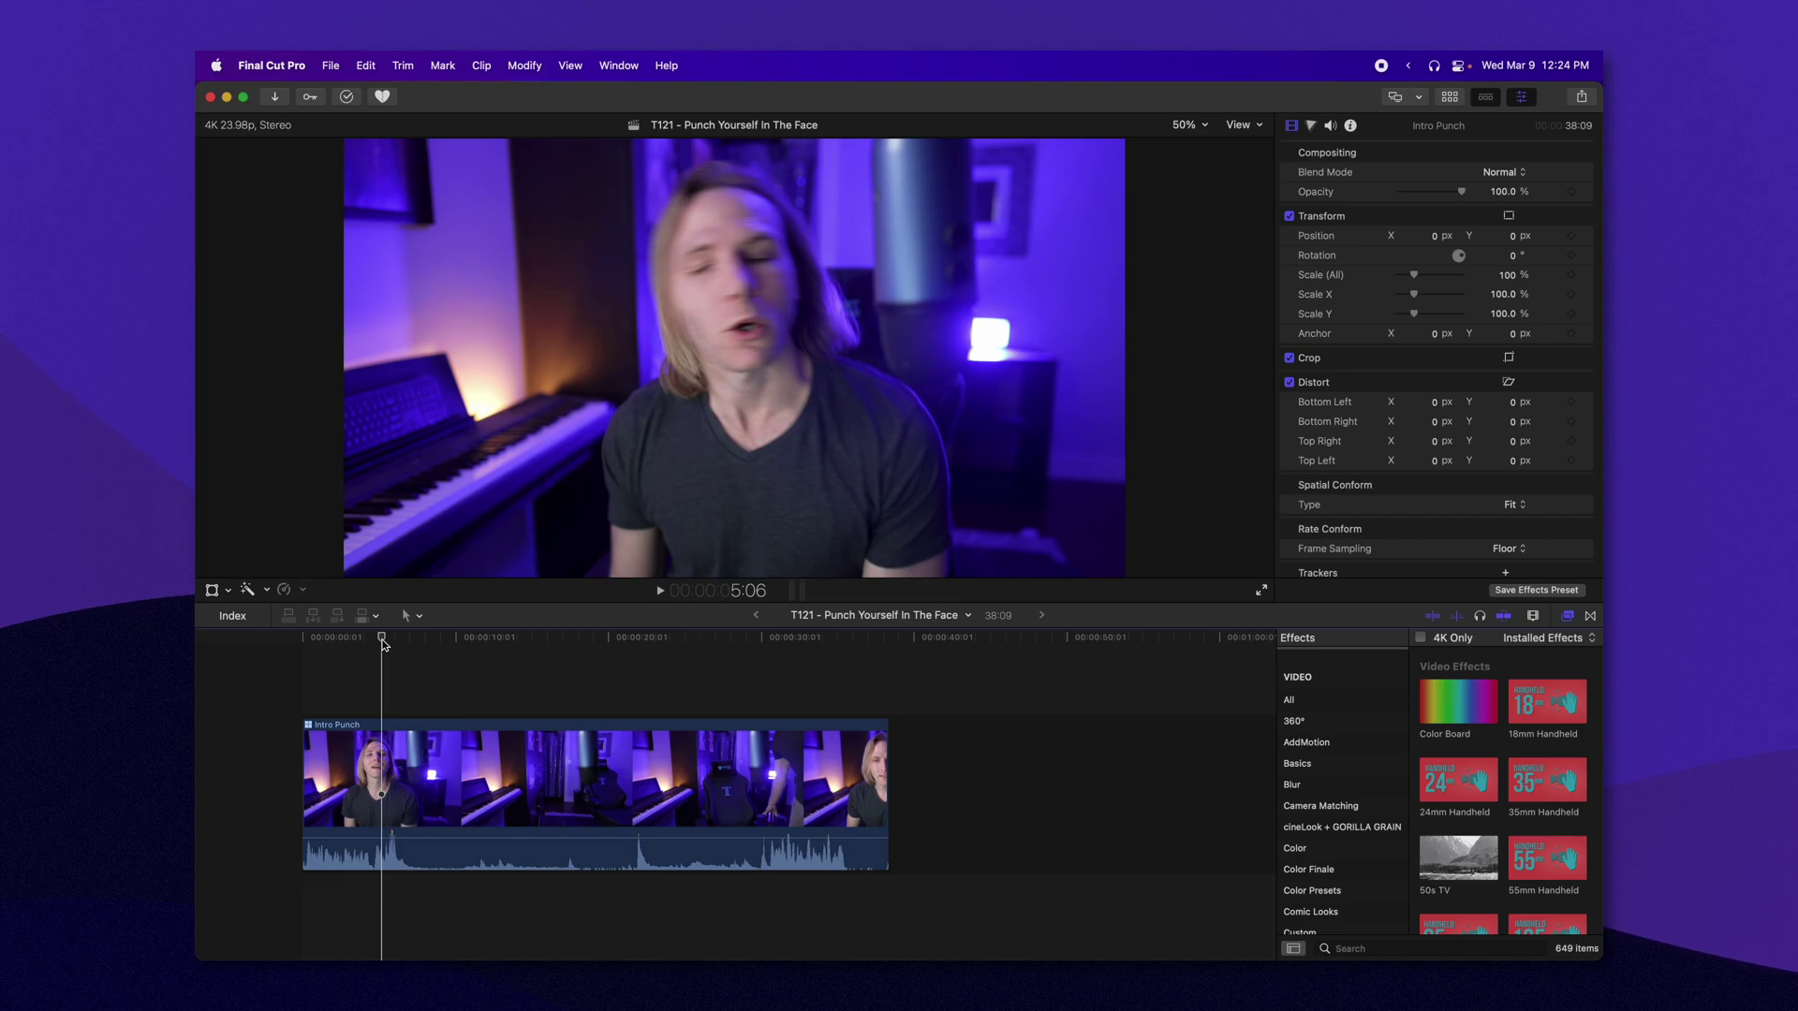
pyautogui.press('m')
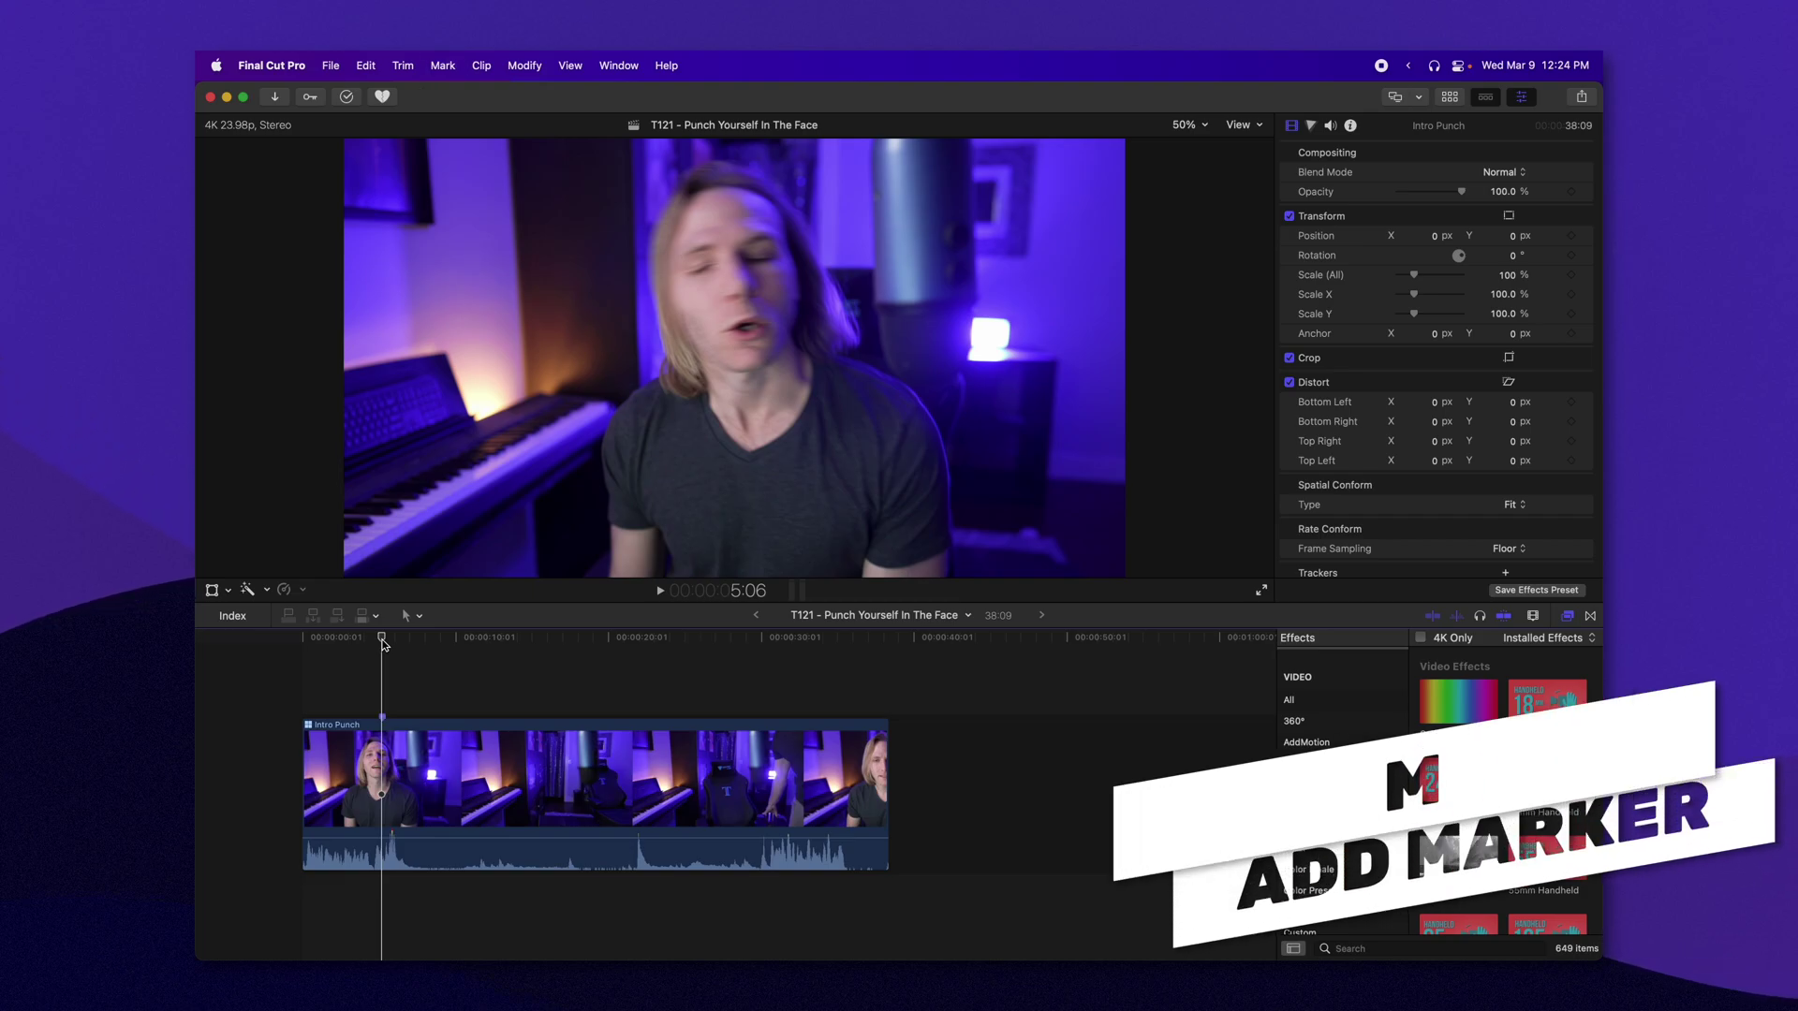
# - Add a marker around 22 seconds where the second hand appears
pyautogui.moveTo(392, 644); pyautogui.dragTo(423, 642)
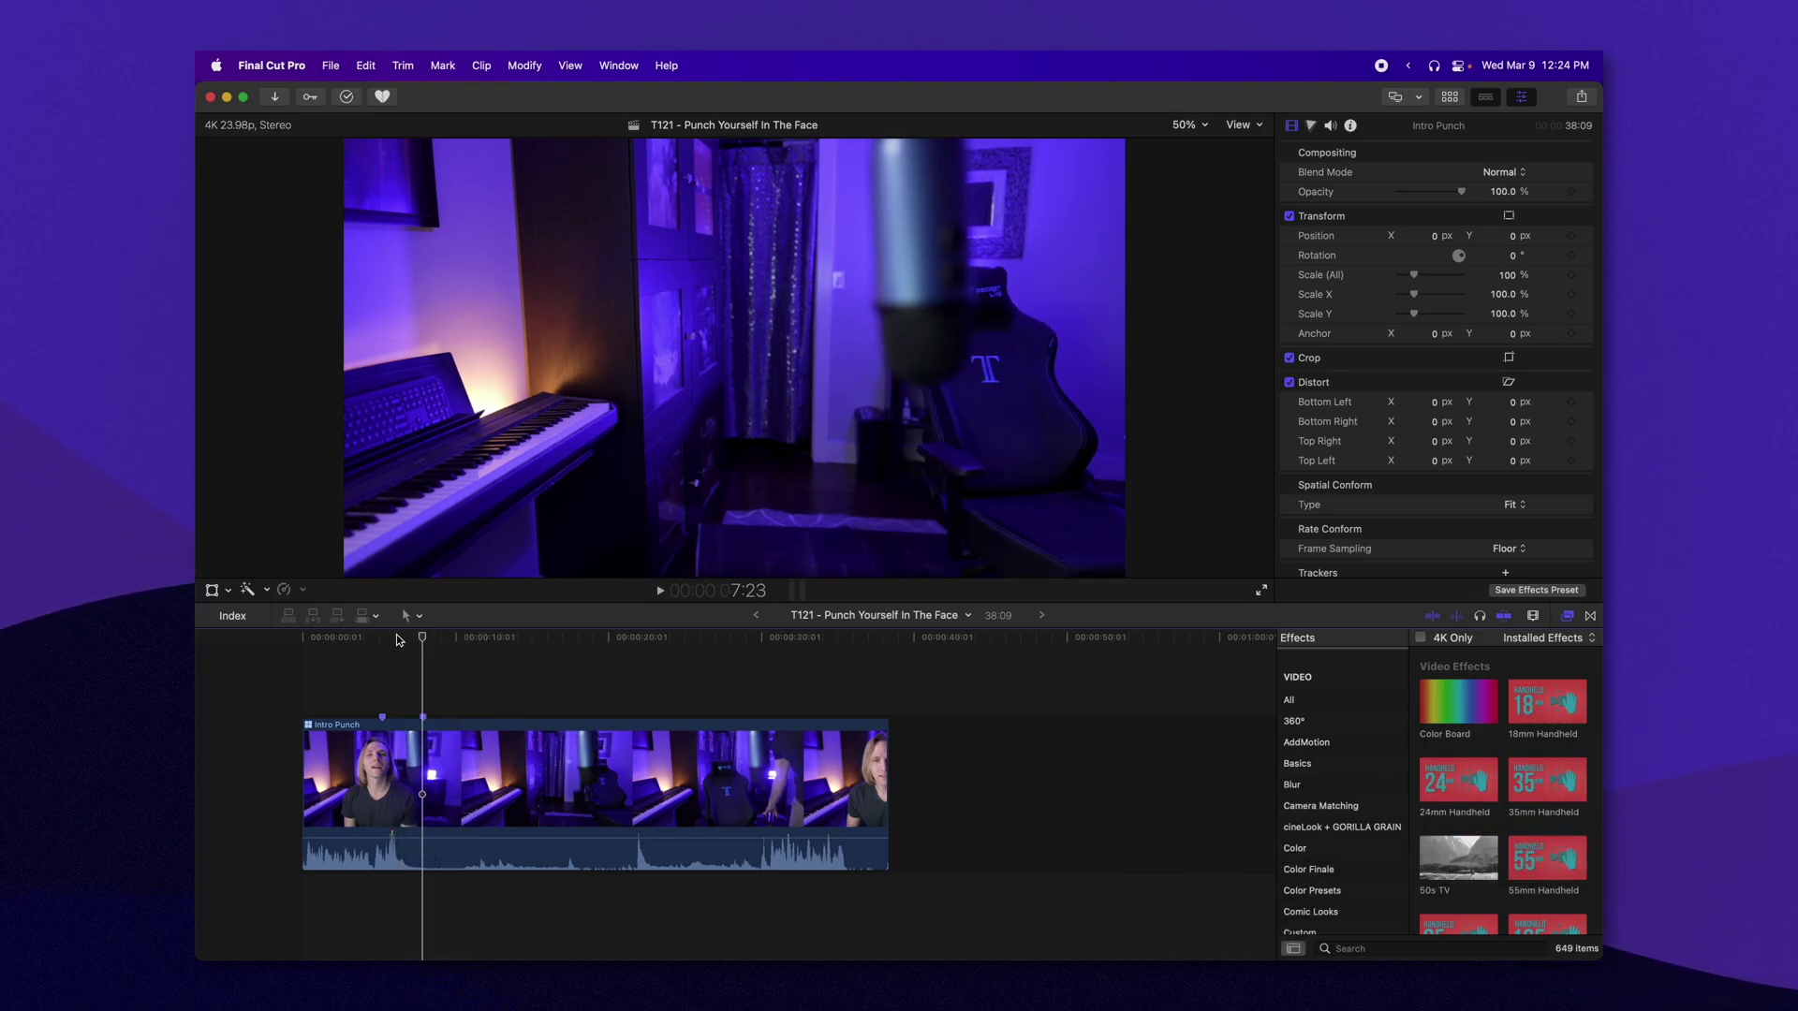
pyautogui.click(638, 739)
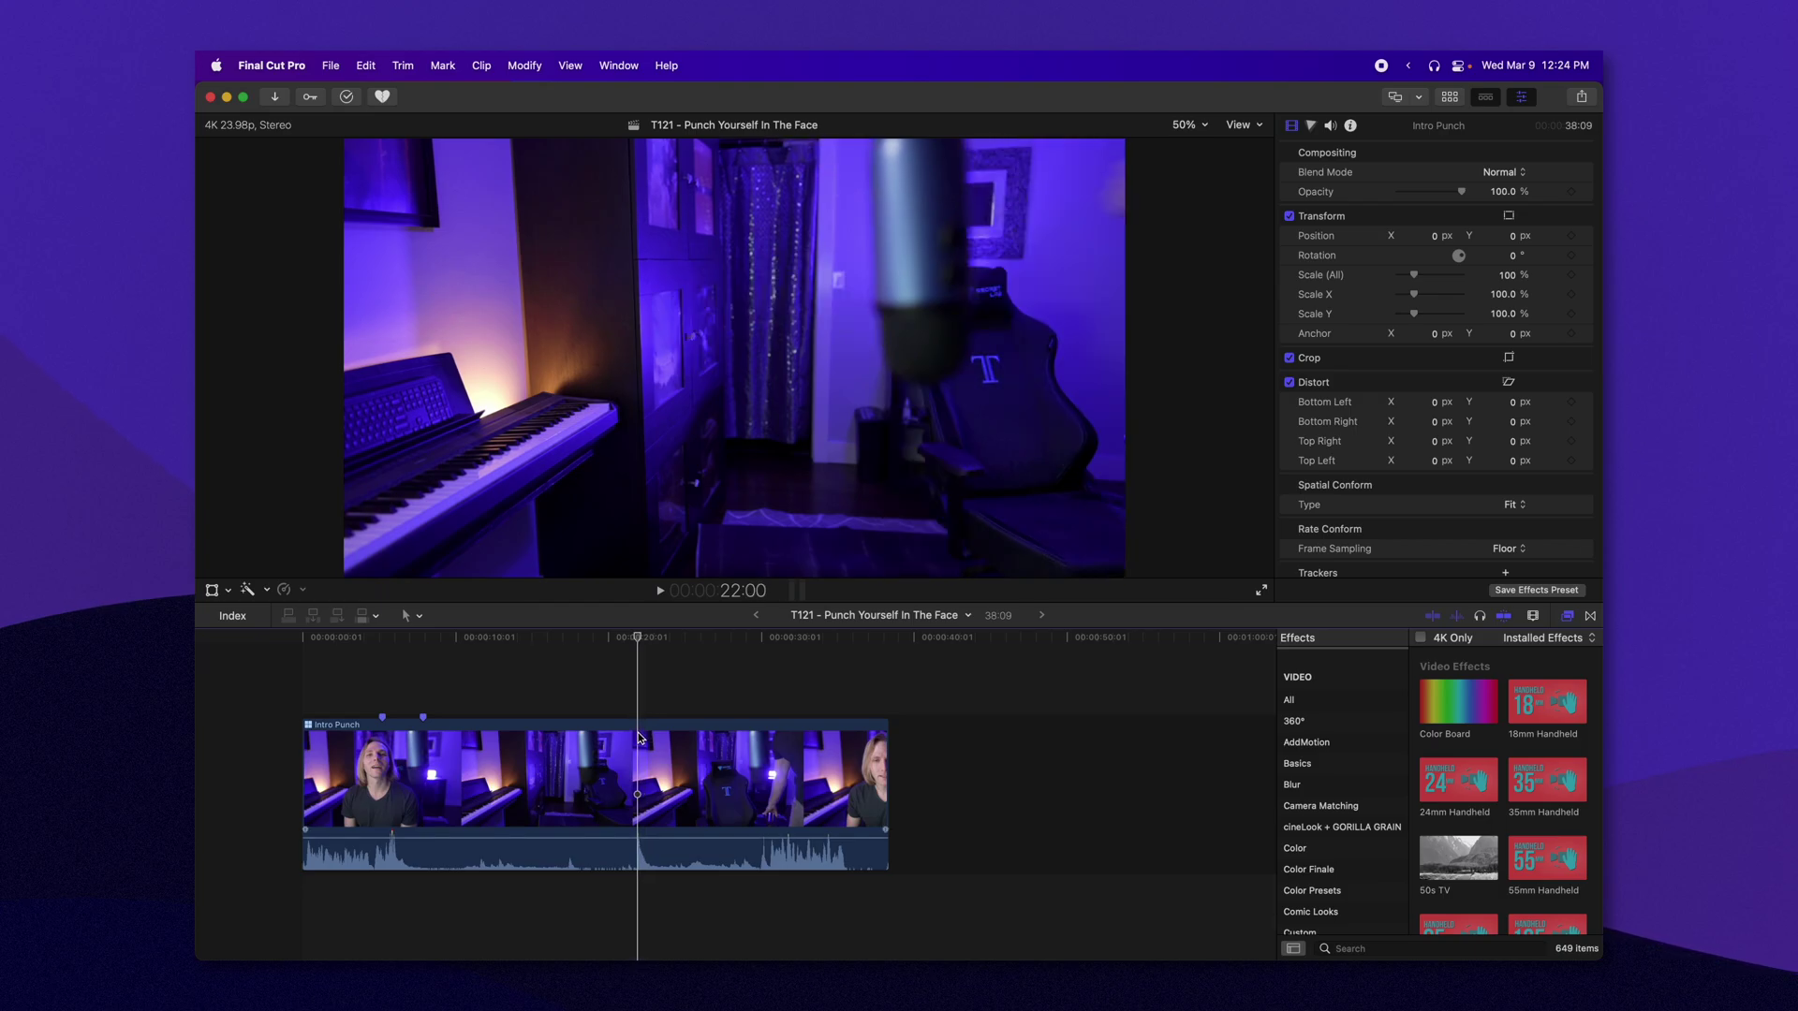
pyautogui.press('space')
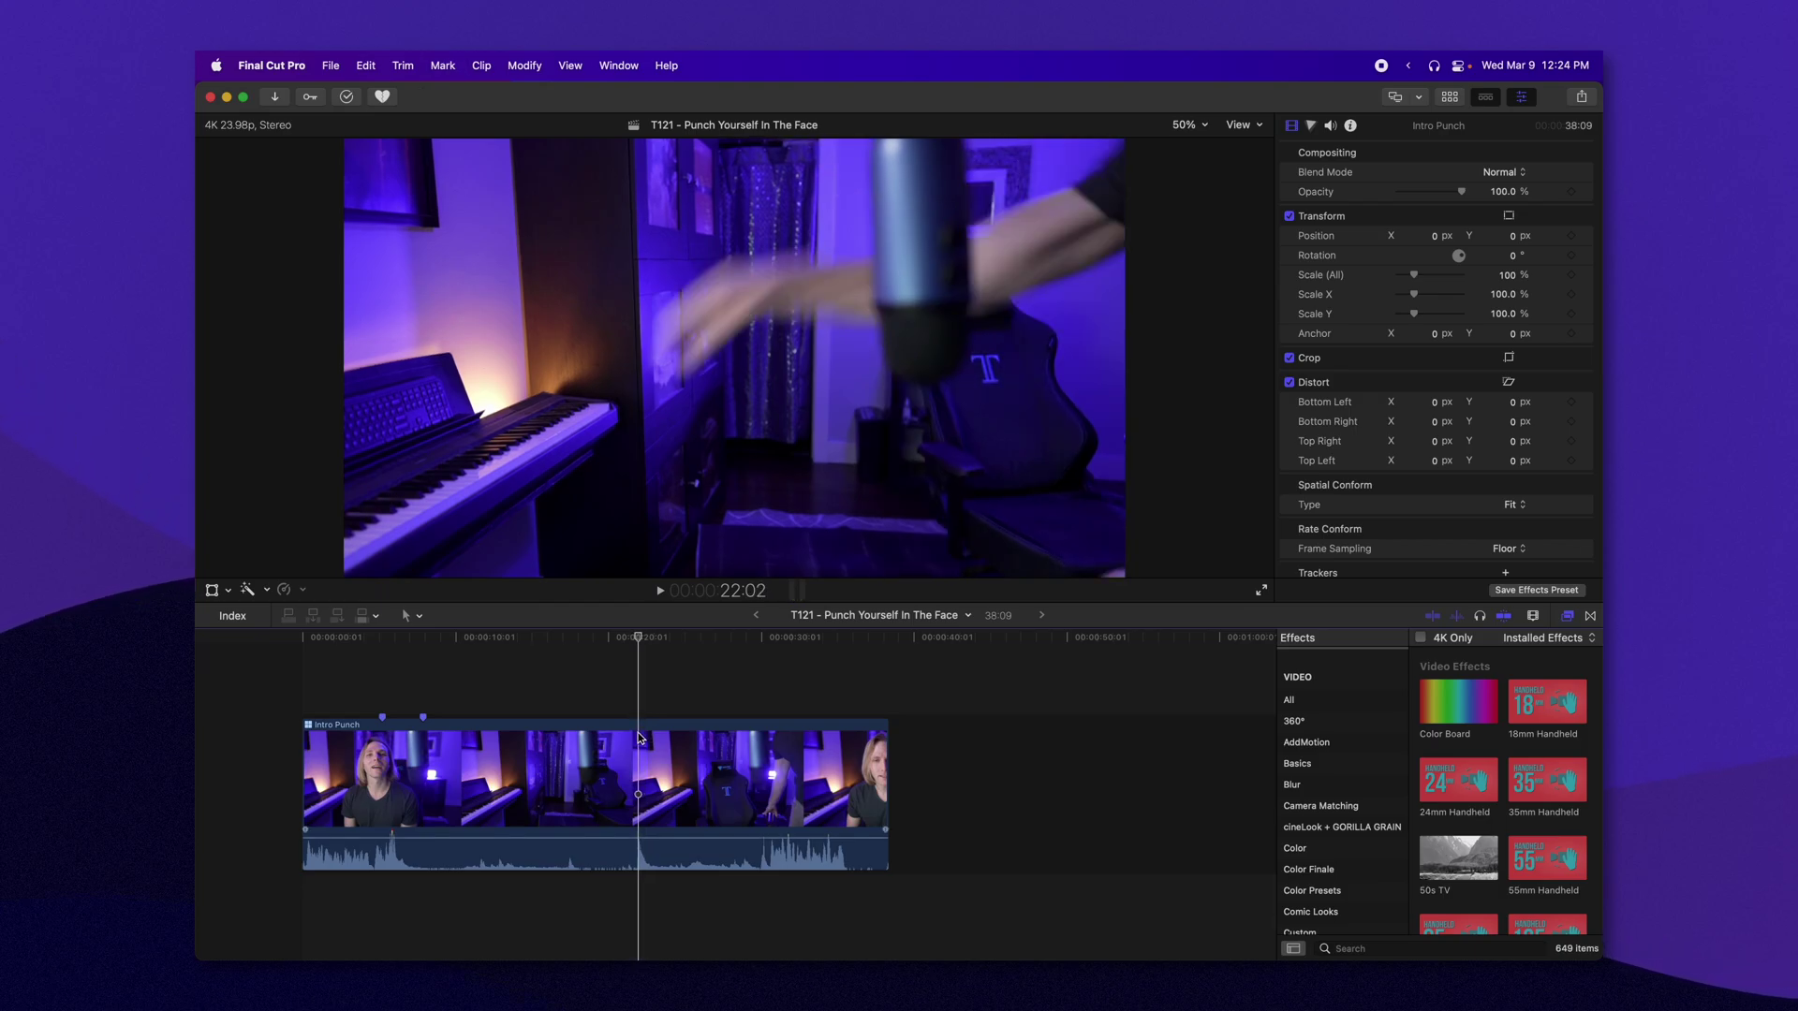
pyautogui.press('m')
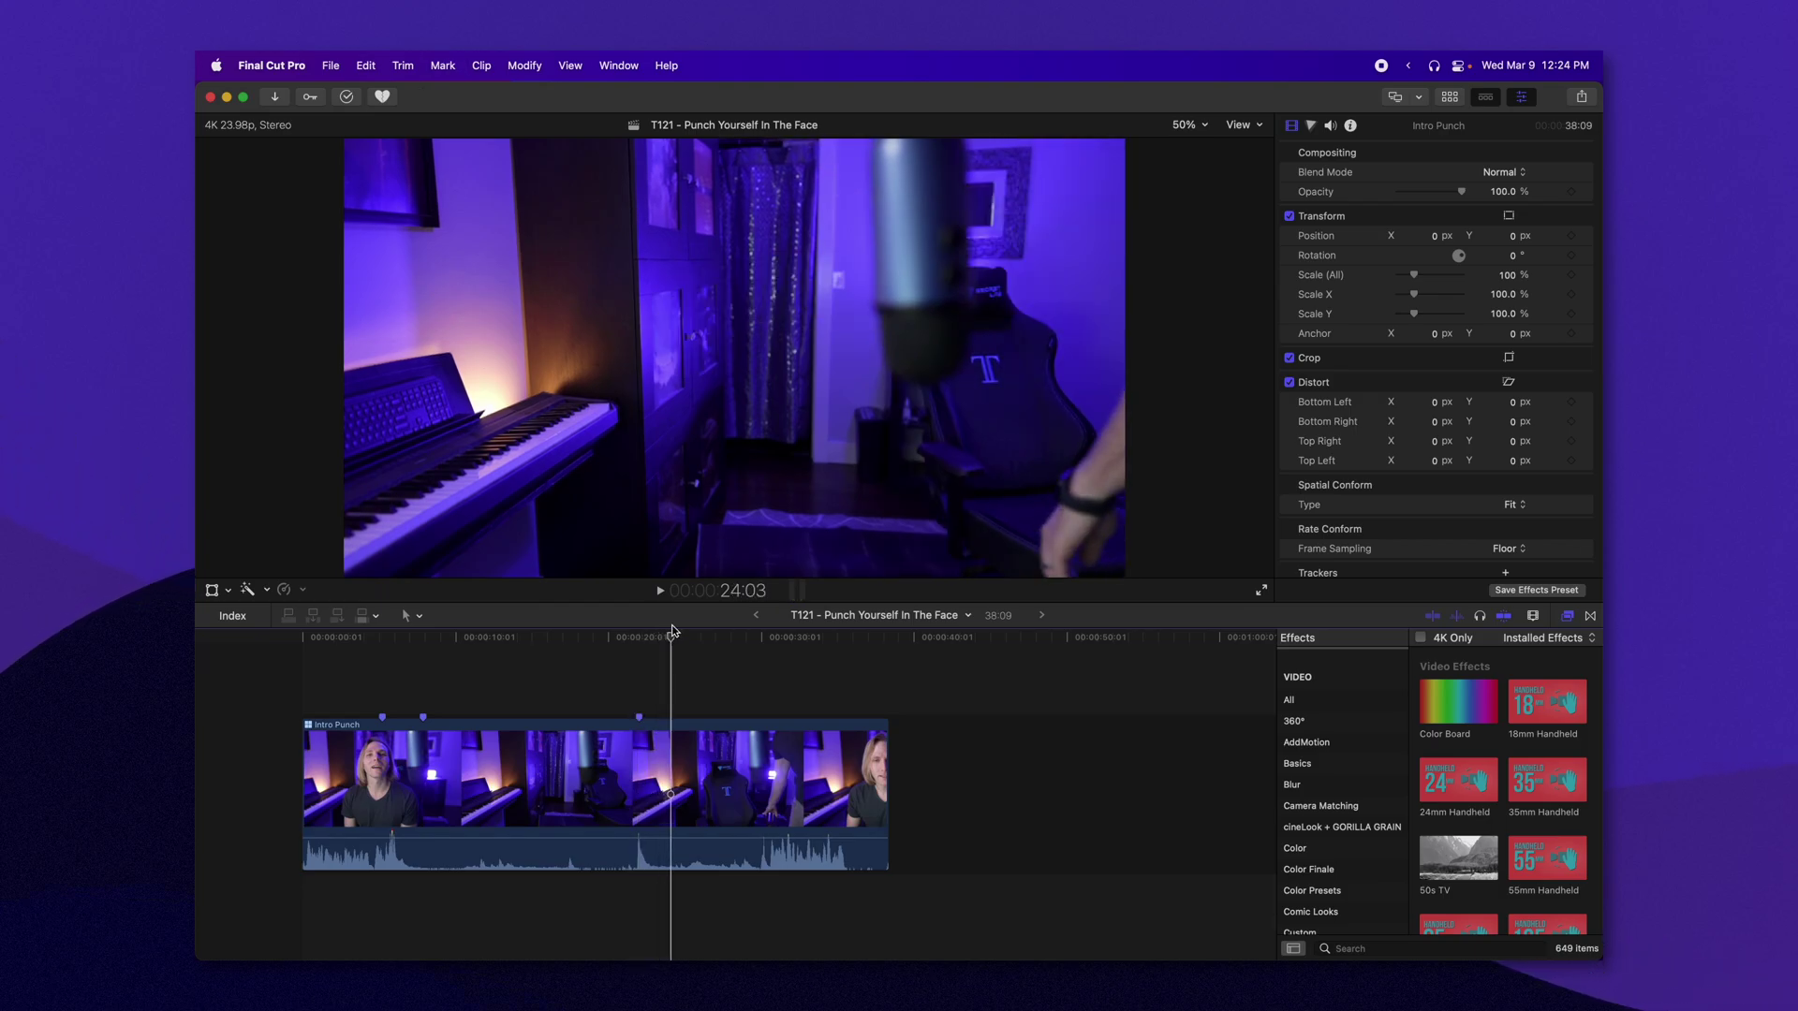
pyautogui.click(684, 637)
# - Add a marker at 24:20 on the Intro Punch clip
pyautogui.click(680, 635)
pyautogui.press('m')
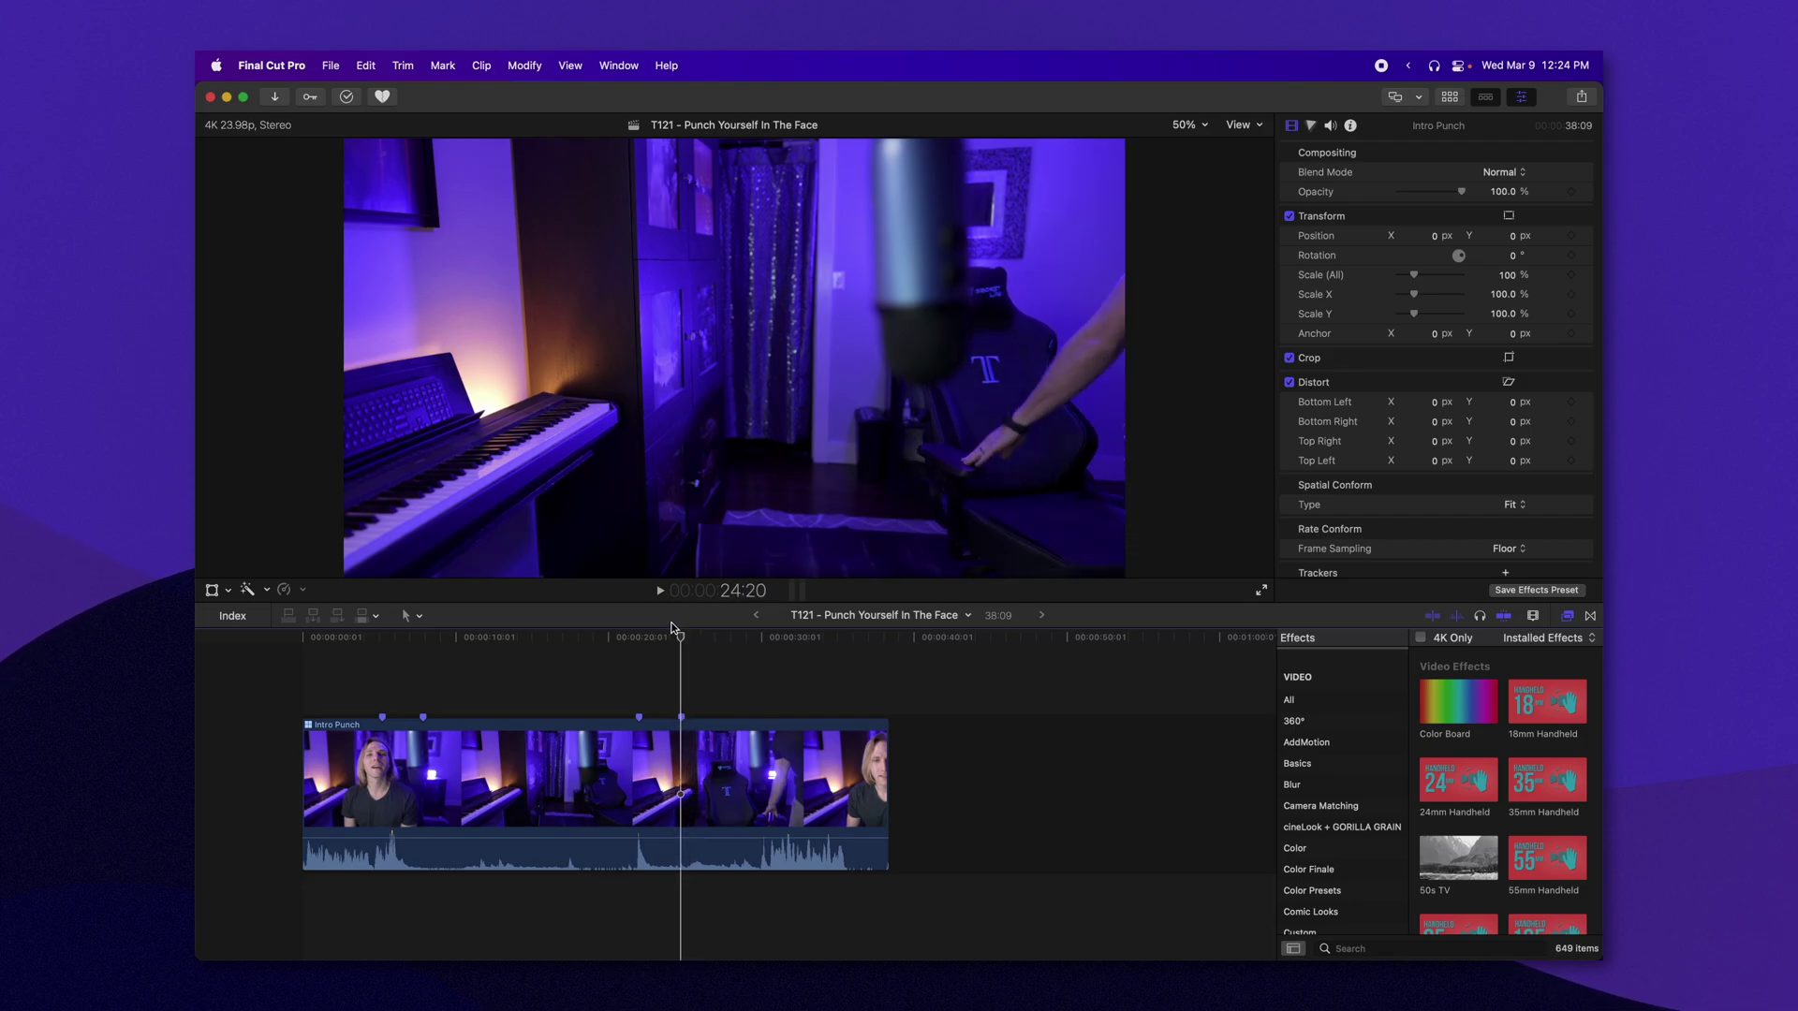
pyautogui.scroll(3, 630, 768)
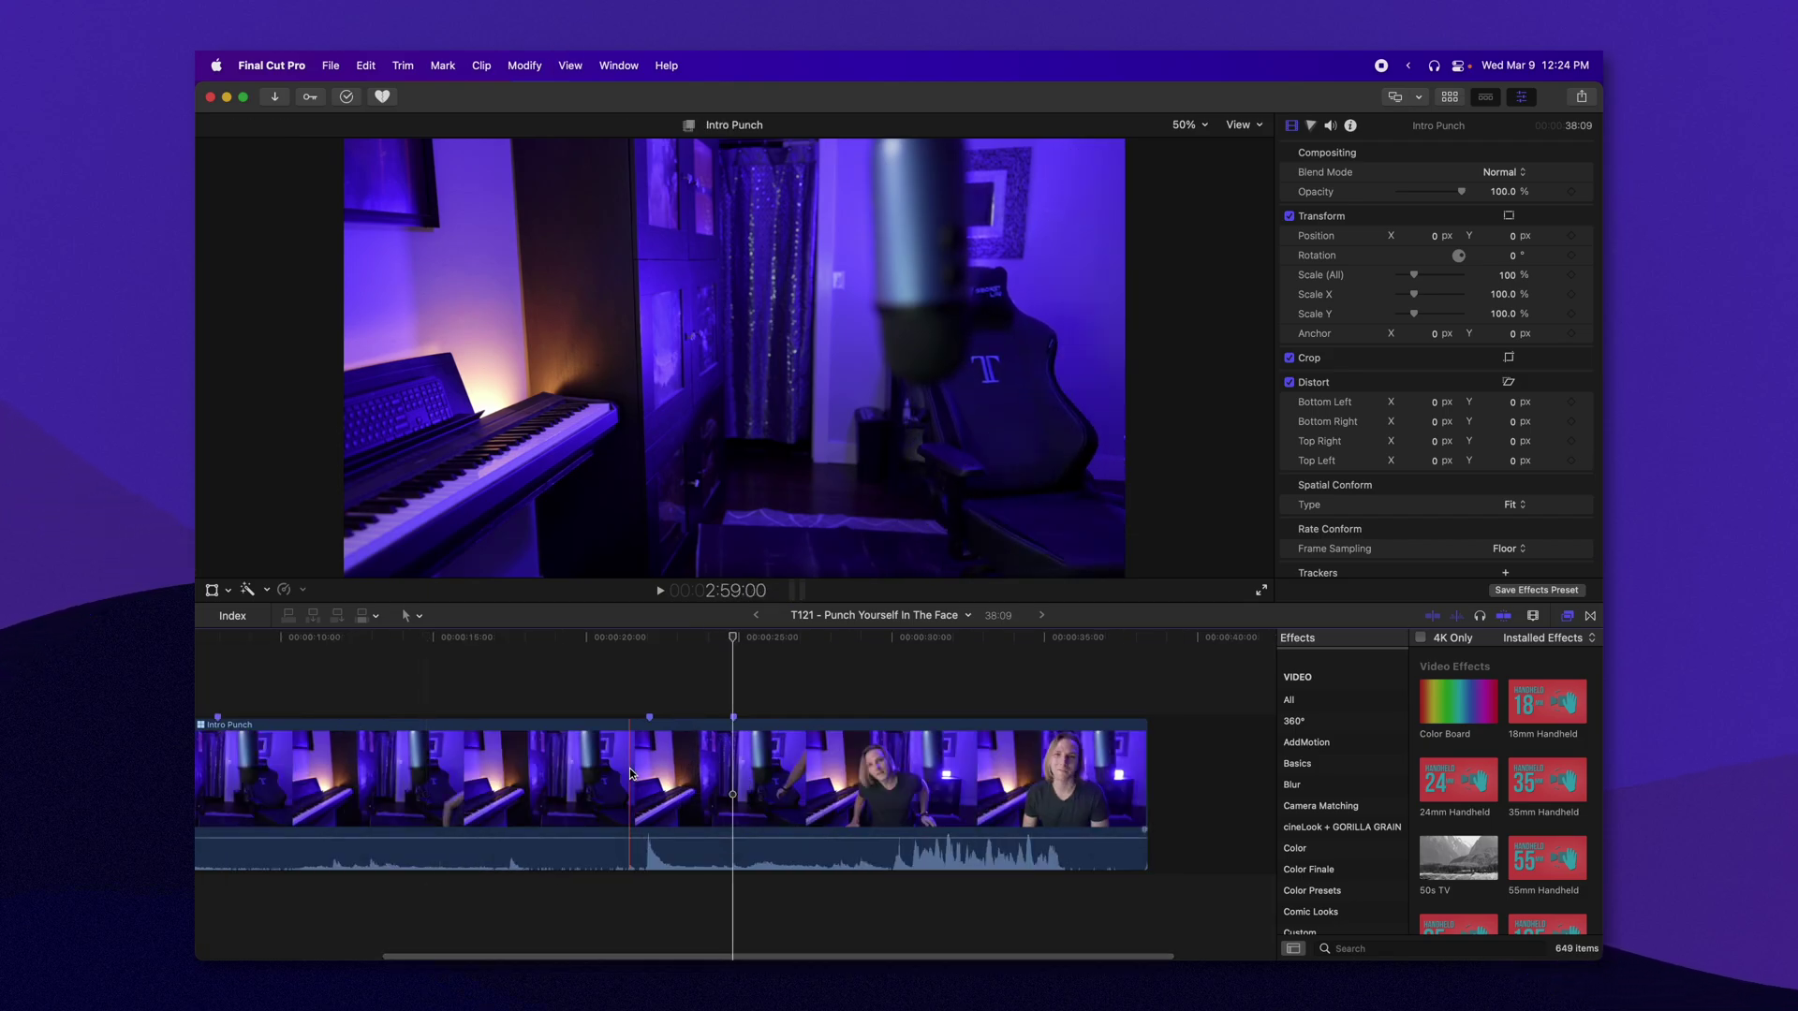
pyautogui.hscroll(-3, 629, 768)
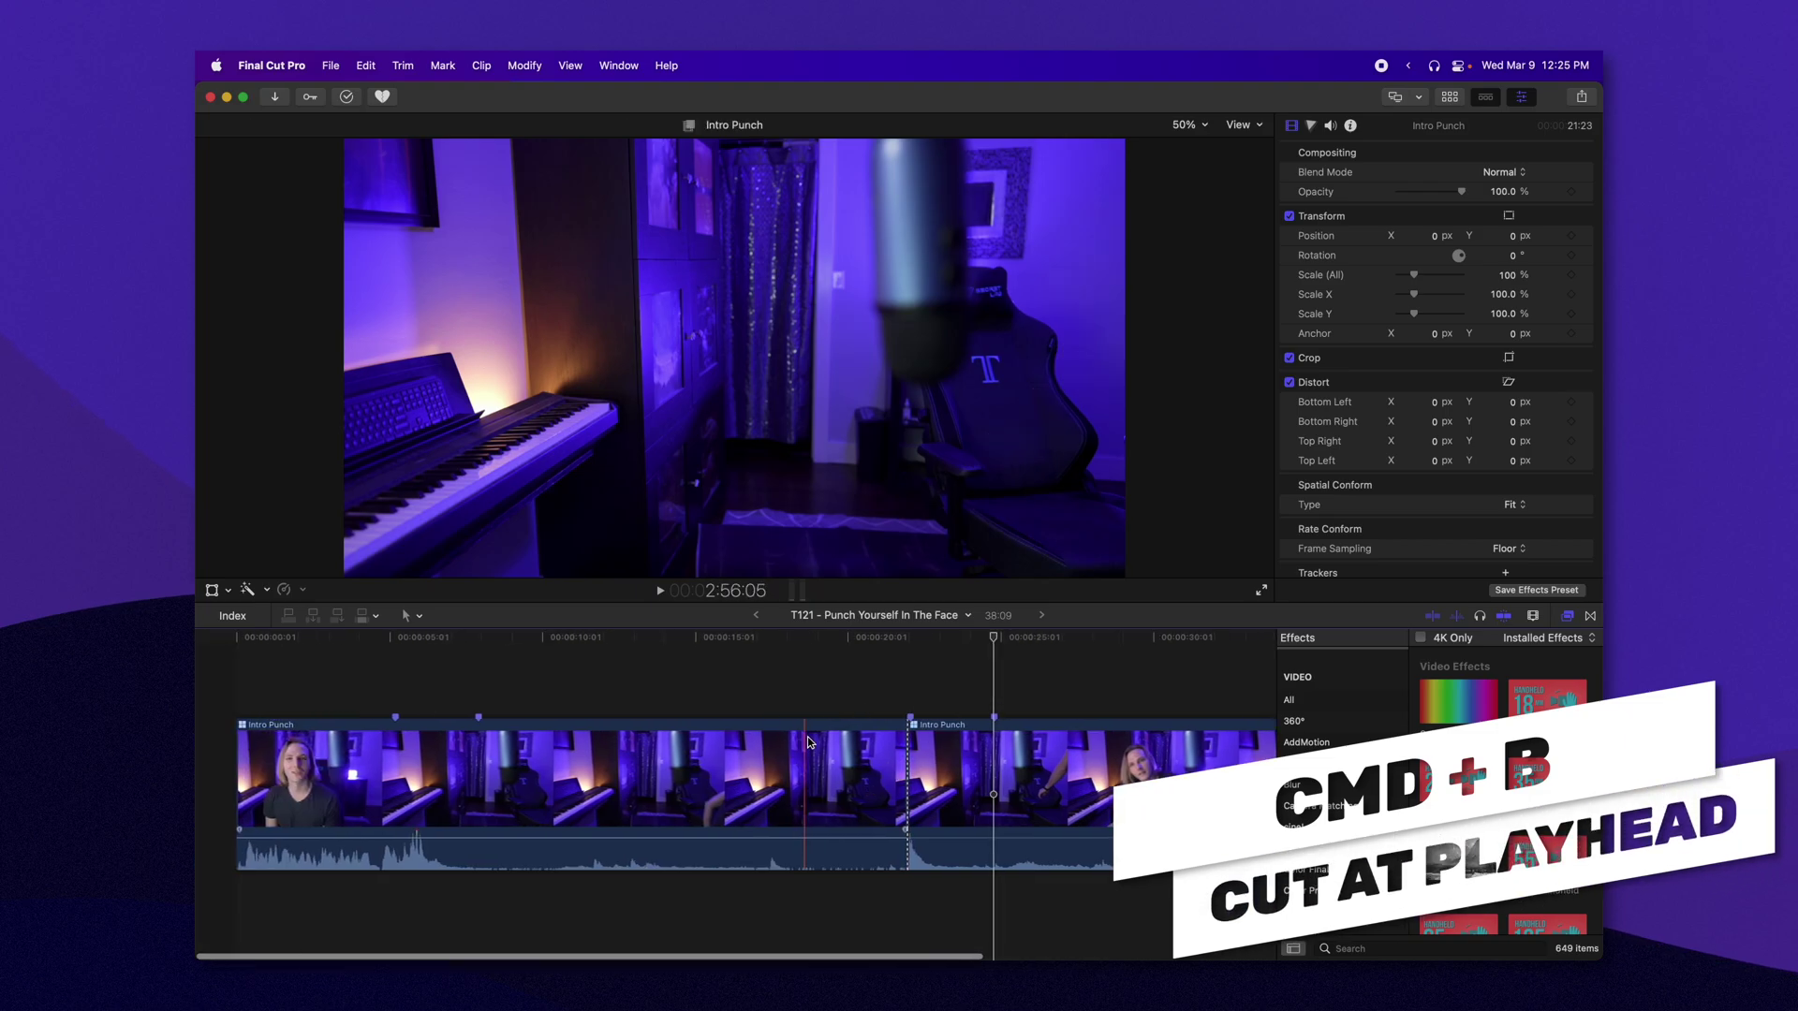
# - Stack the later part of the take above the original at 38.62% opacity
pyautogui.moveTo(807, 736); pyautogui.dragTo(413, 623)
pyautogui.click(389, 682)
pyautogui.press('super+equal')
pyautogui.press('super+equal')
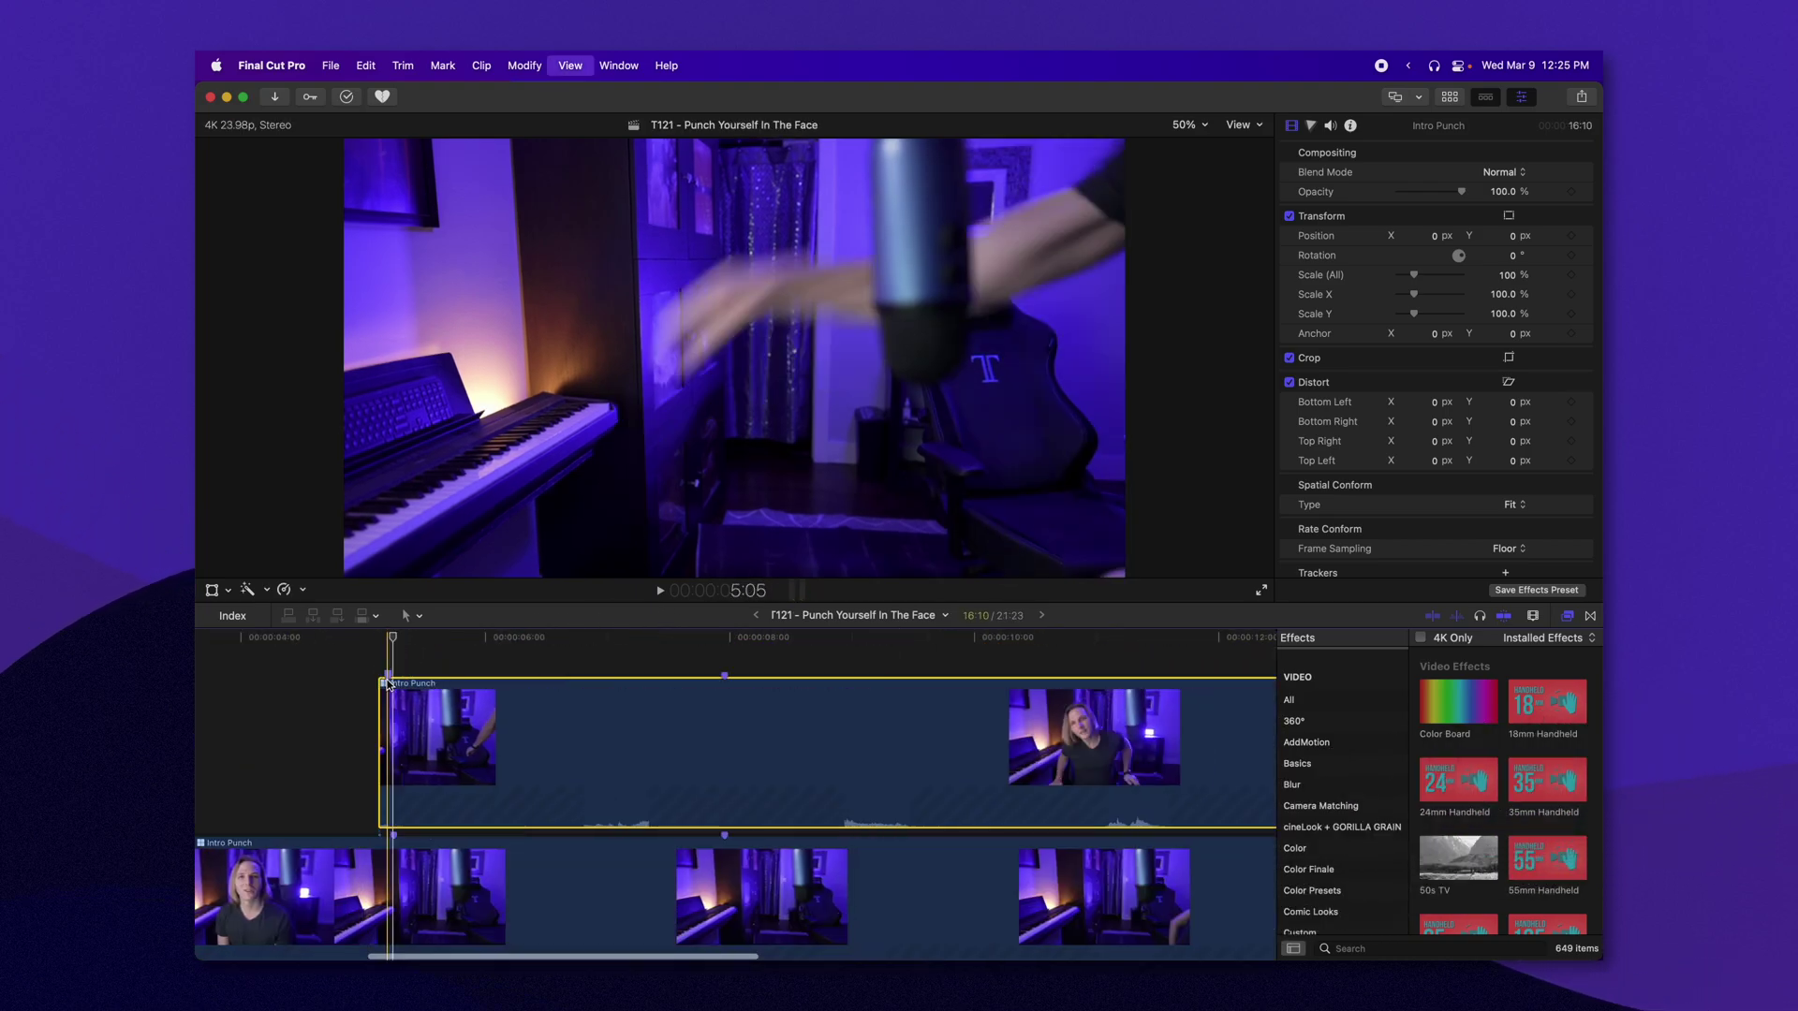
pyautogui.hscroll(-3, 735, 749)
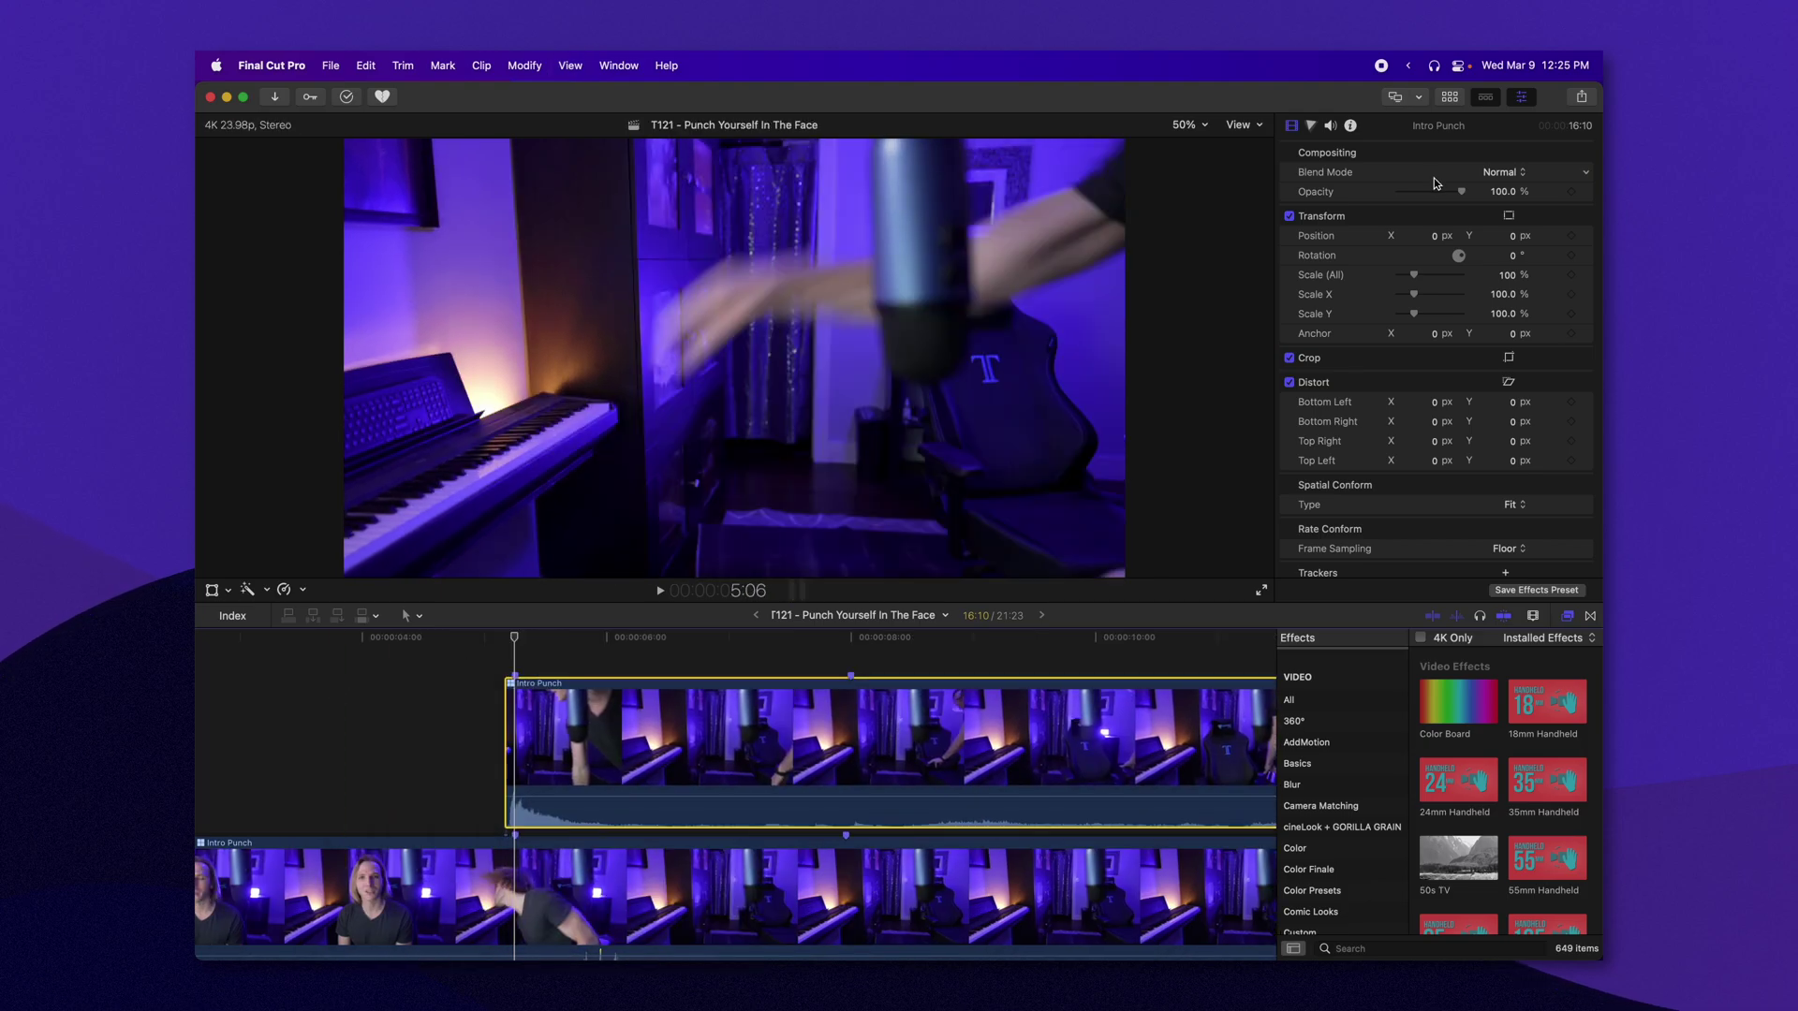
pyautogui.moveTo(1458, 191); pyautogui.dragTo(1422, 191)
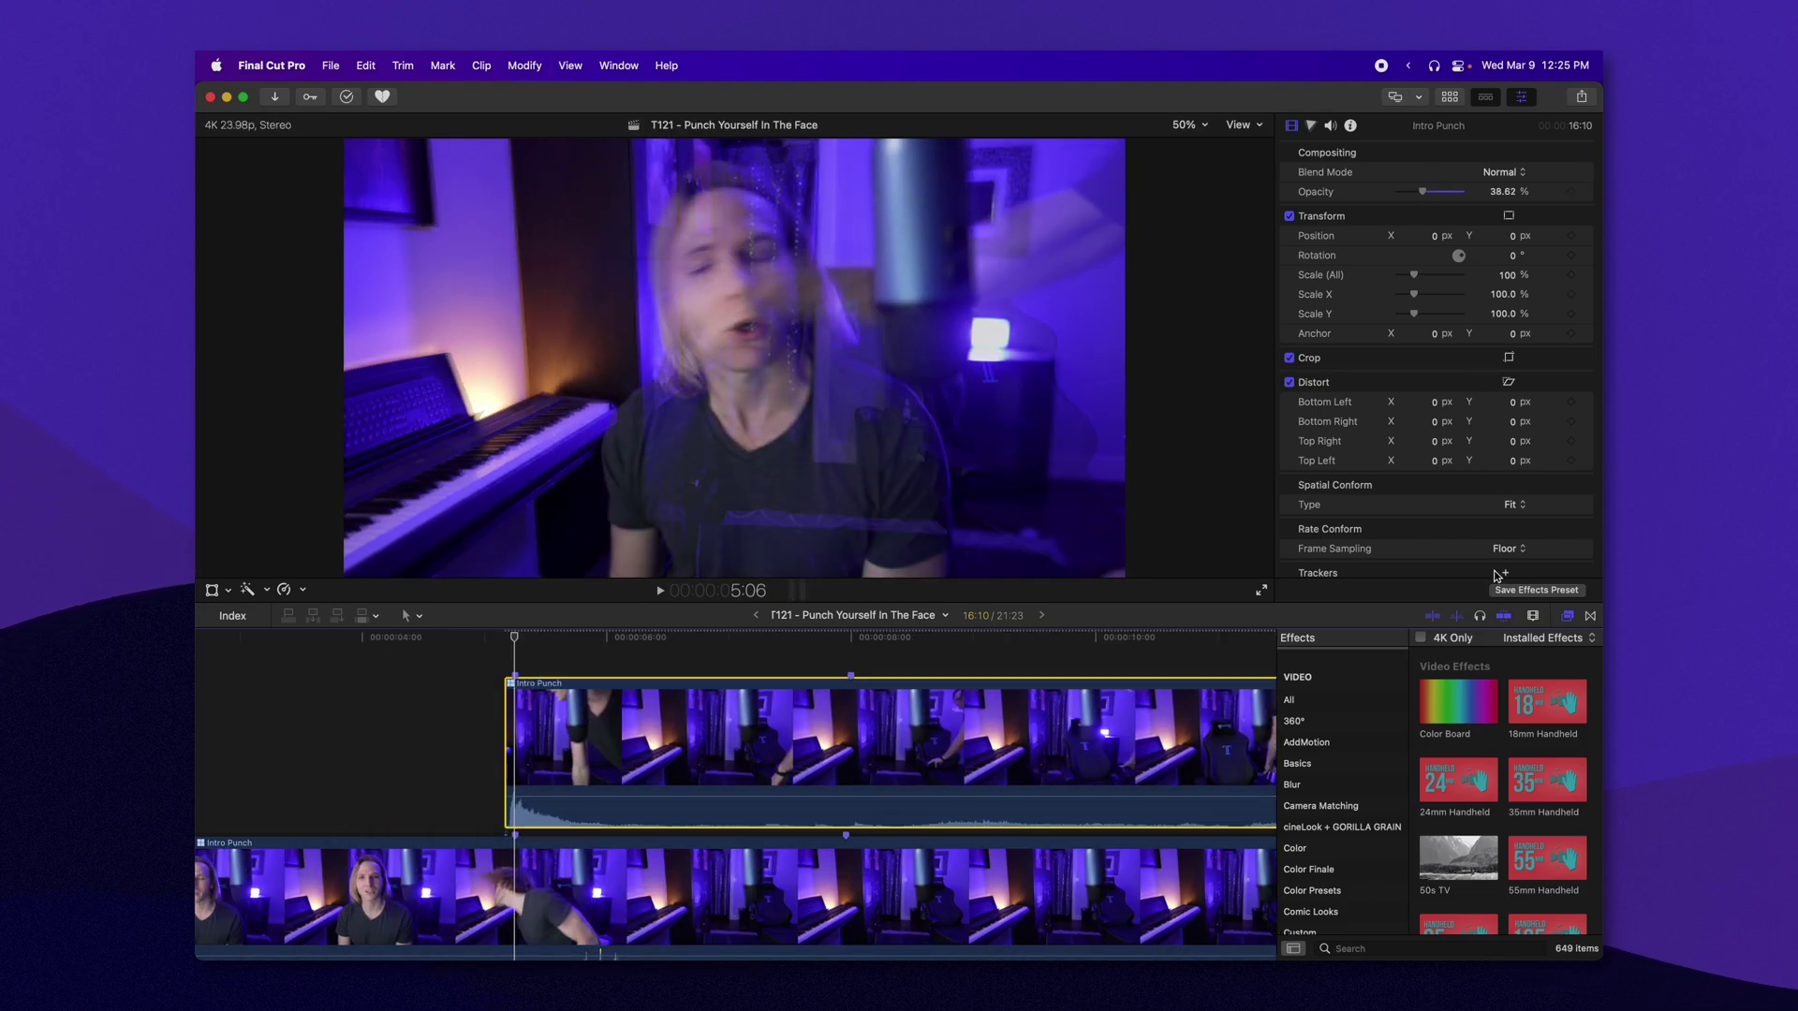
pyautogui.click(474, 644)
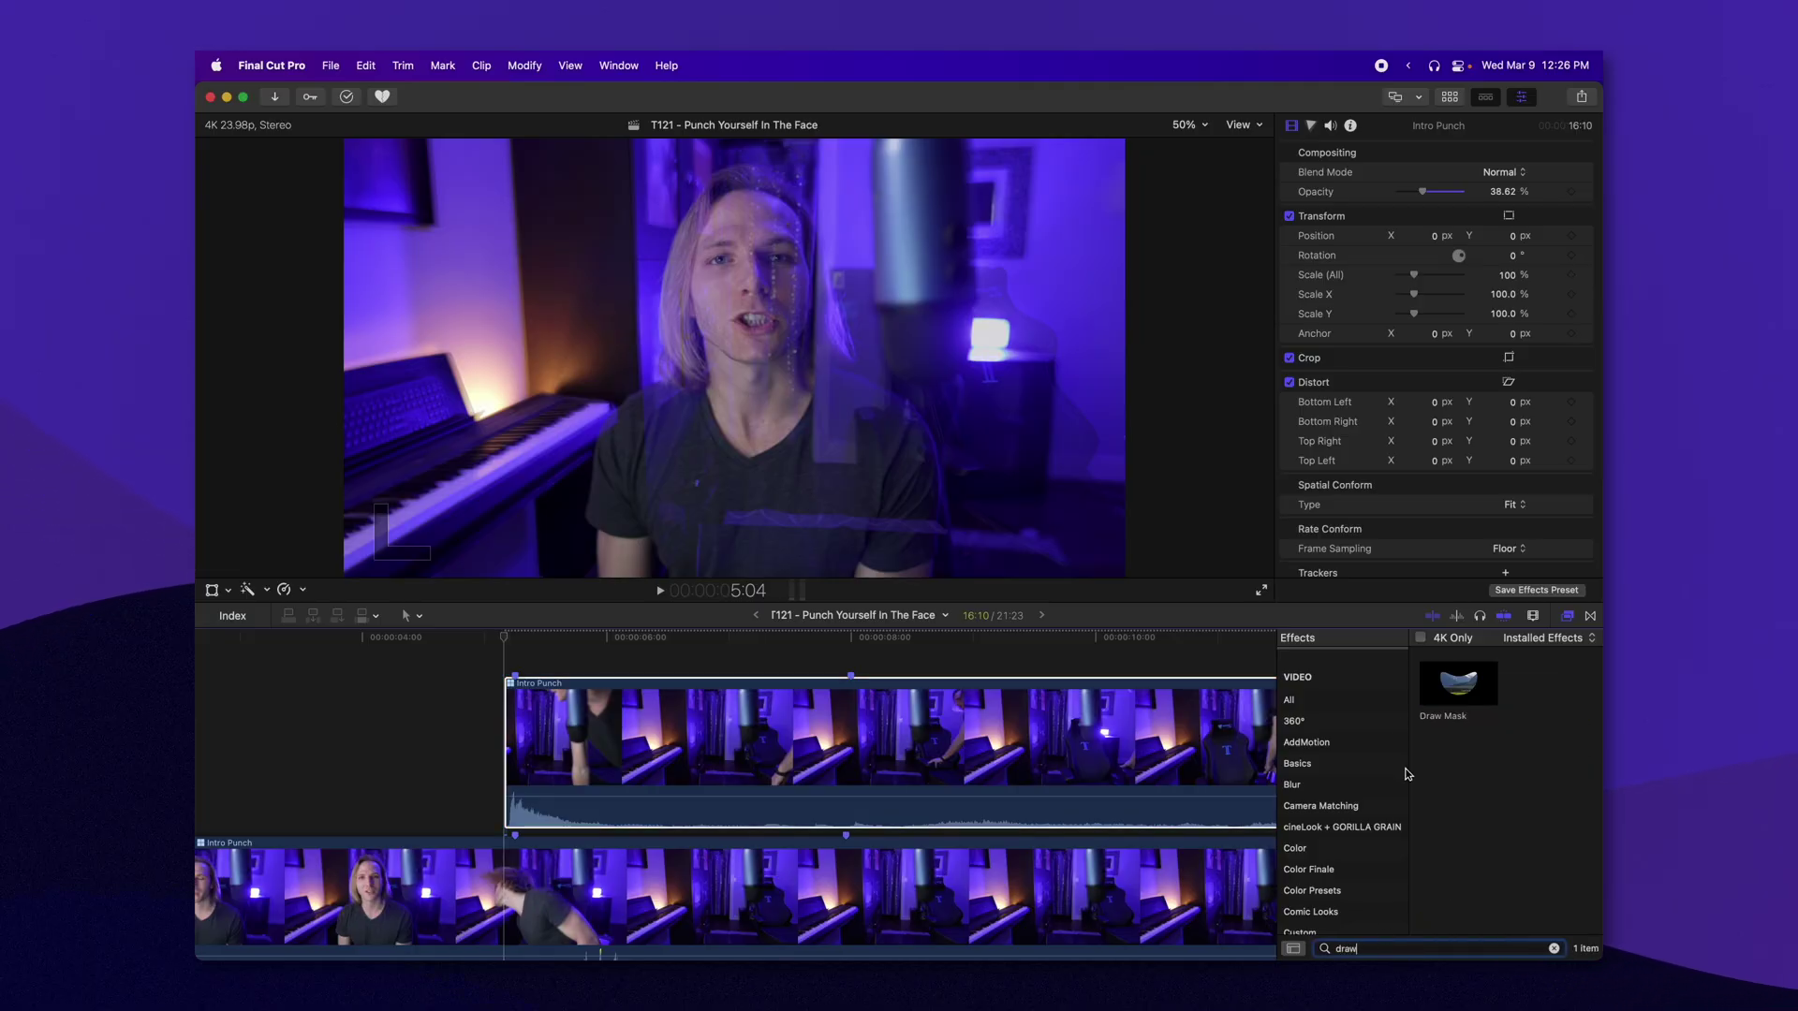
# - Apply the Draw Mask effect to the upper Intro Punch clip
pyautogui.moveTo(1449, 681); pyautogui.dragTo(608, 749)
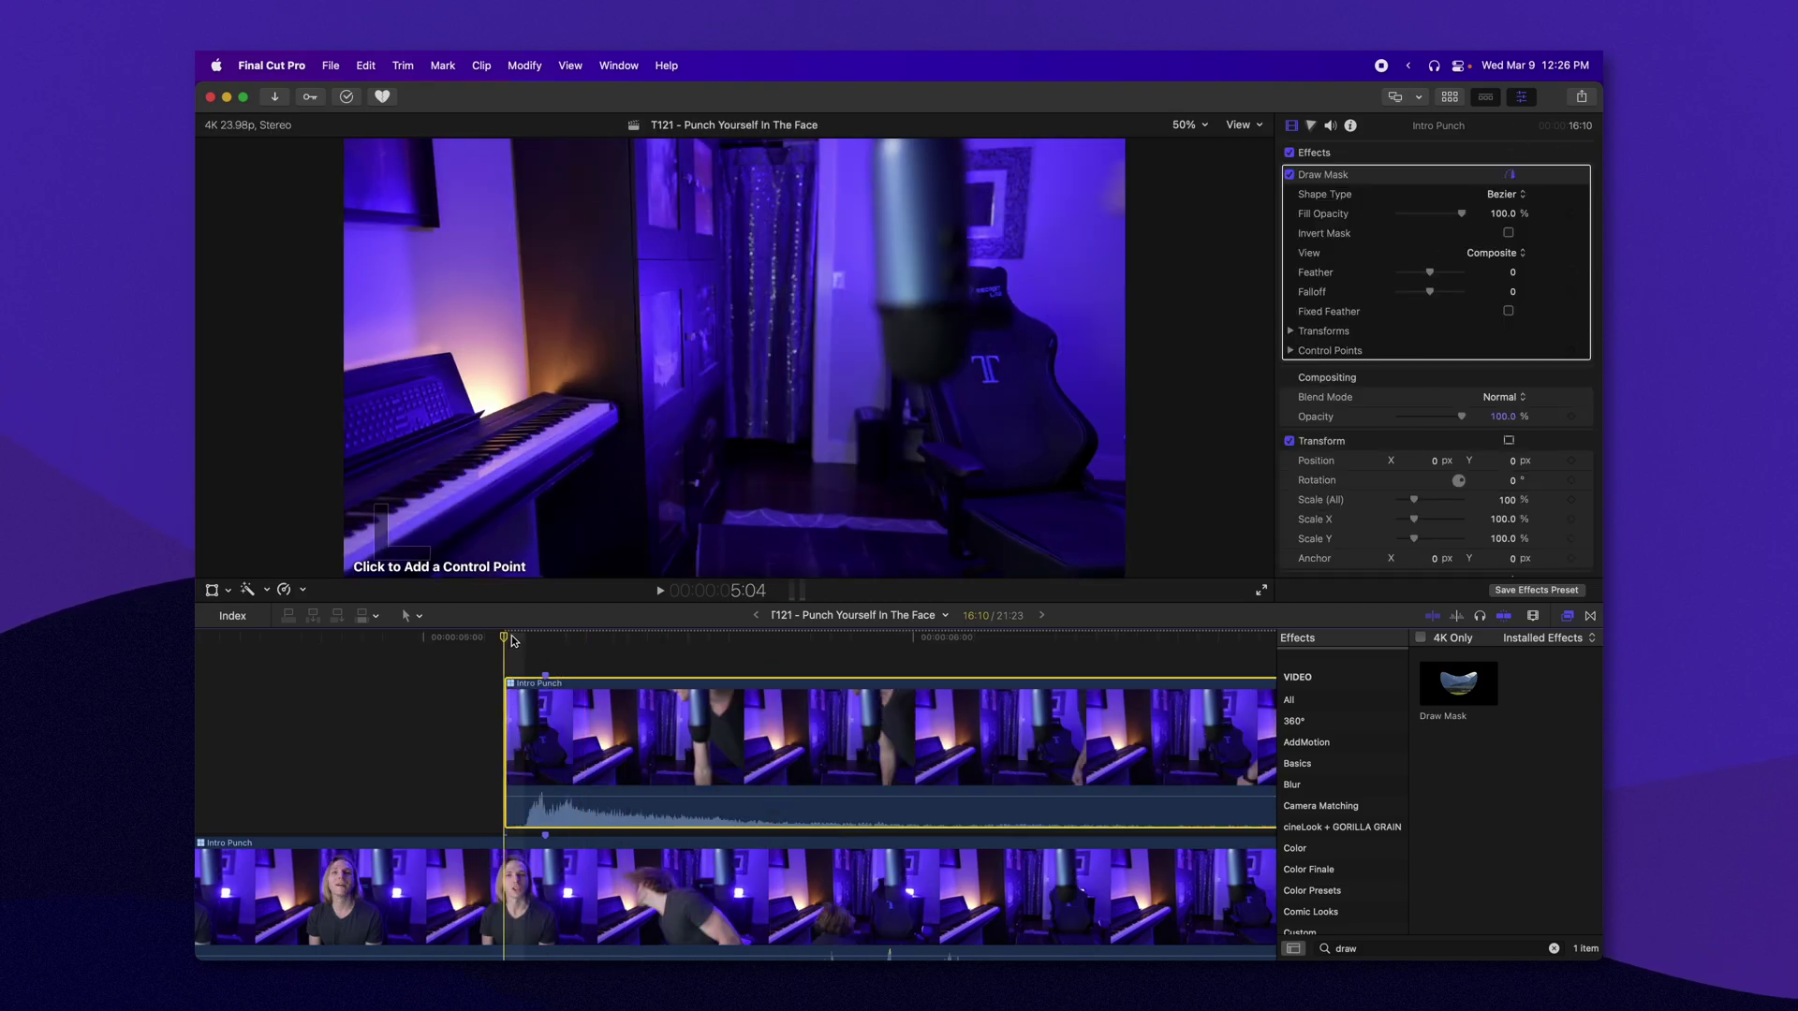
pyautogui.press('Right')
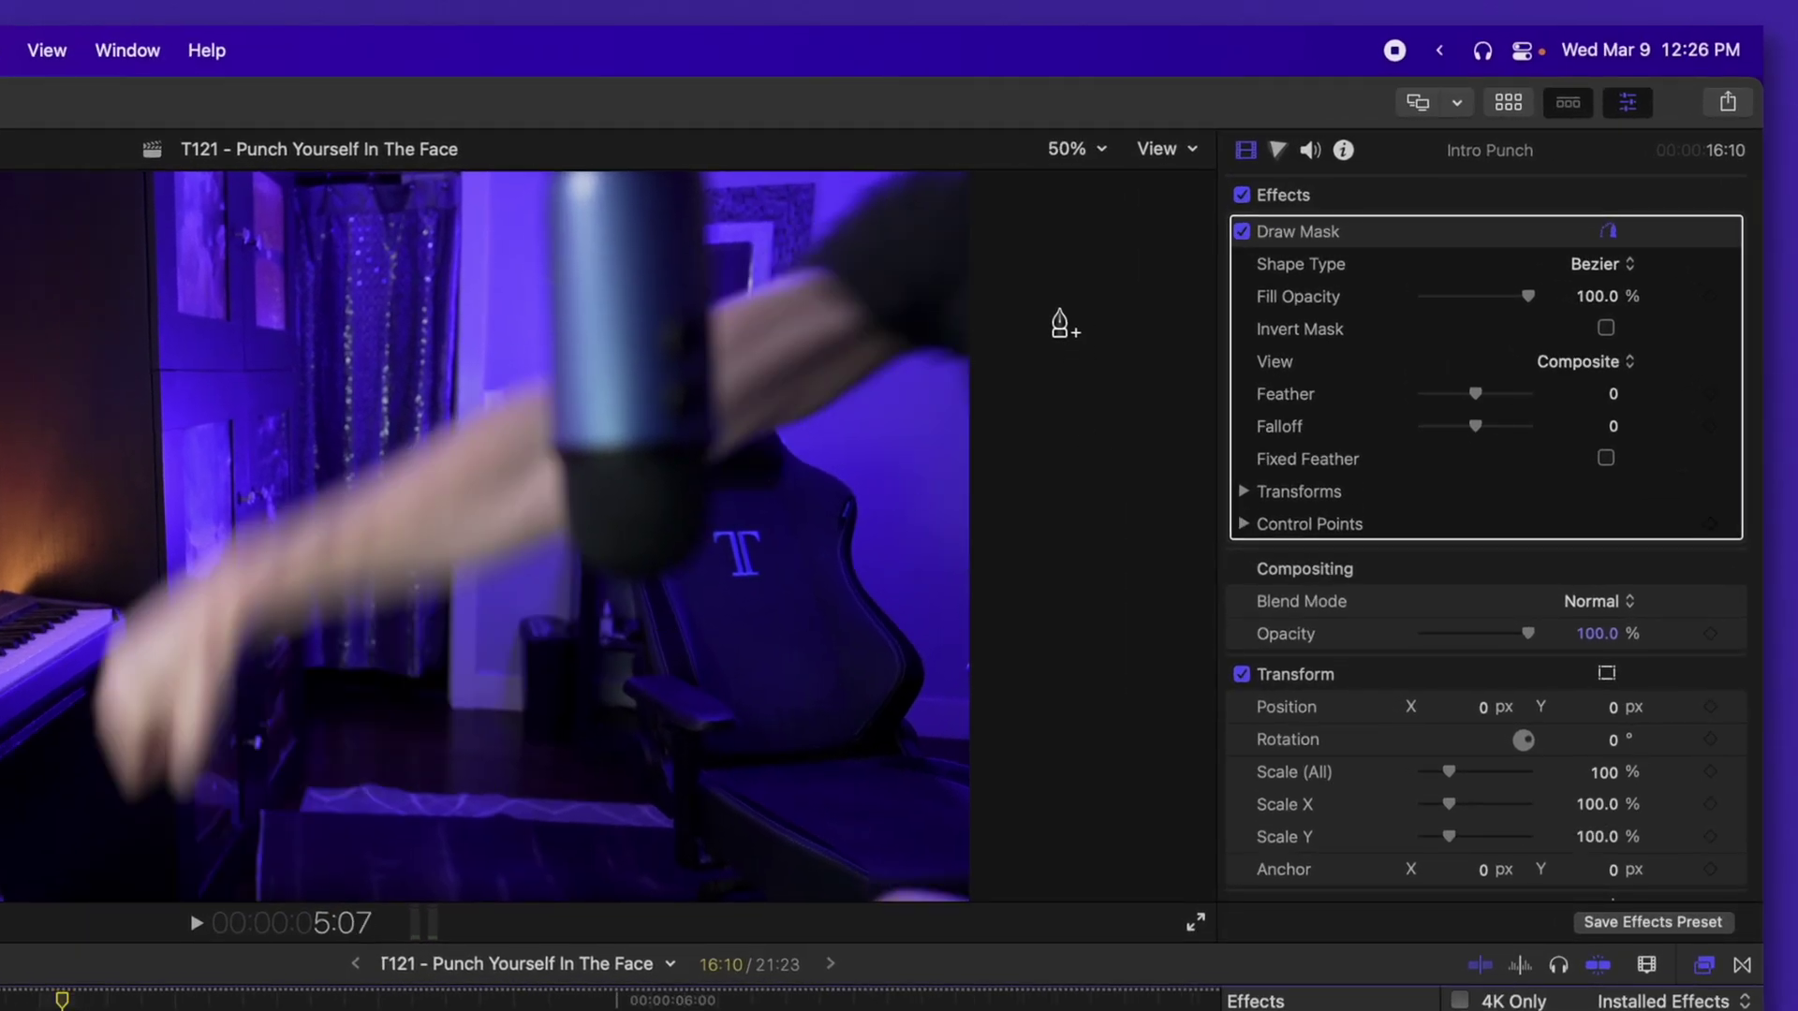
# - Trace a Draw Mask around the punching arm, feather it to 92, and fit its points
pyautogui.click(812, 249)
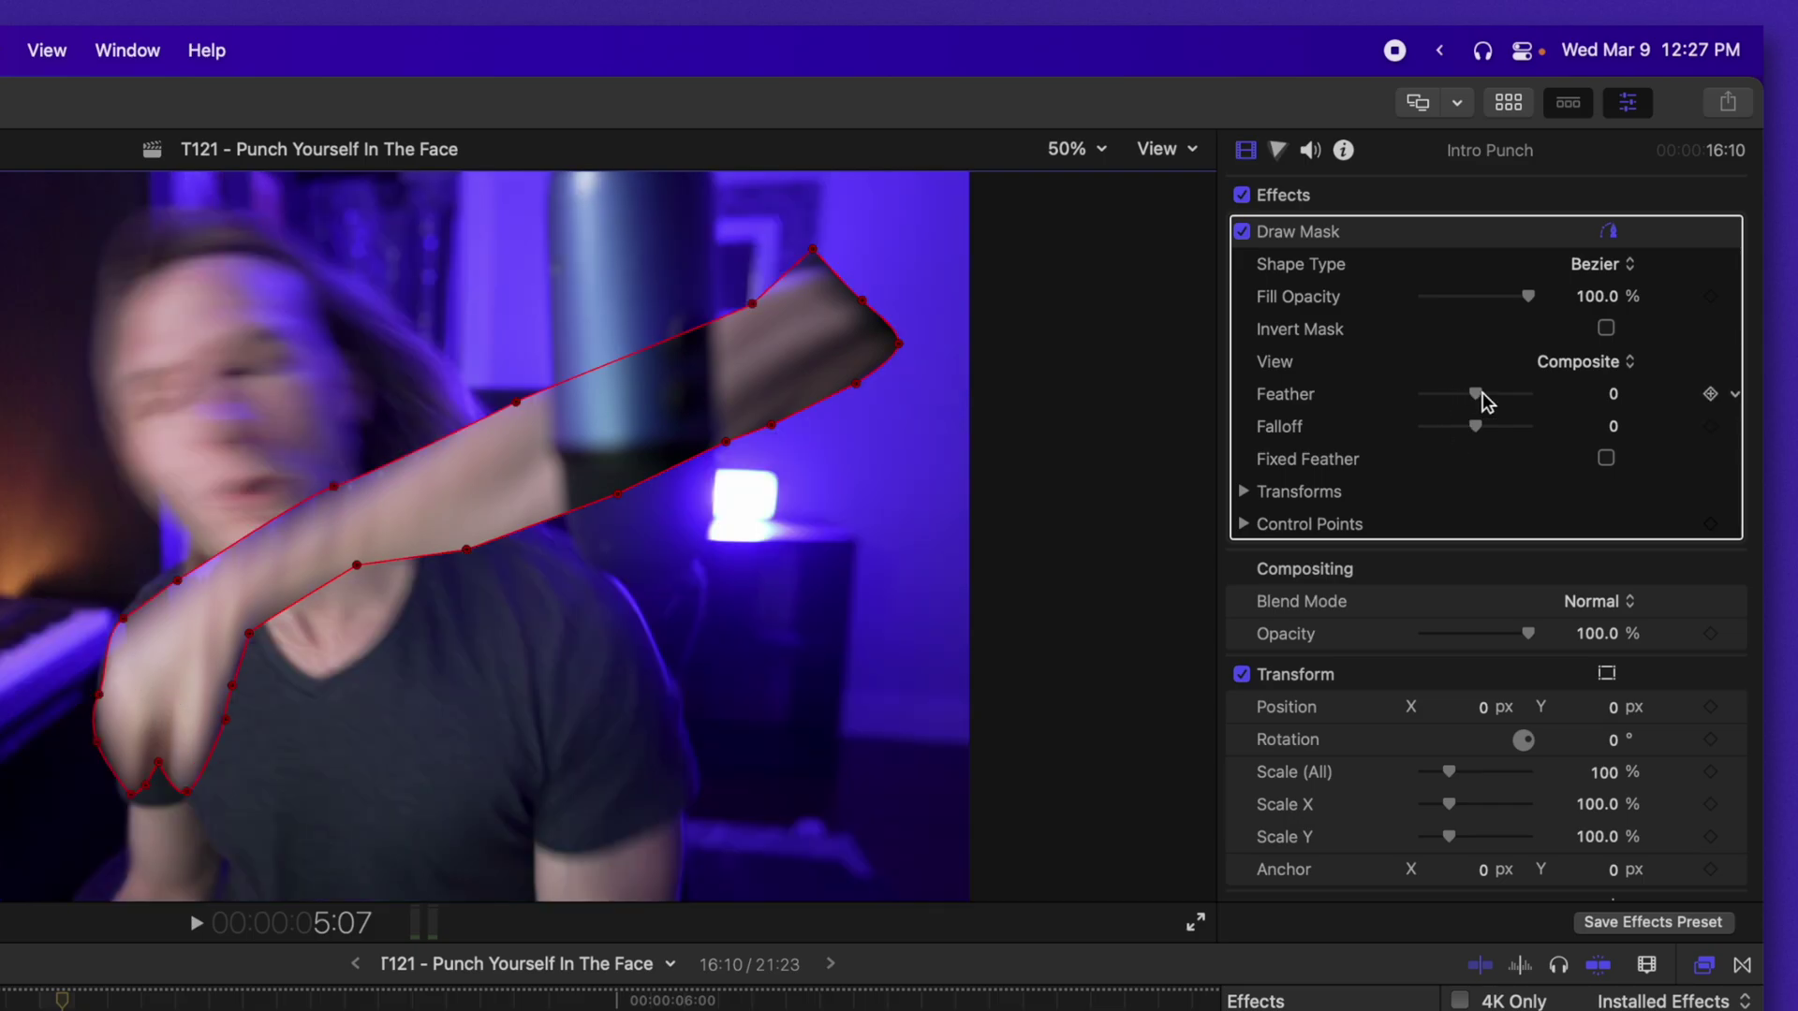
pyautogui.moveTo(1482, 395); pyautogui.dragTo(1529, 396)
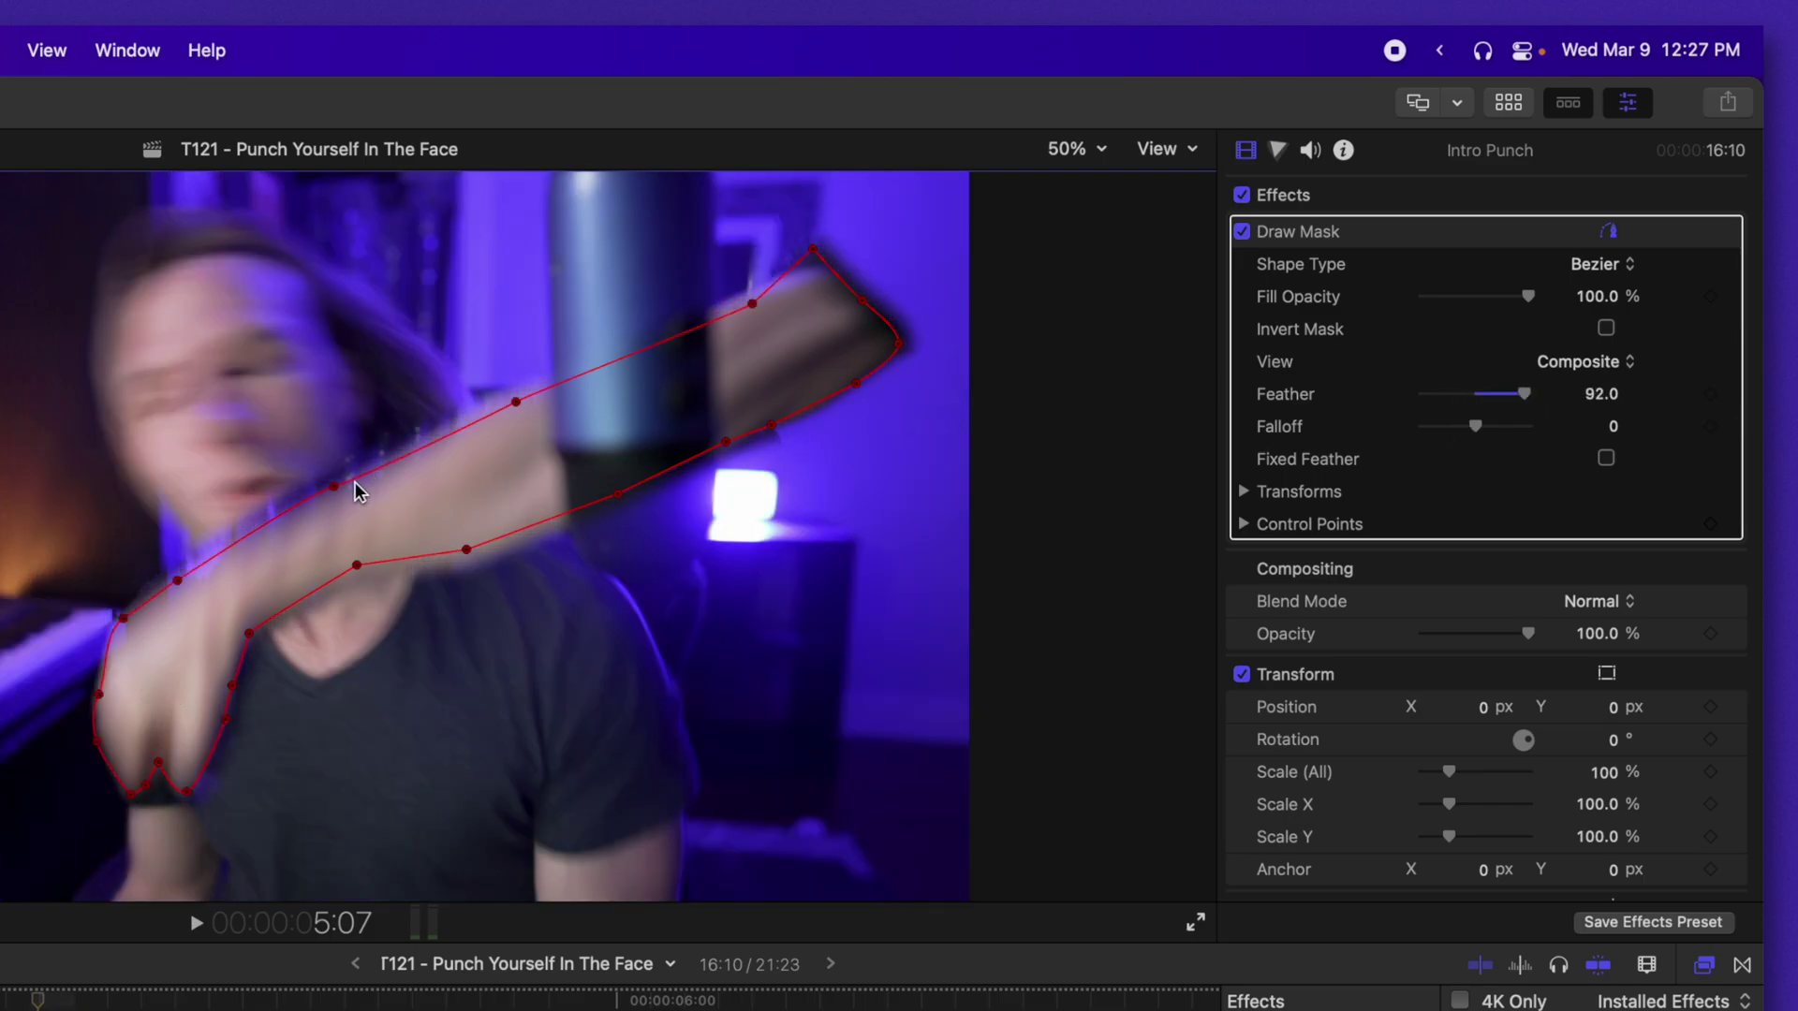
pyautogui.moveTo(335, 487); pyautogui.dragTo(346, 495)
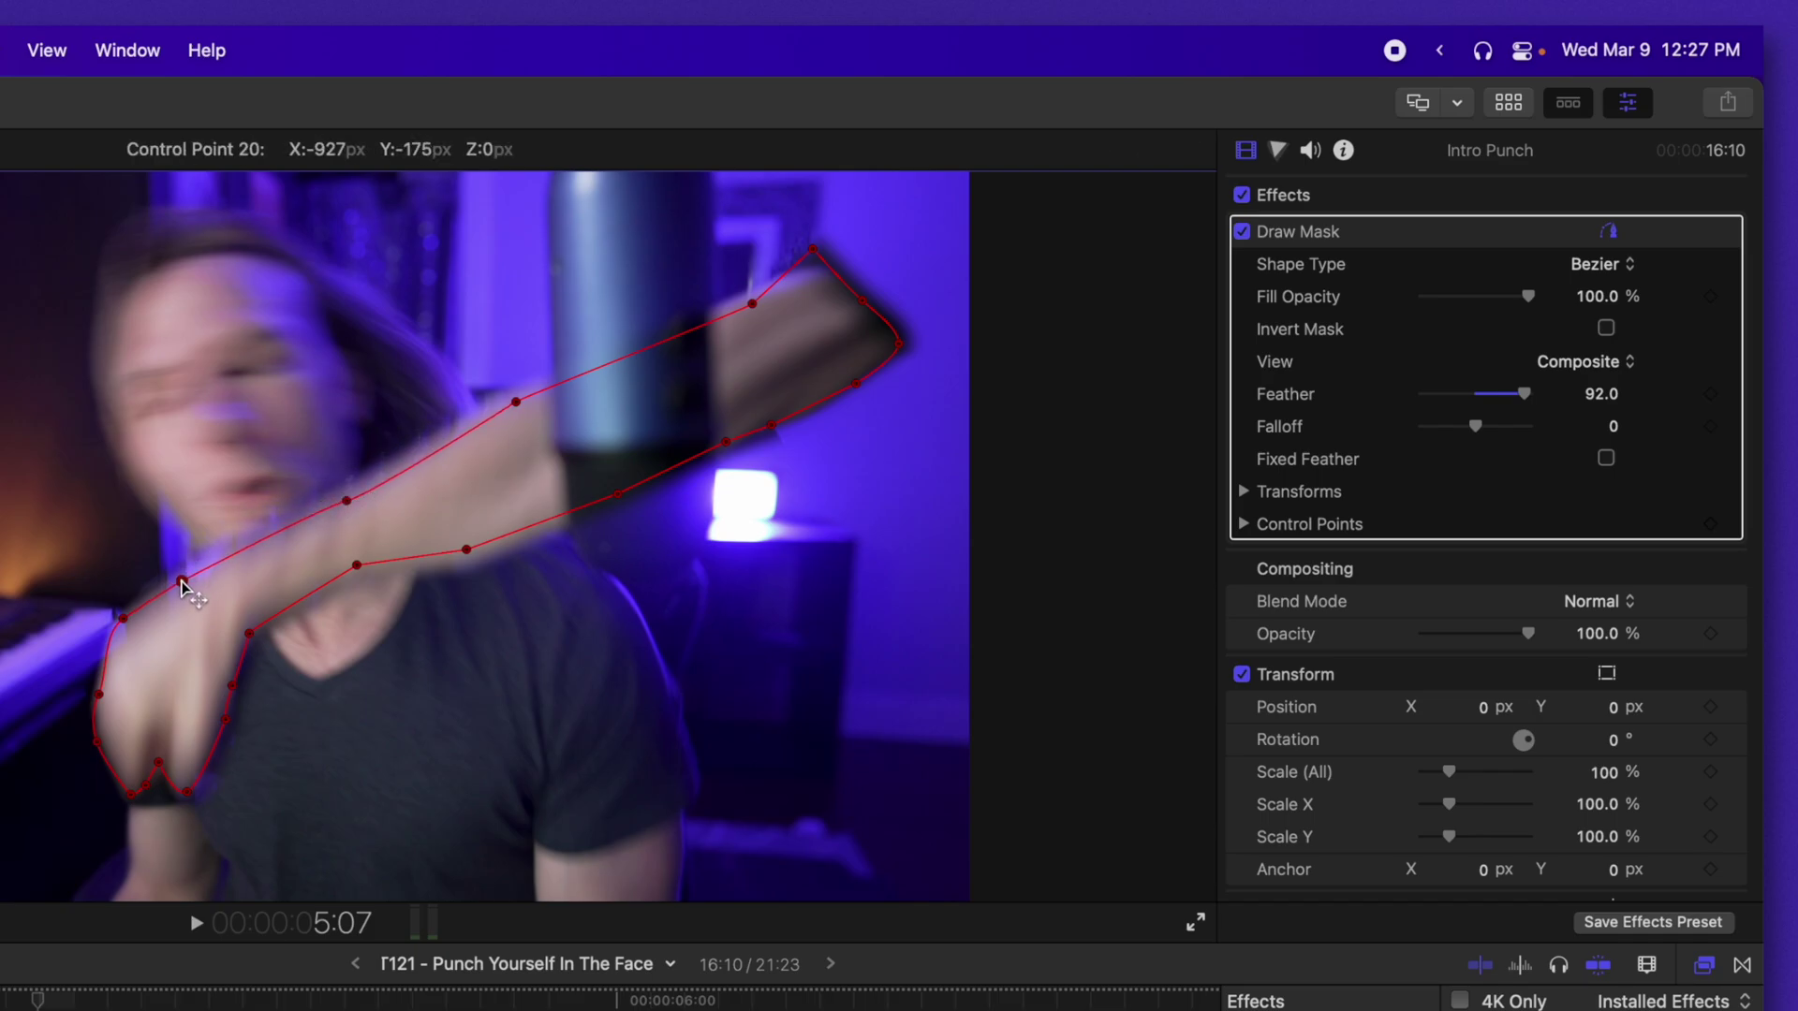
pyautogui.moveTo(515, 403); pyautogui.dragTo(518, 410)
pyautogui.moveTo(357, 565); pyautogui.dragTo(357, 579)
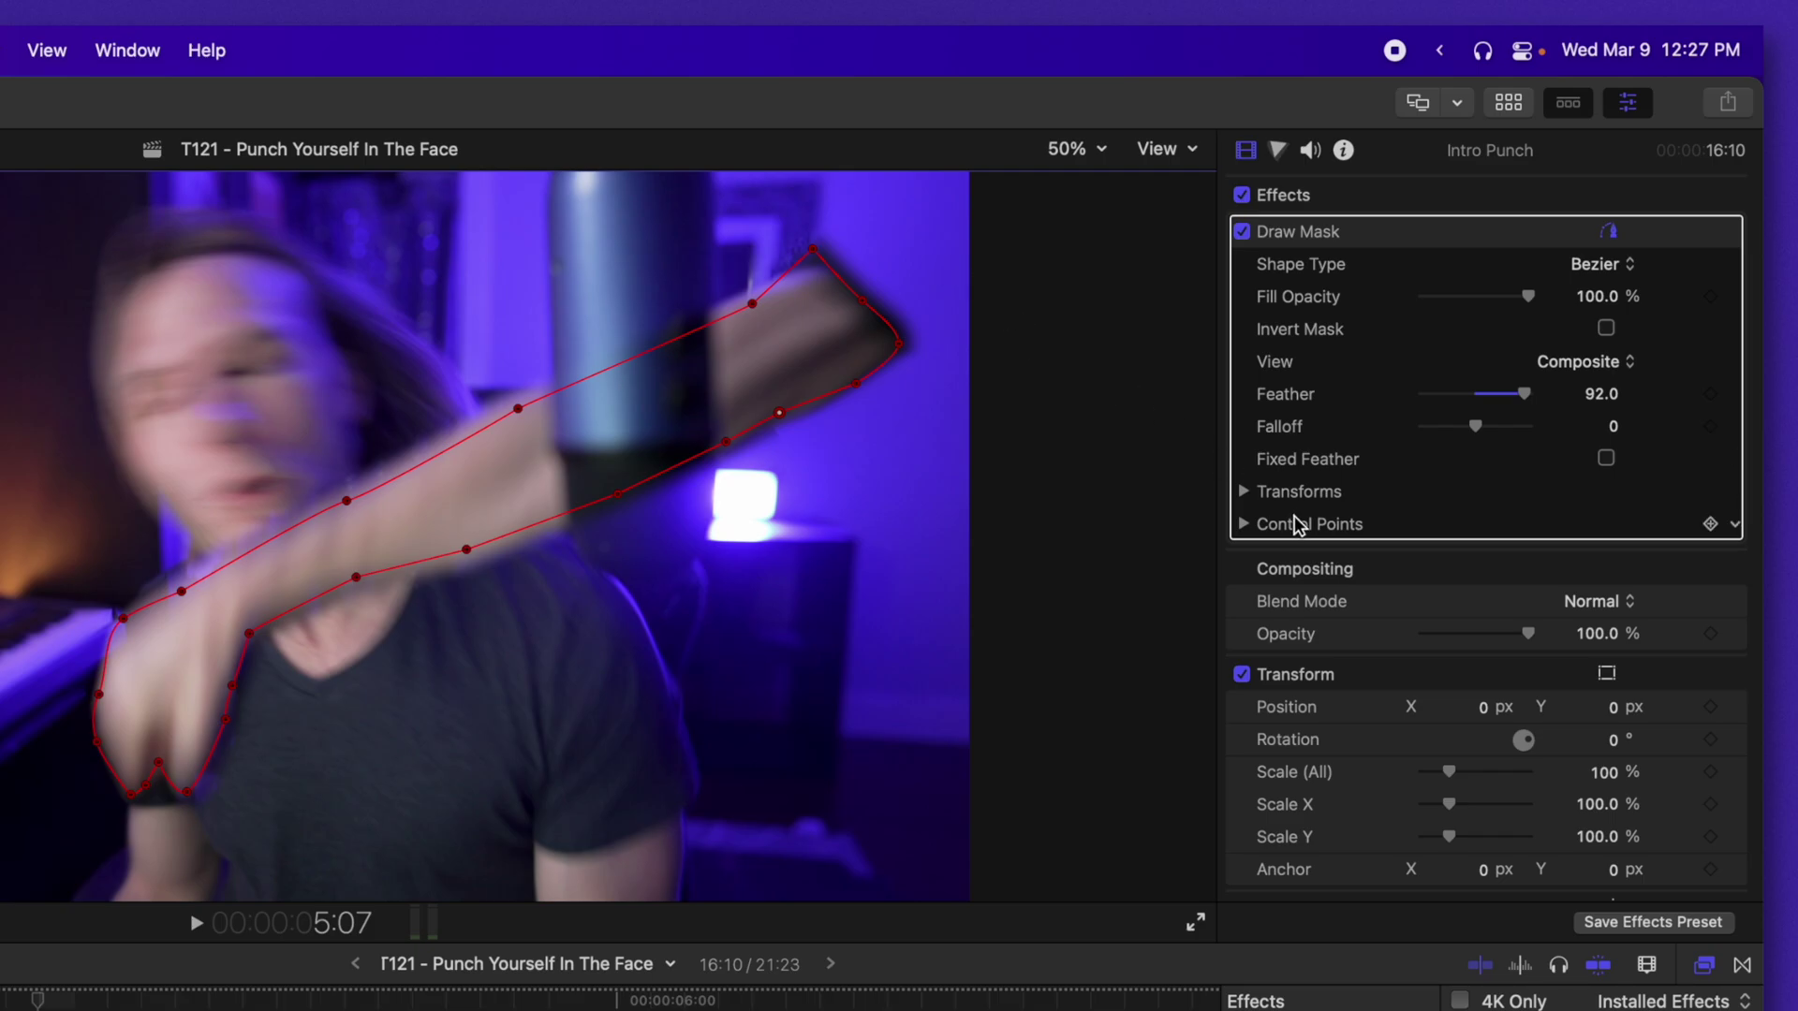
# - Keyframe the mask shape, then reshape its points onto the arm one frame earlier
pyautogui.click(1710, 524)
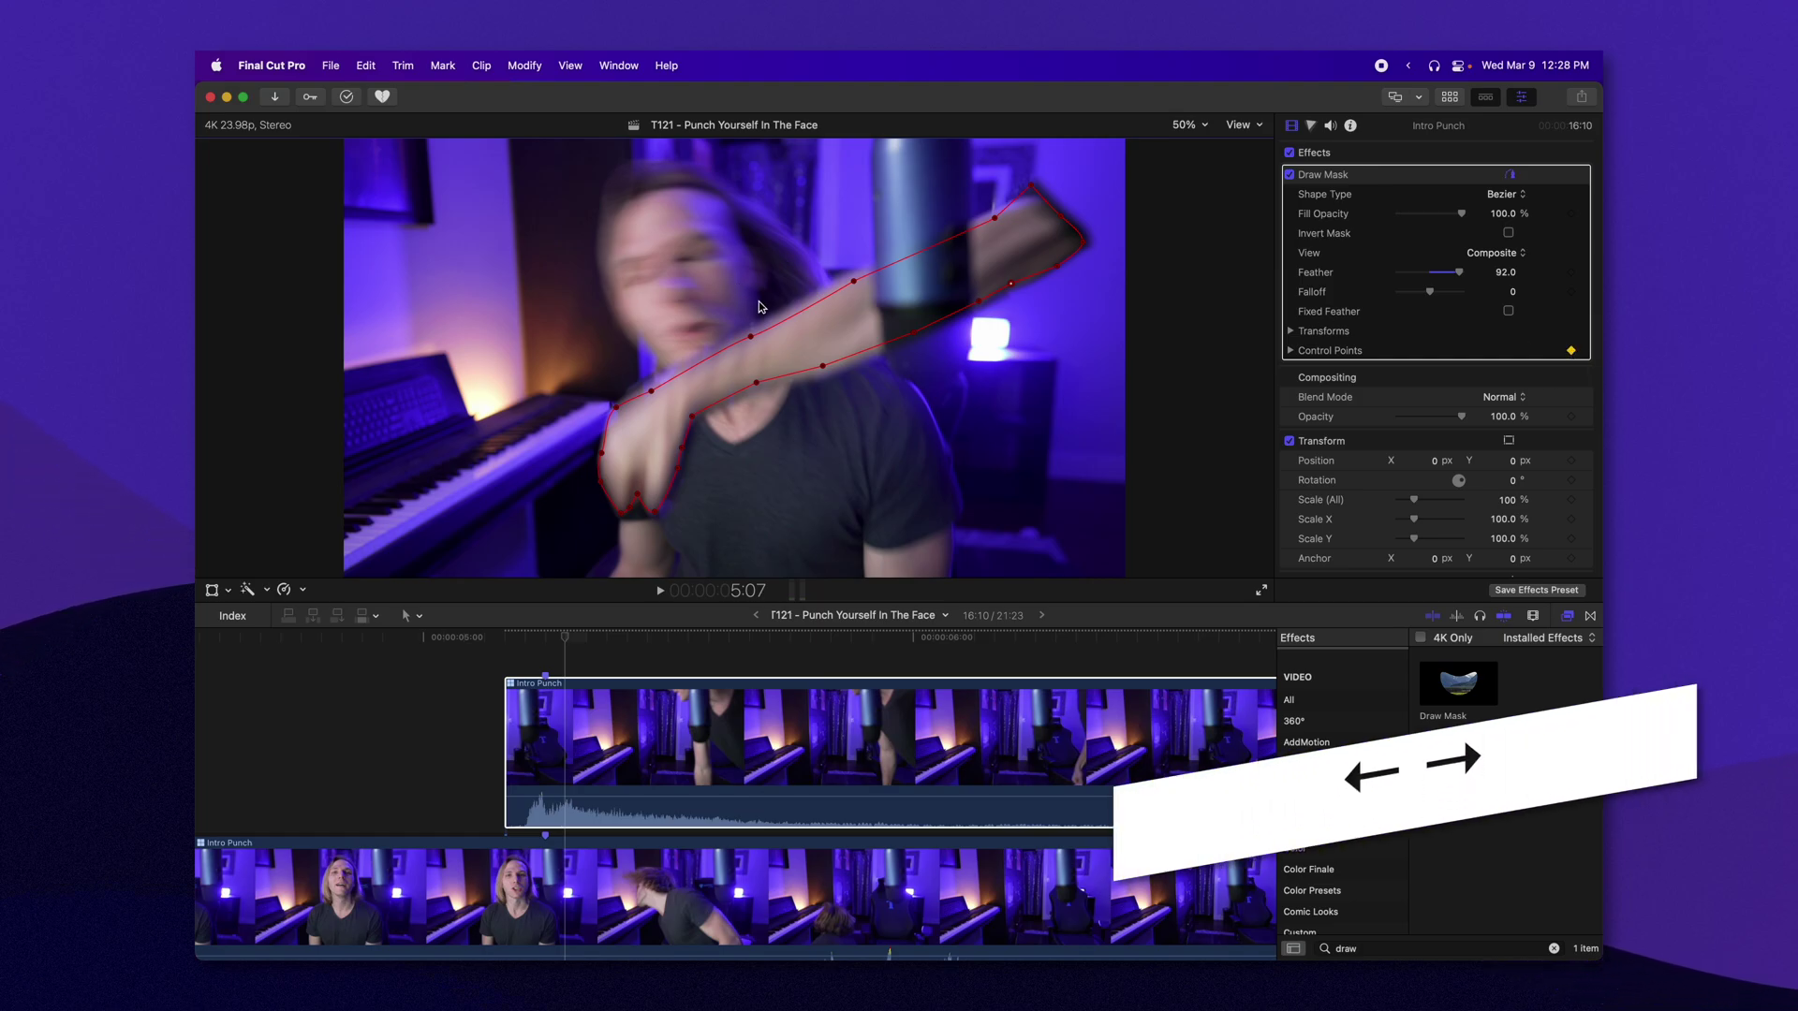
pyautogui.press('Left')
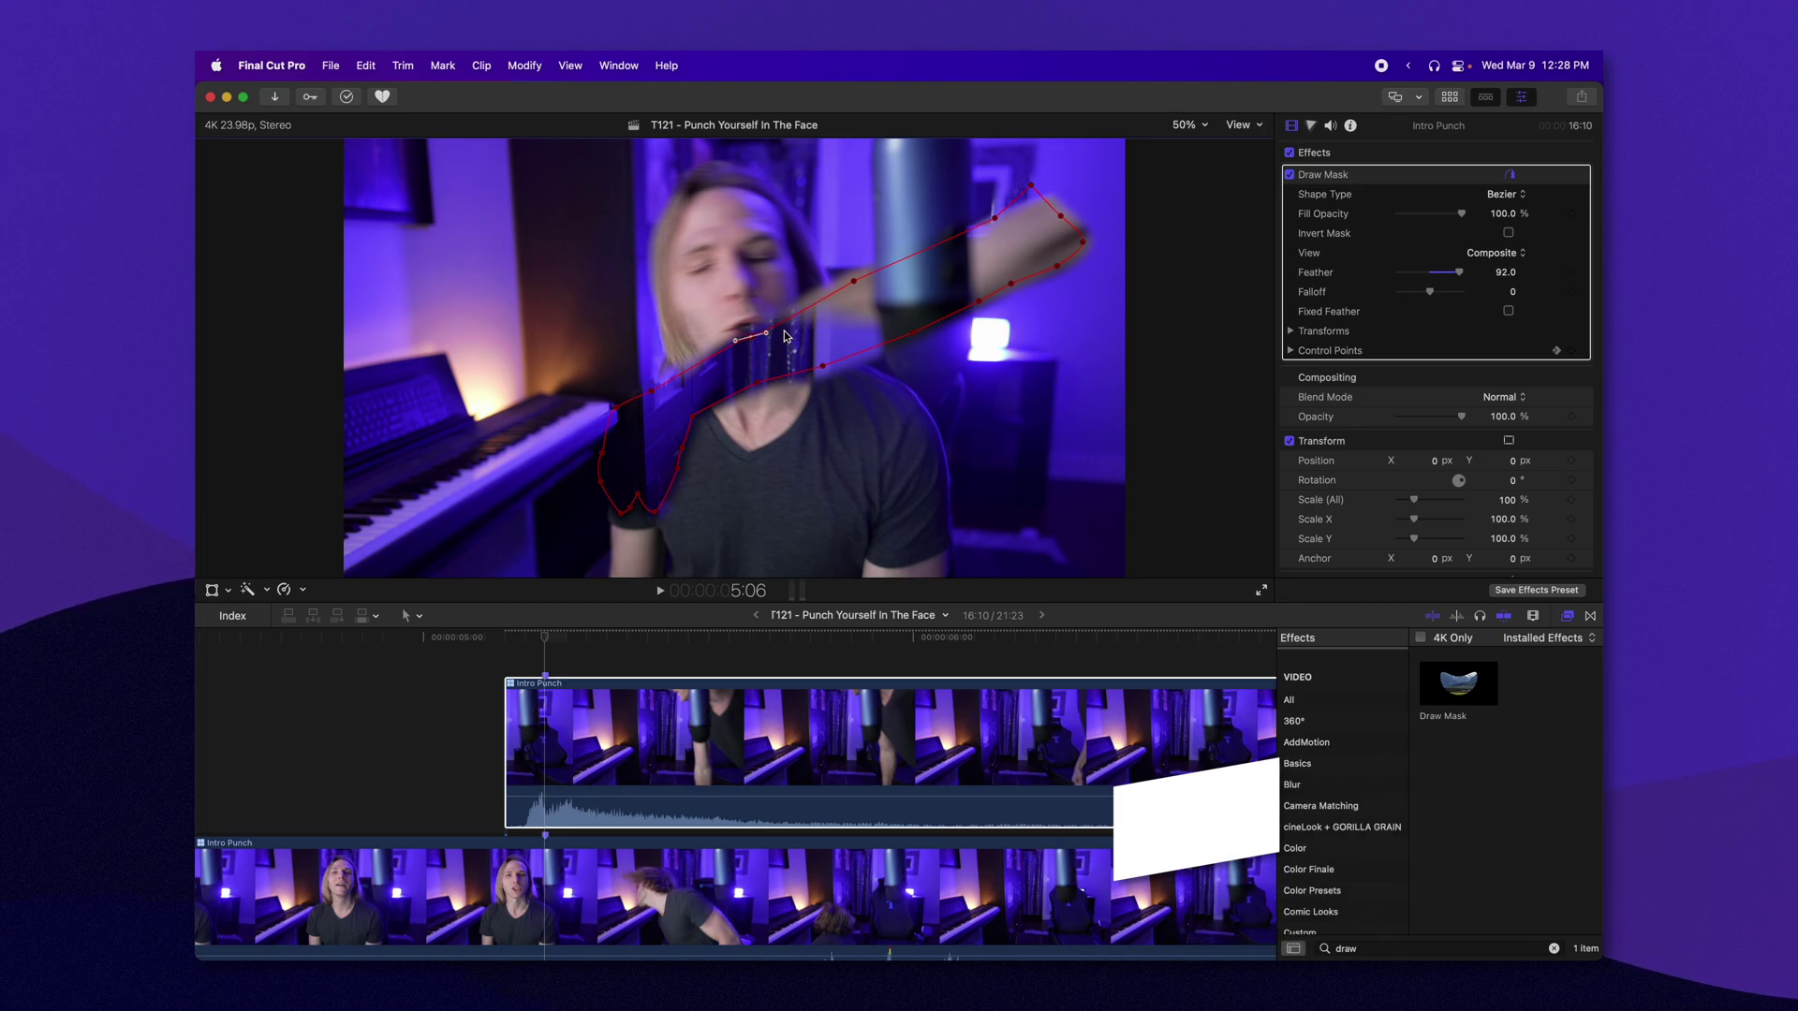
pyautogui.press('super+a')
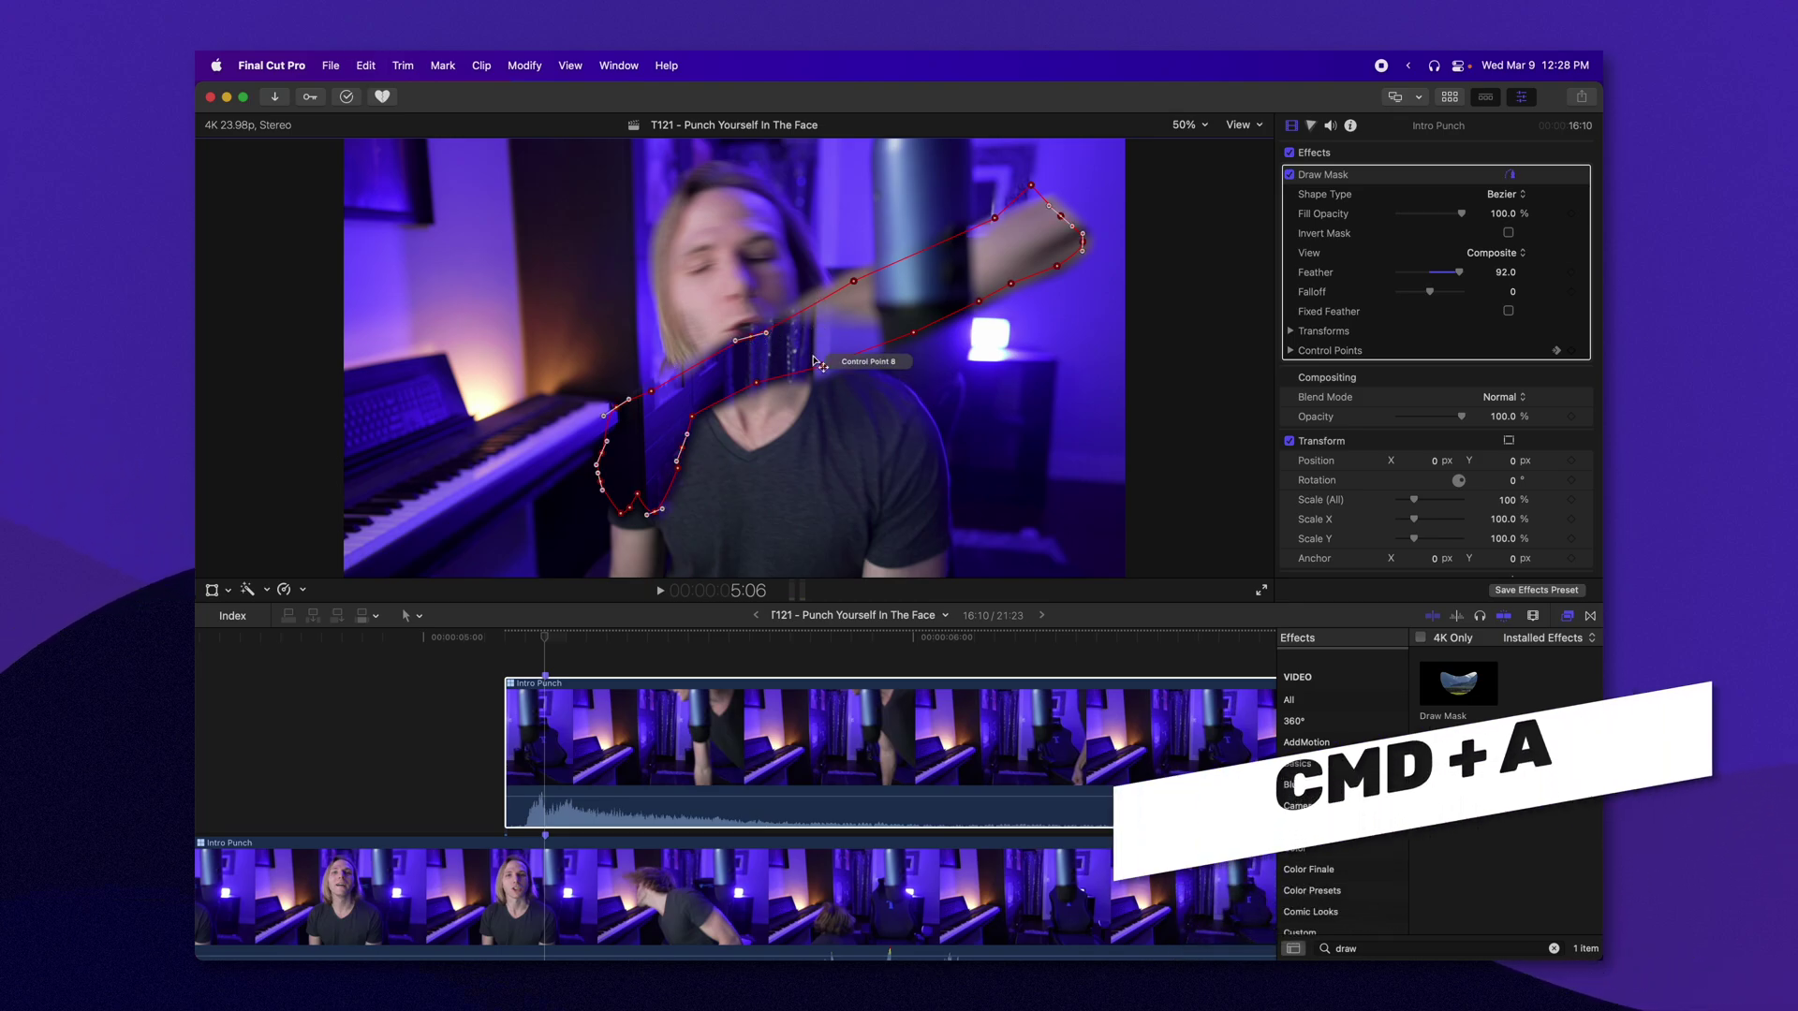
pyautogui.moveTo(825, 370); pyautogui.dragTo(880, 273)
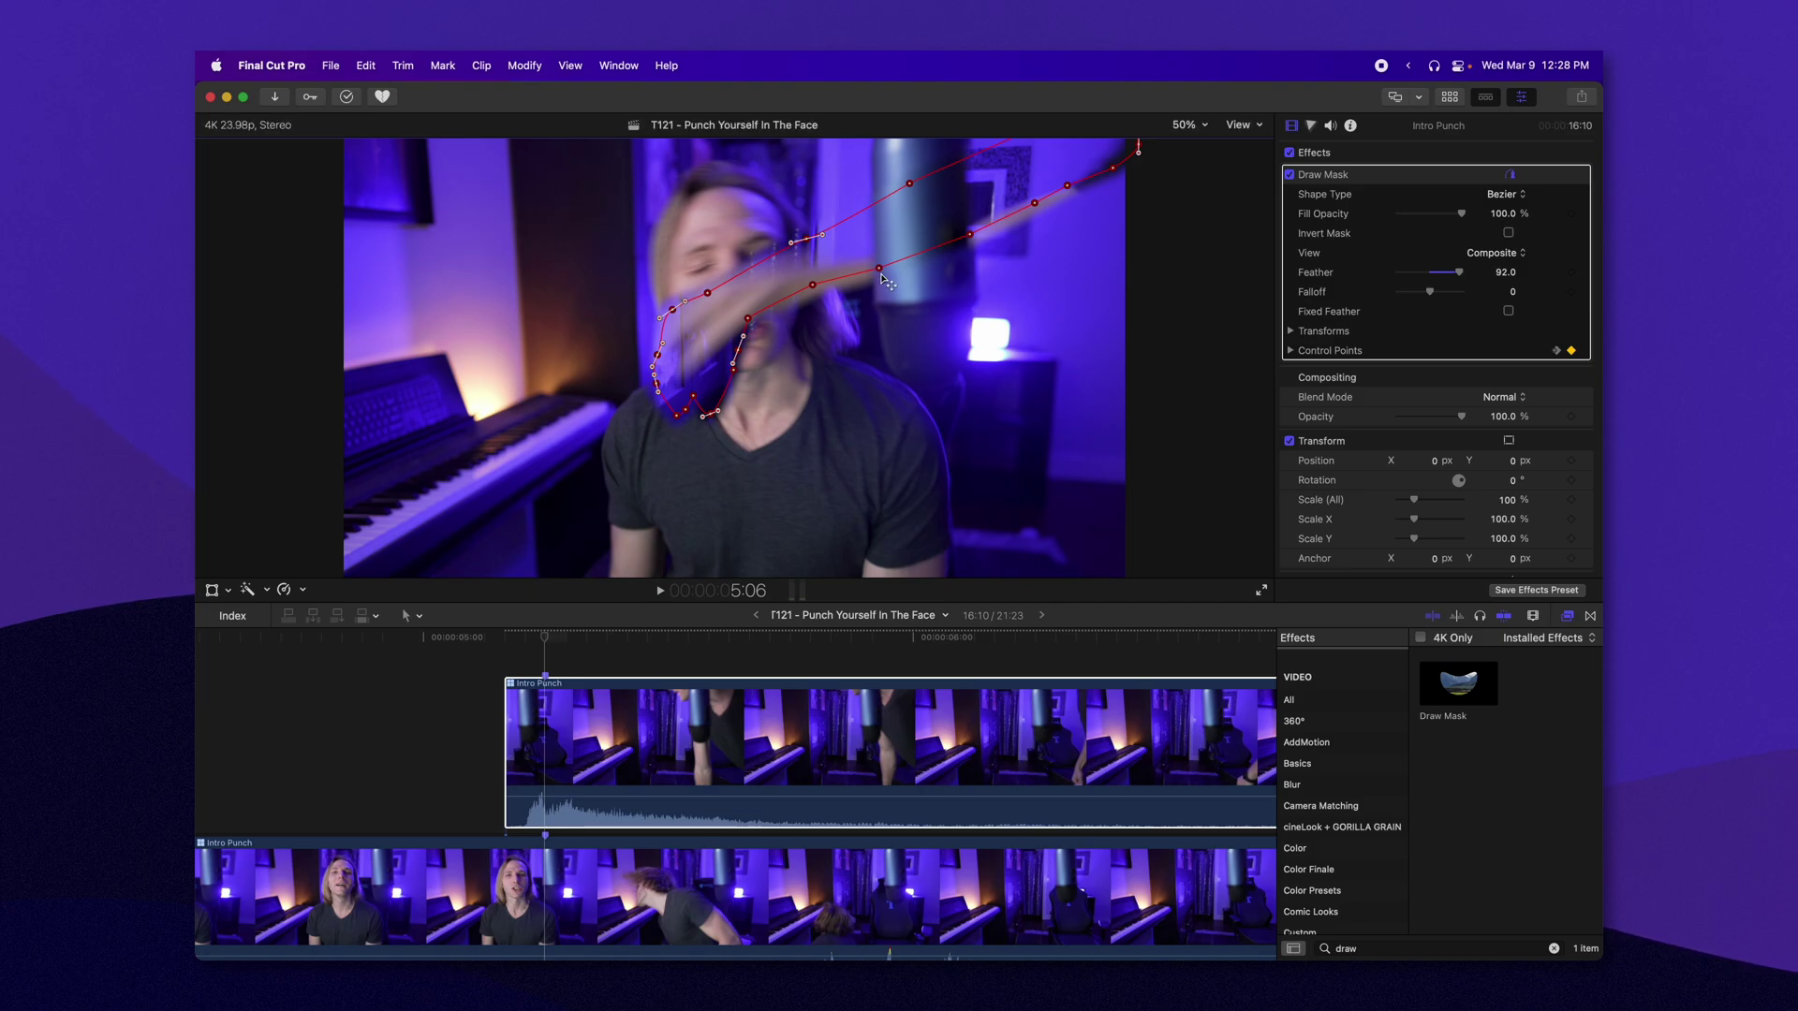
pyautogui.moveTo(1080, 329); pyautogui.dragTo(975, 223)
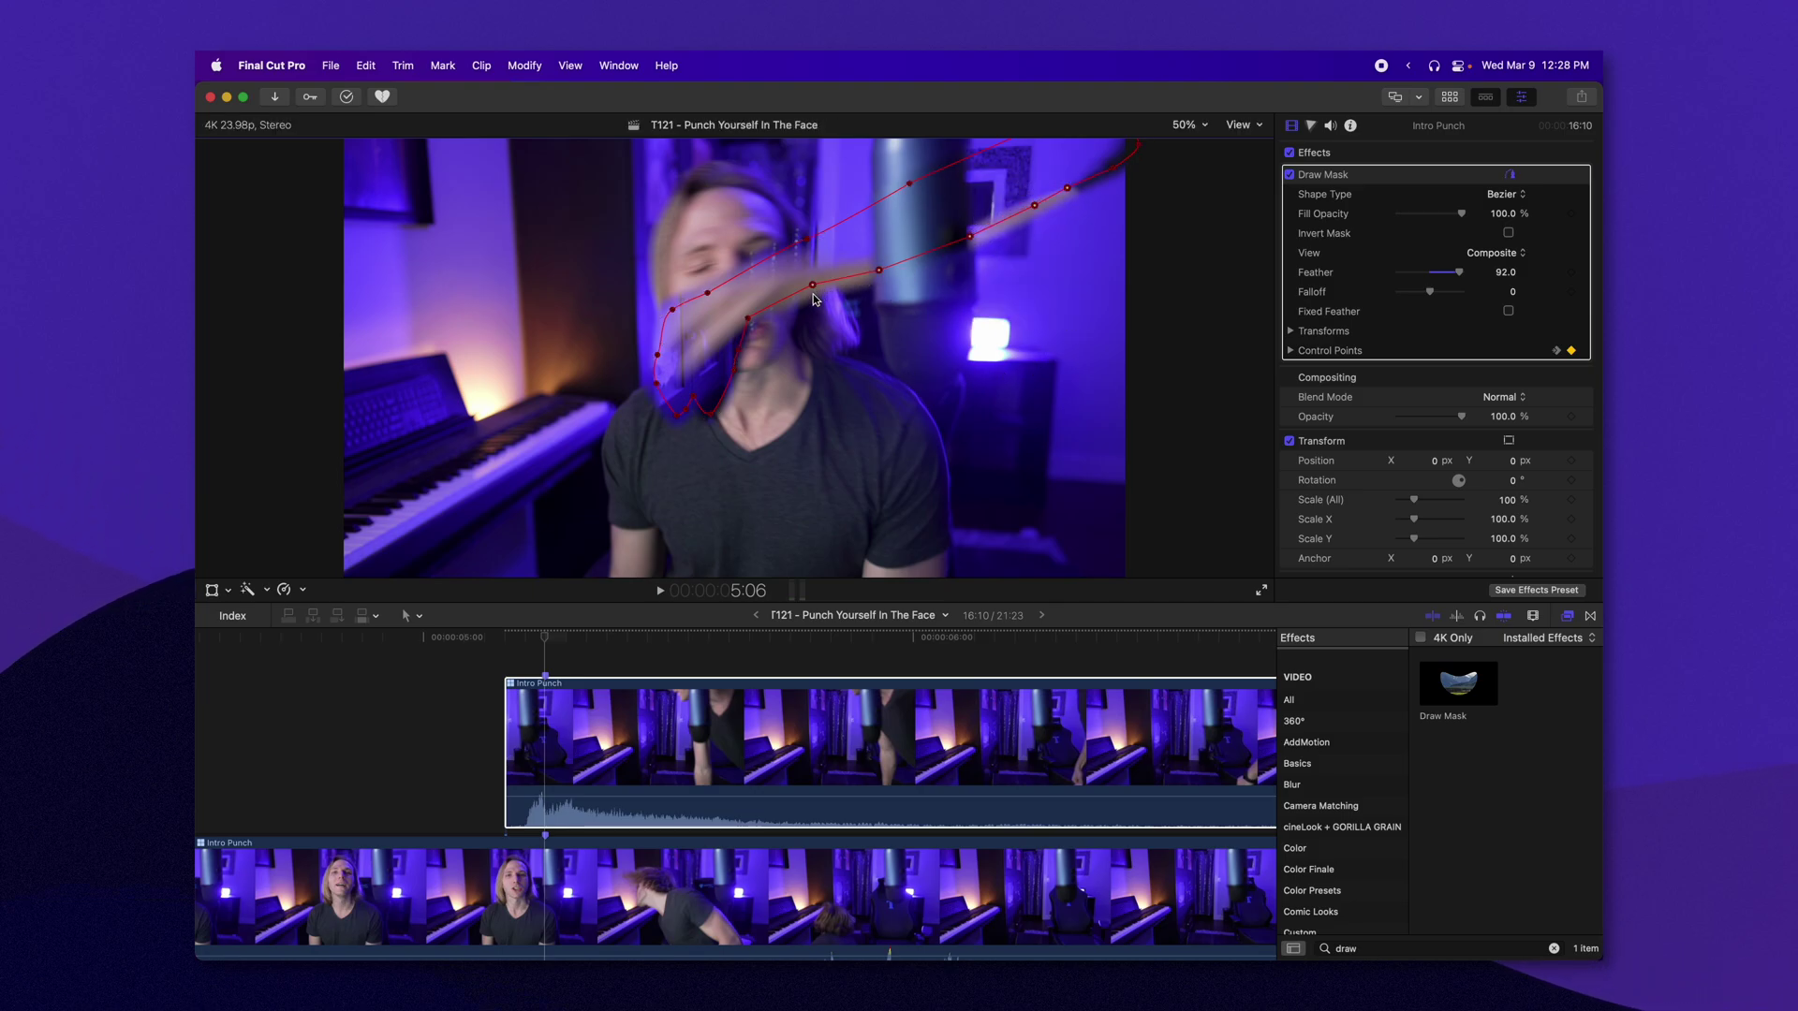
pyautogui.moveTo(812, 286)
pyautogui.mouseDown()
pyautogui.moveTo(837, 350)
pyautogui.moveTo(824, 277)
pyautogui.mouseUp()
pyautogui.moveTo(909, 181); pyautogui.dragTo(942, 234)
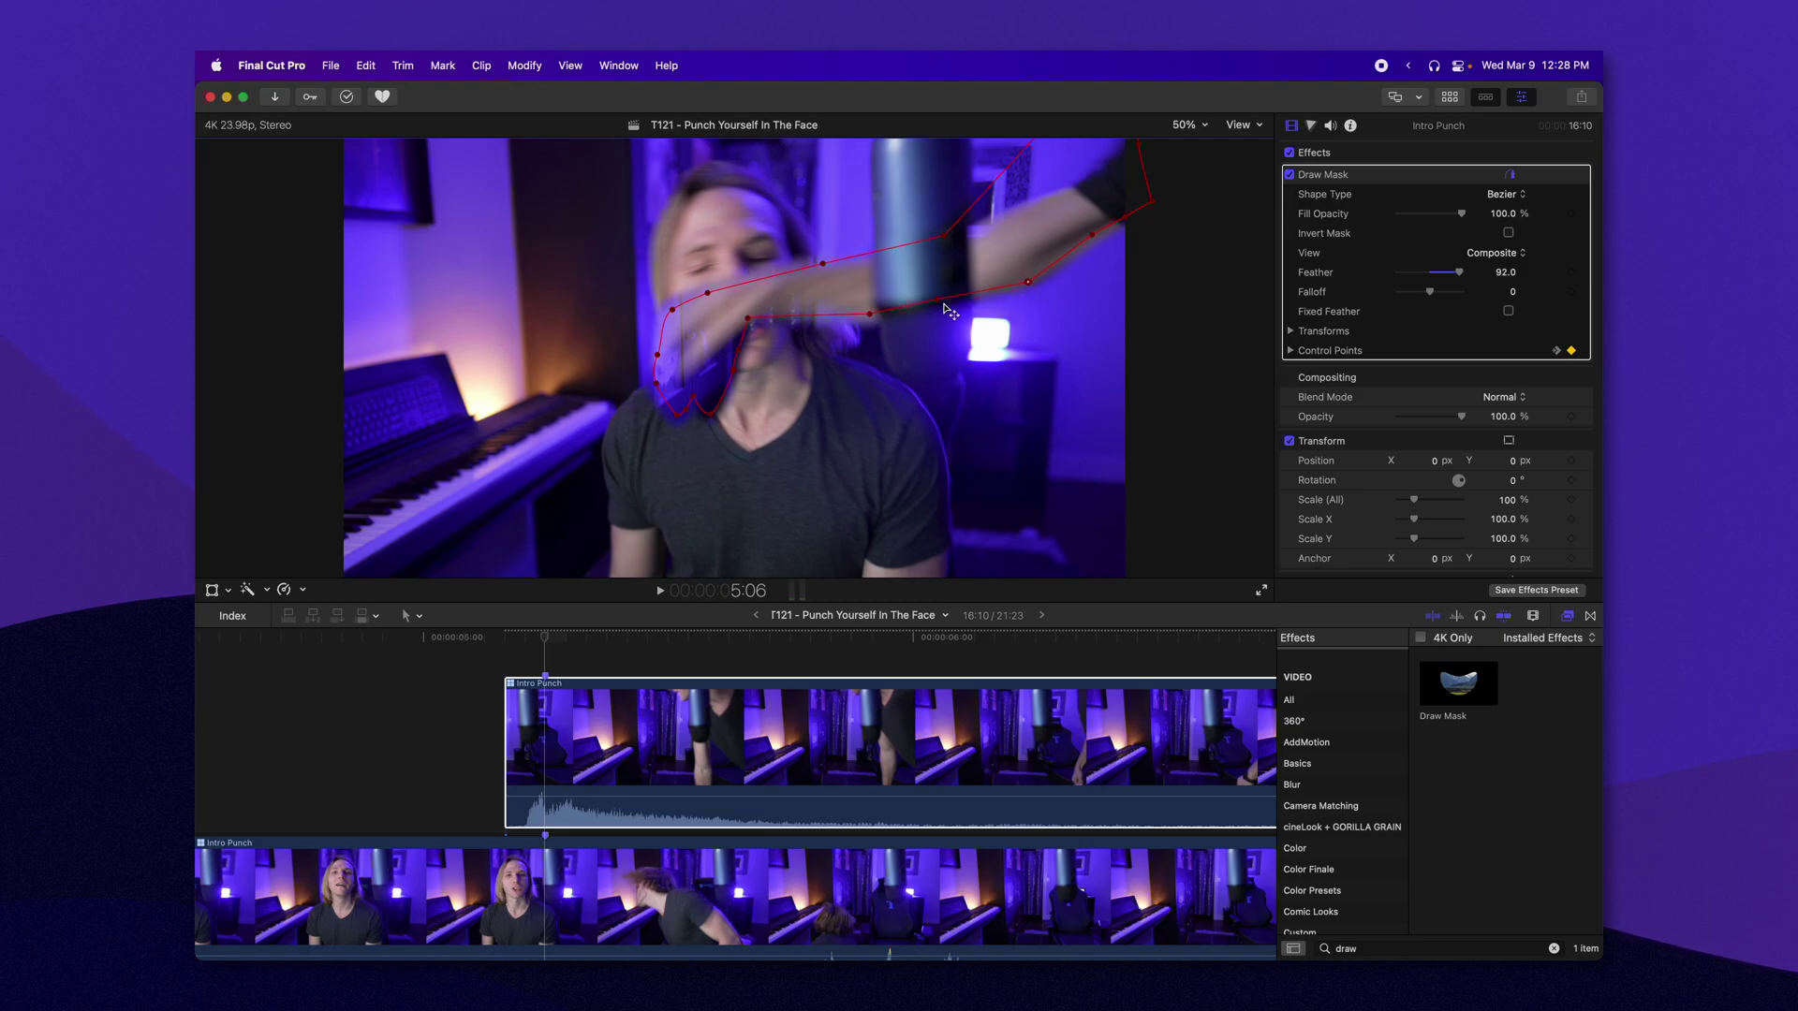
pyautogui.moveTo(936, 304); pyautogui.dragTo(944, 375)
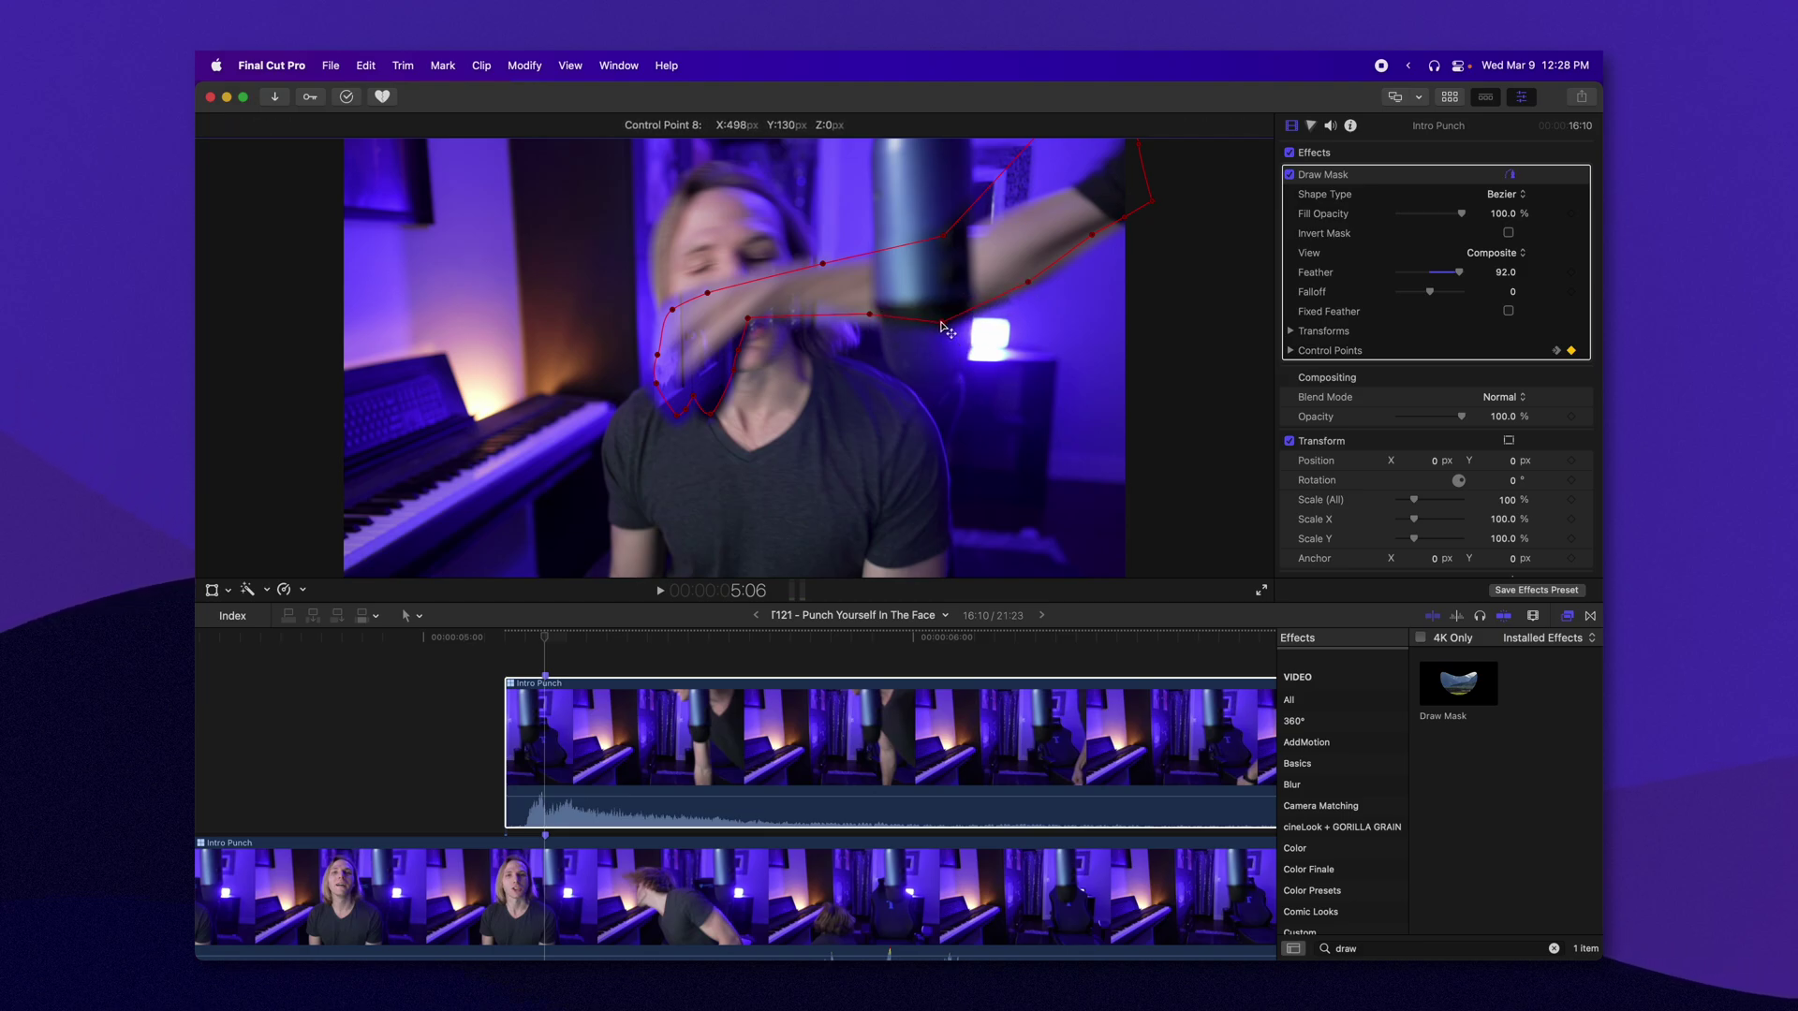
pyautogui.press('super+minus')
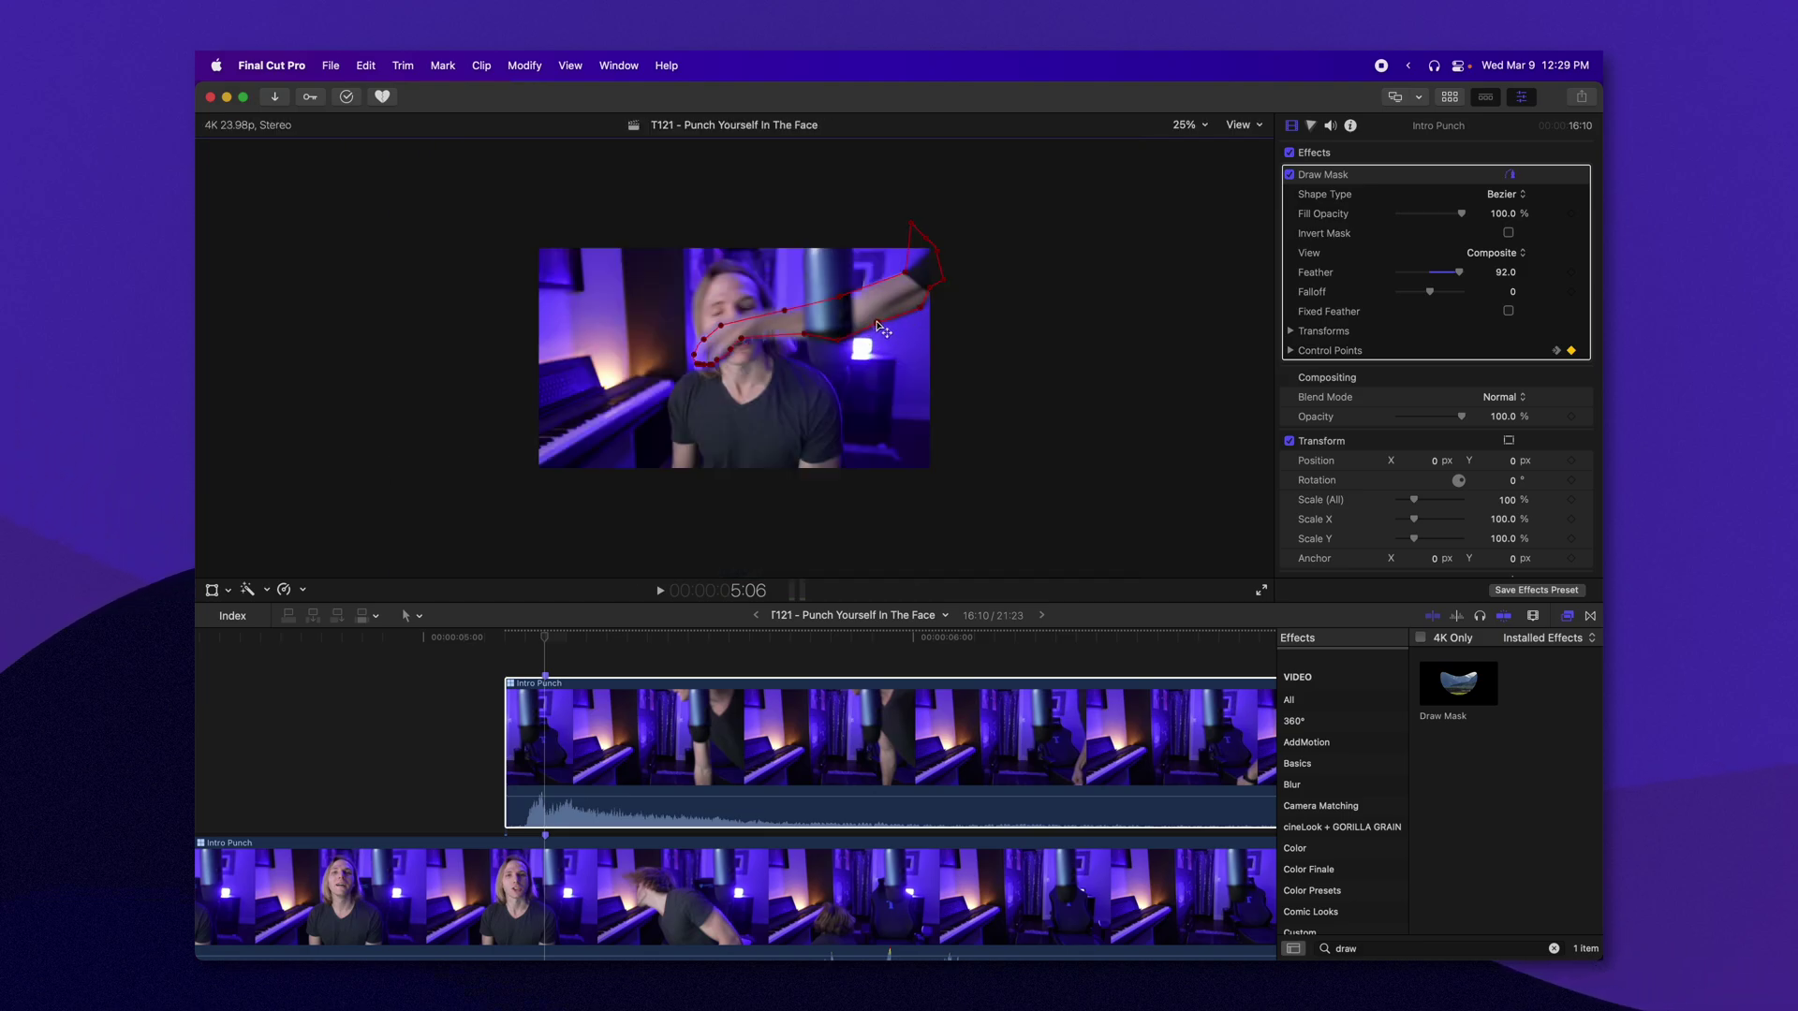
pyautogui.press('super+equal')
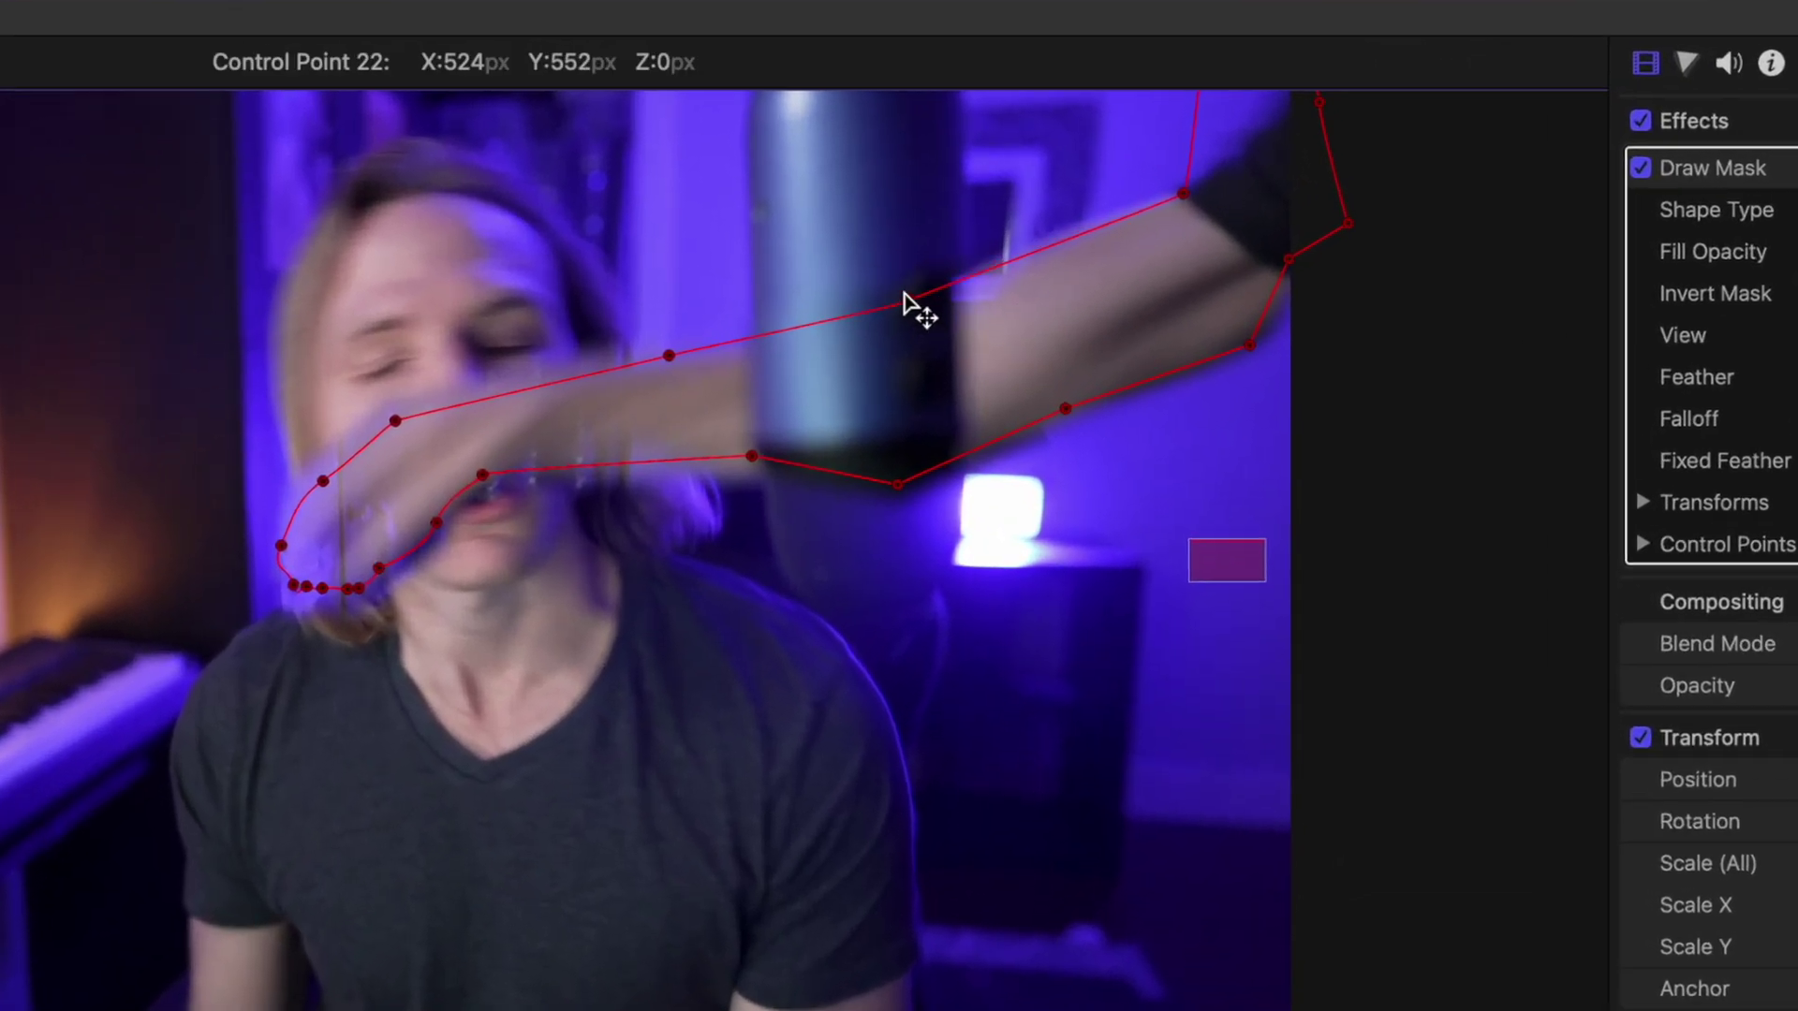
pyautogui.moveTo(905, 296); pyautogui.dragTo(901, 137)
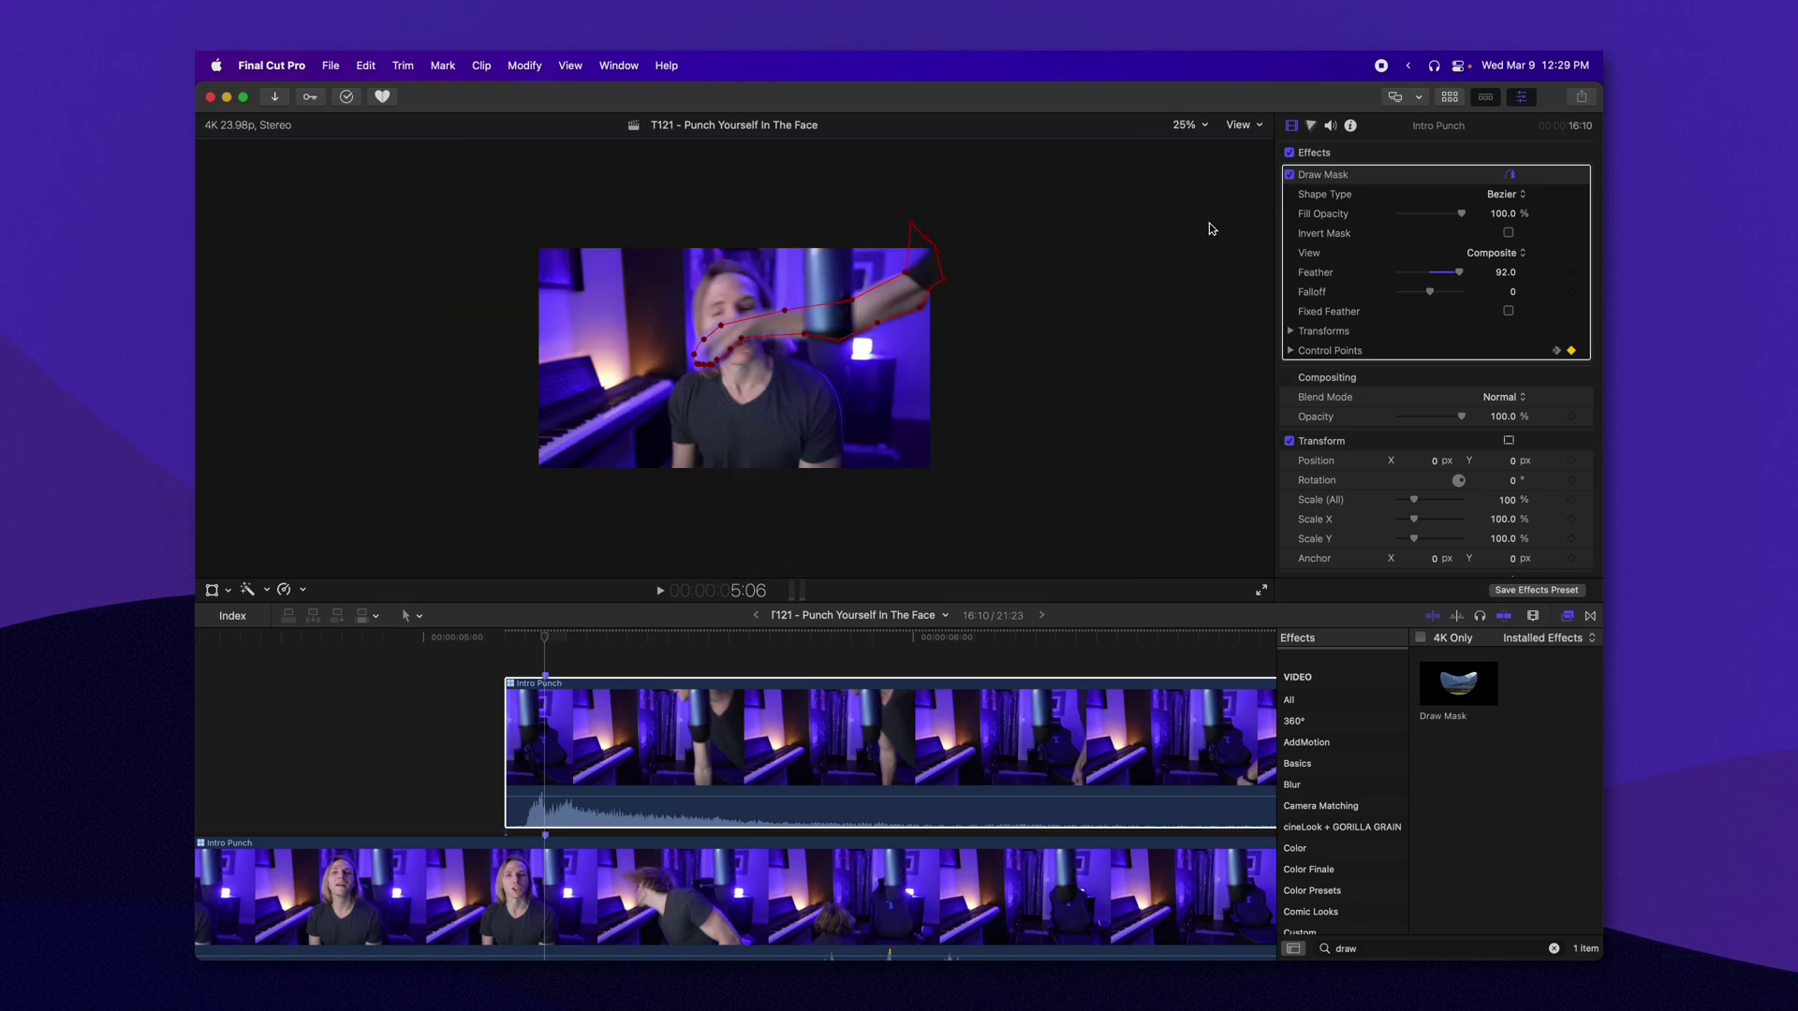
pyautogui.moveTo(913, 231); pyautogui.dragTo(930, 252)
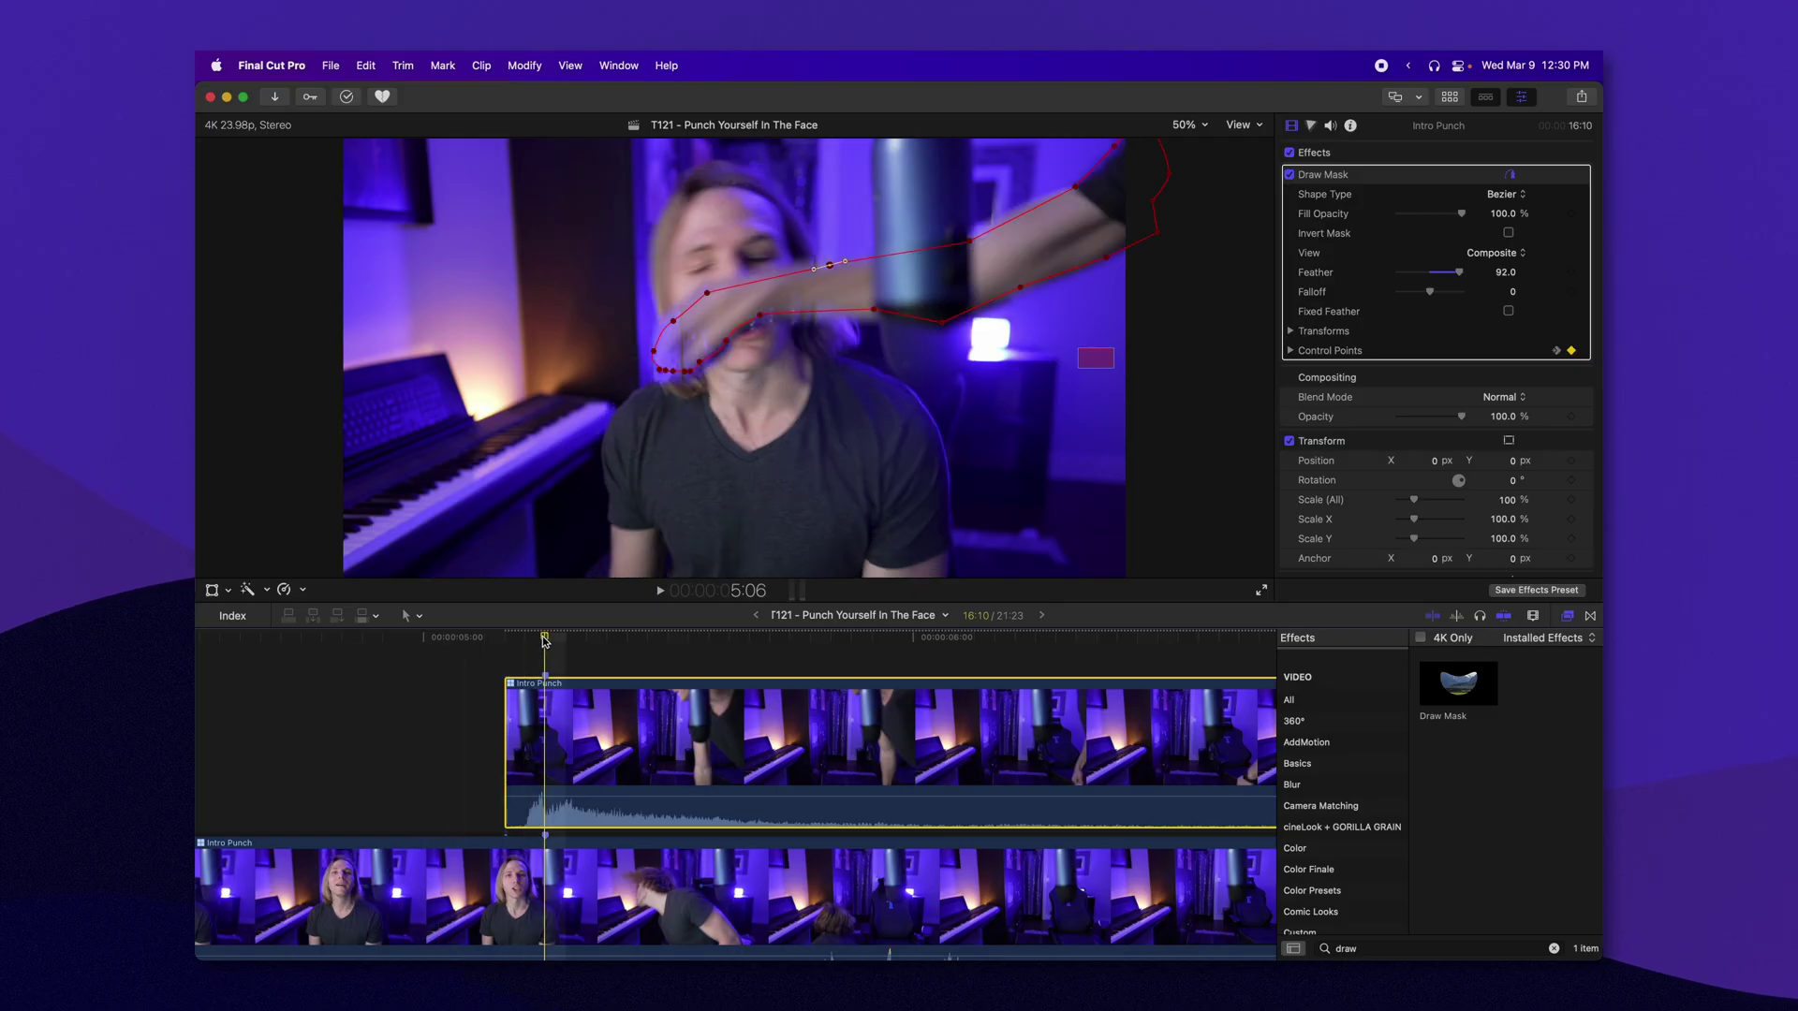
# - Move the mask up and right onto the arm on two earlier frames, then check interpolation
pyautogui.press('Left')
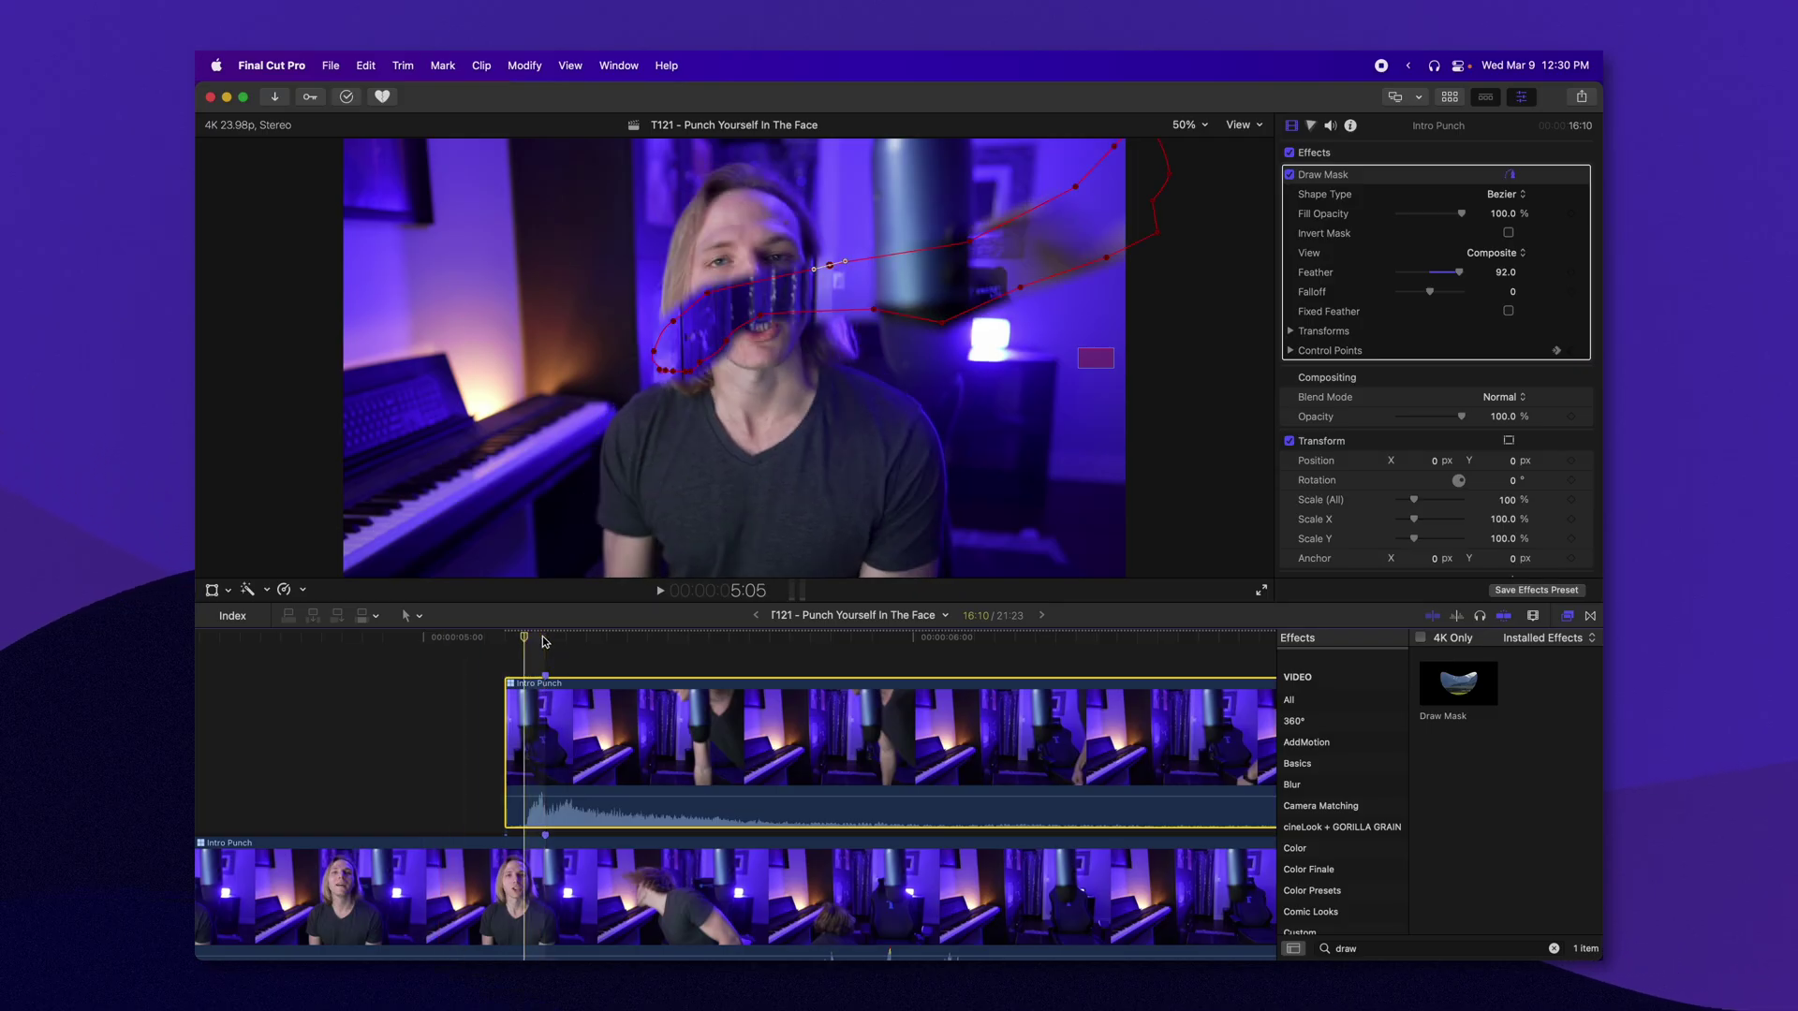
pyautogui.click(873, 312)
pyautogui.moveTo(873, 316)
pyautogui.mouseDown()
pyautogui.moveTo(1101, 171)
pyautogui.moveTo(1134, 212)
pyautogui.mouseUp()
pyautogui.moveTo(978, 242); pyautogui.dragTo(1086, 343)
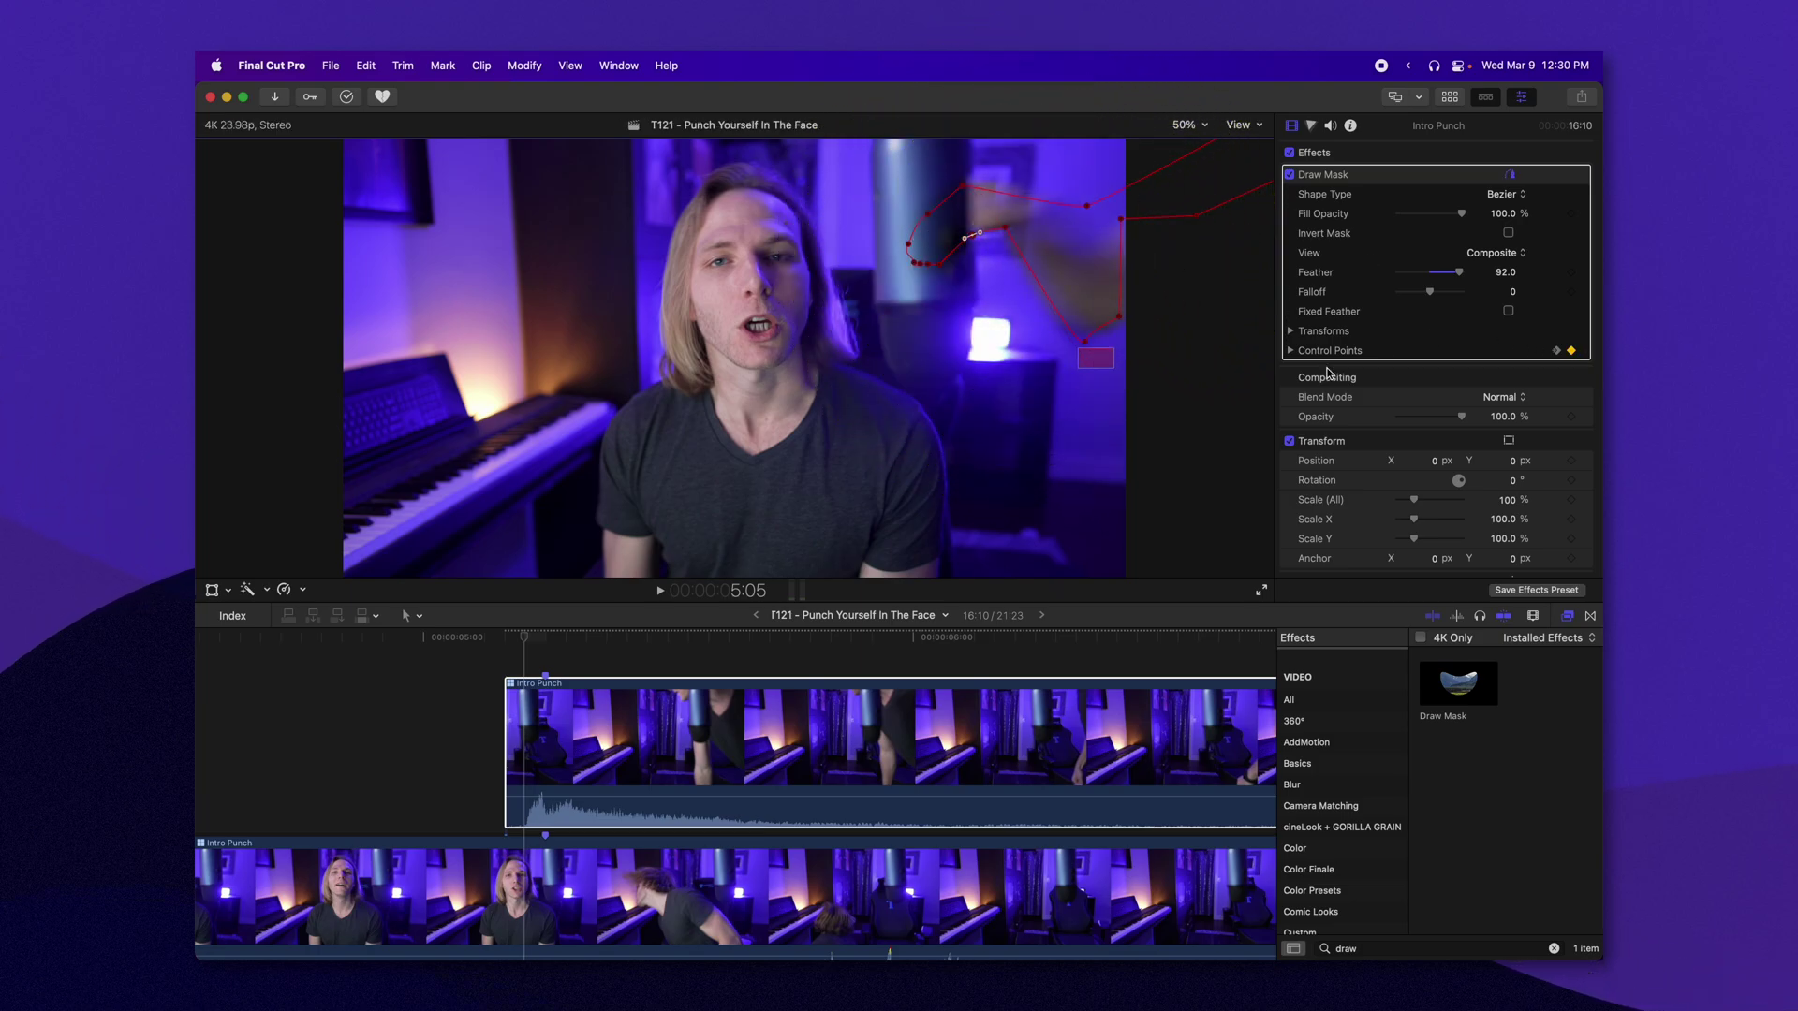
pyautogui.press('Left')
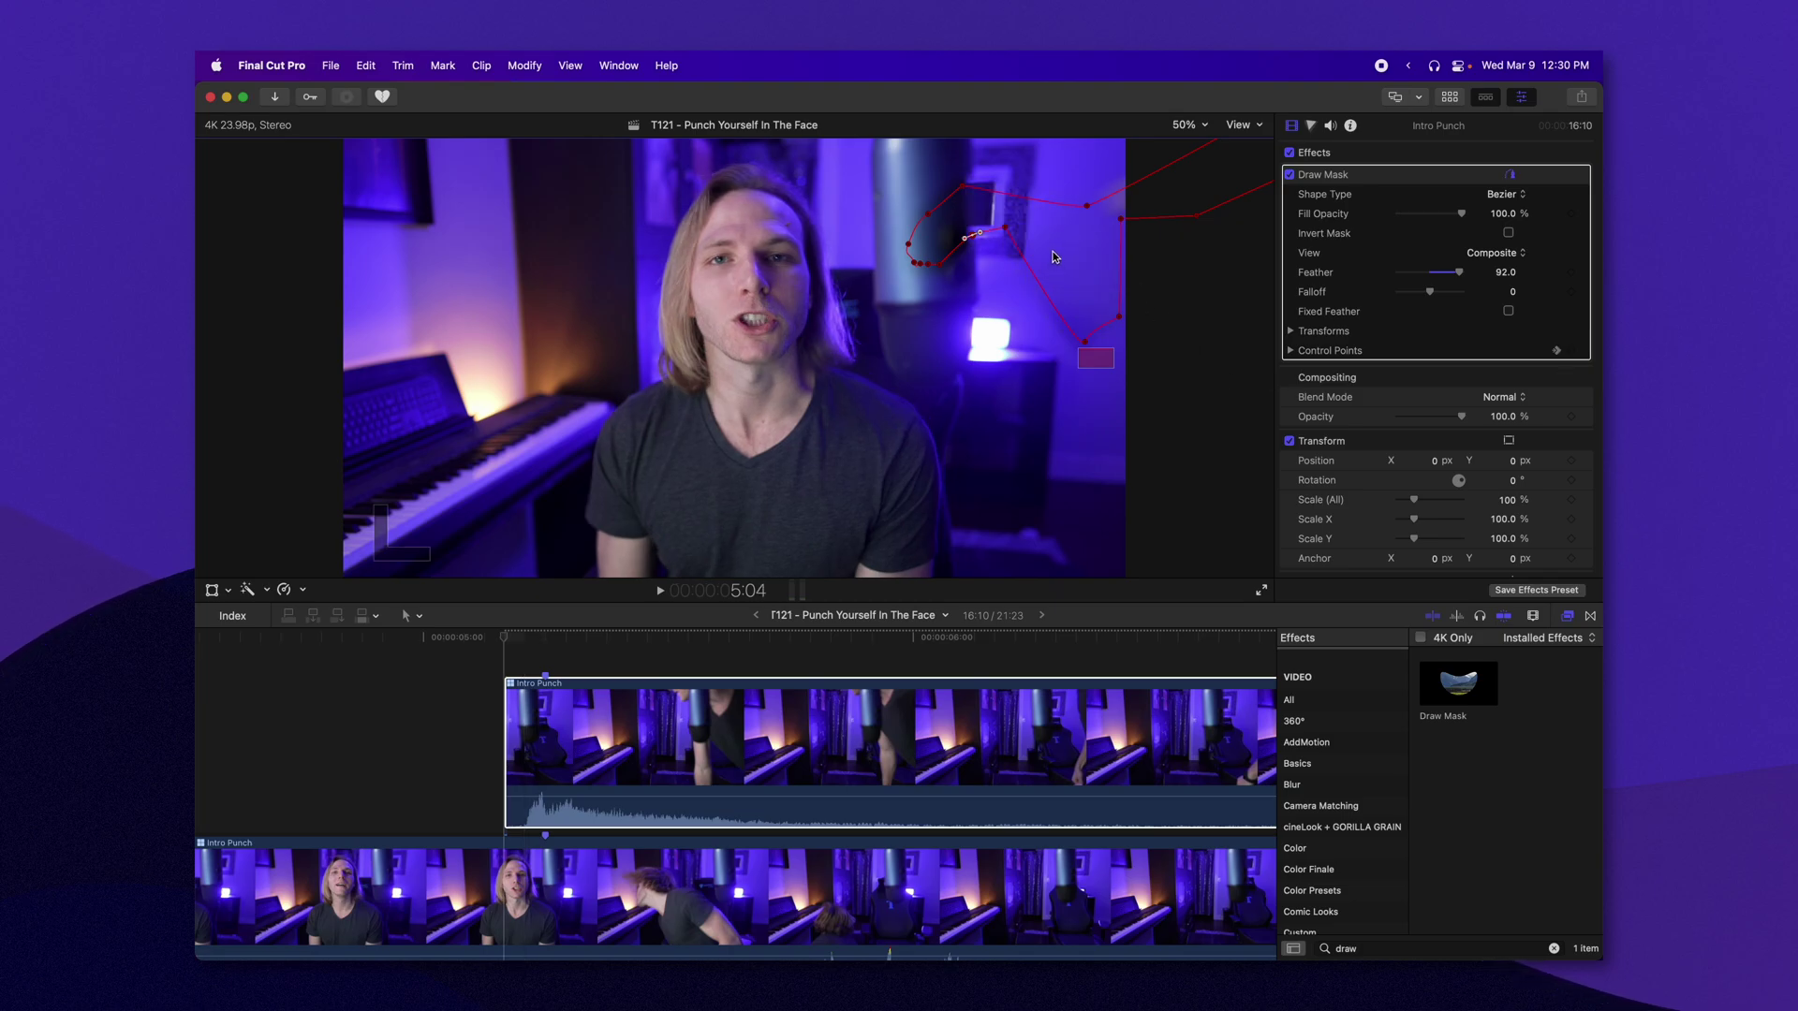
pyautogui.moveTo(1009, 233); pyautogui.dragTo(1137, 198)
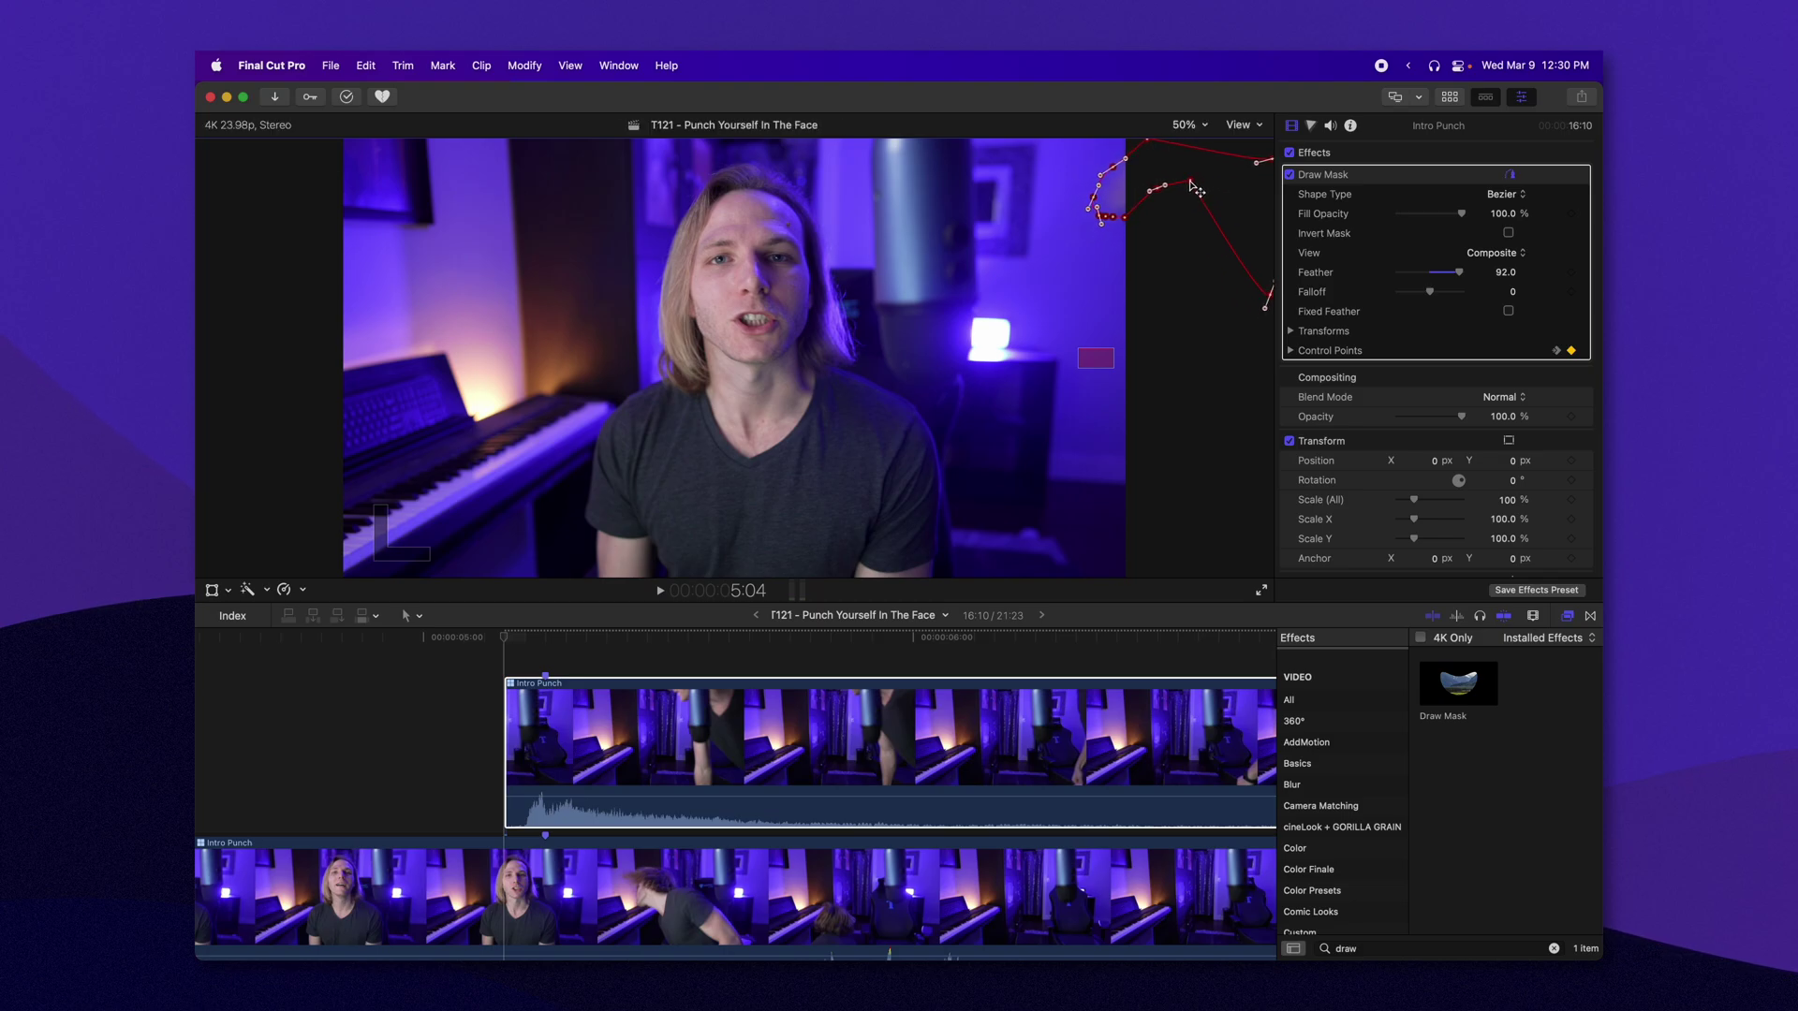
pyautogui.press('Right')
pyautogui.press('Right')
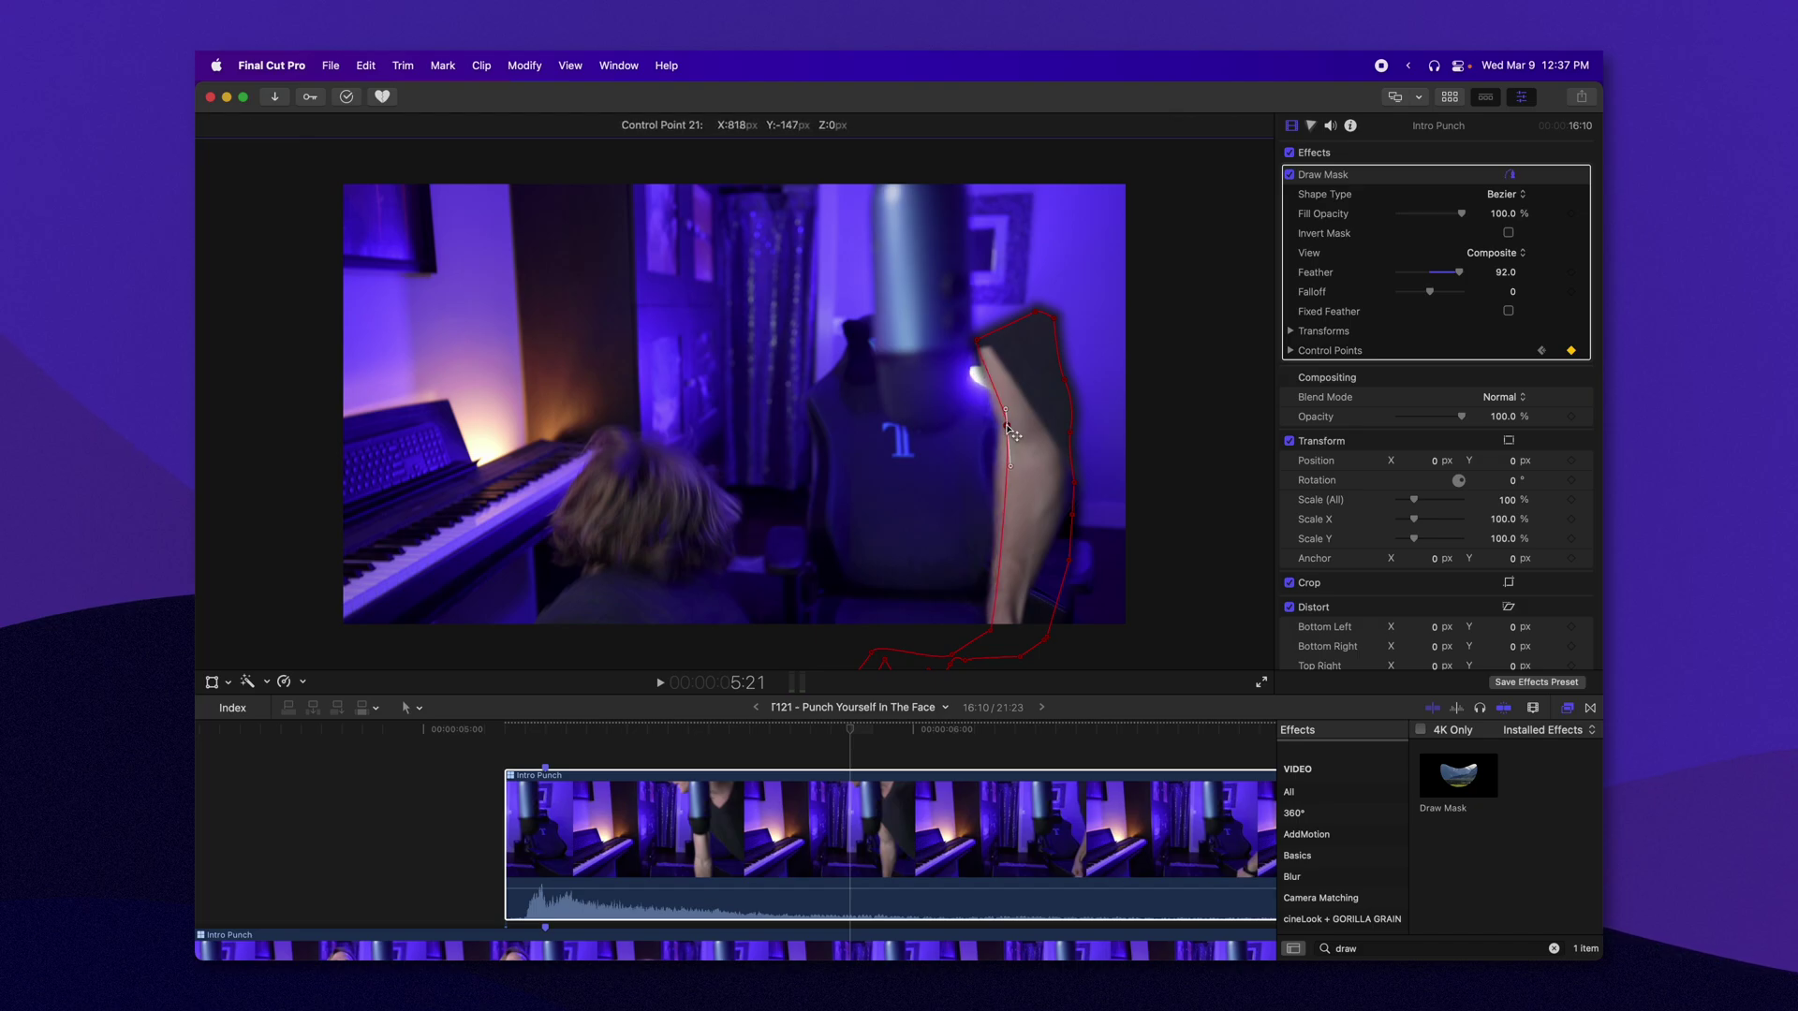
pyautogui.press('Right')
pyautogui.press('Right')
pyautogui.press('Right')
pyautogui.press('Right')
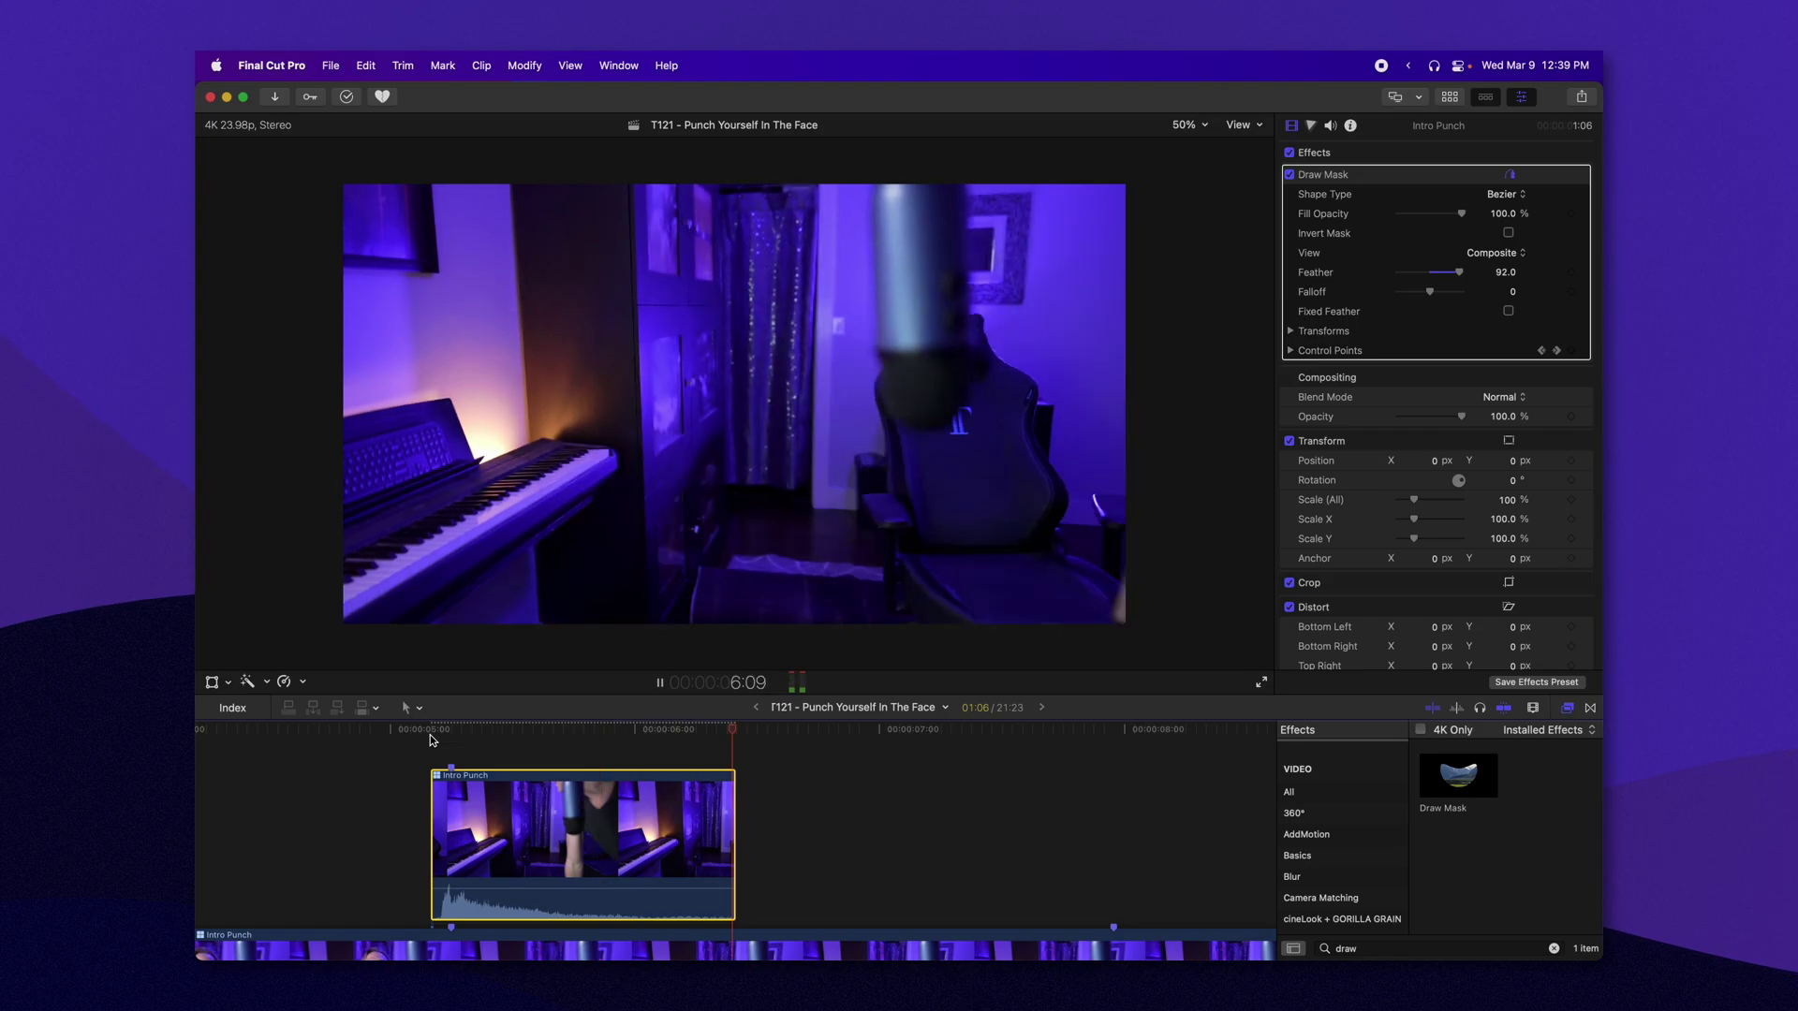
# - Duplicate the masked clip onto a layer above with its own Draw Mask
pyautogui.press('space')
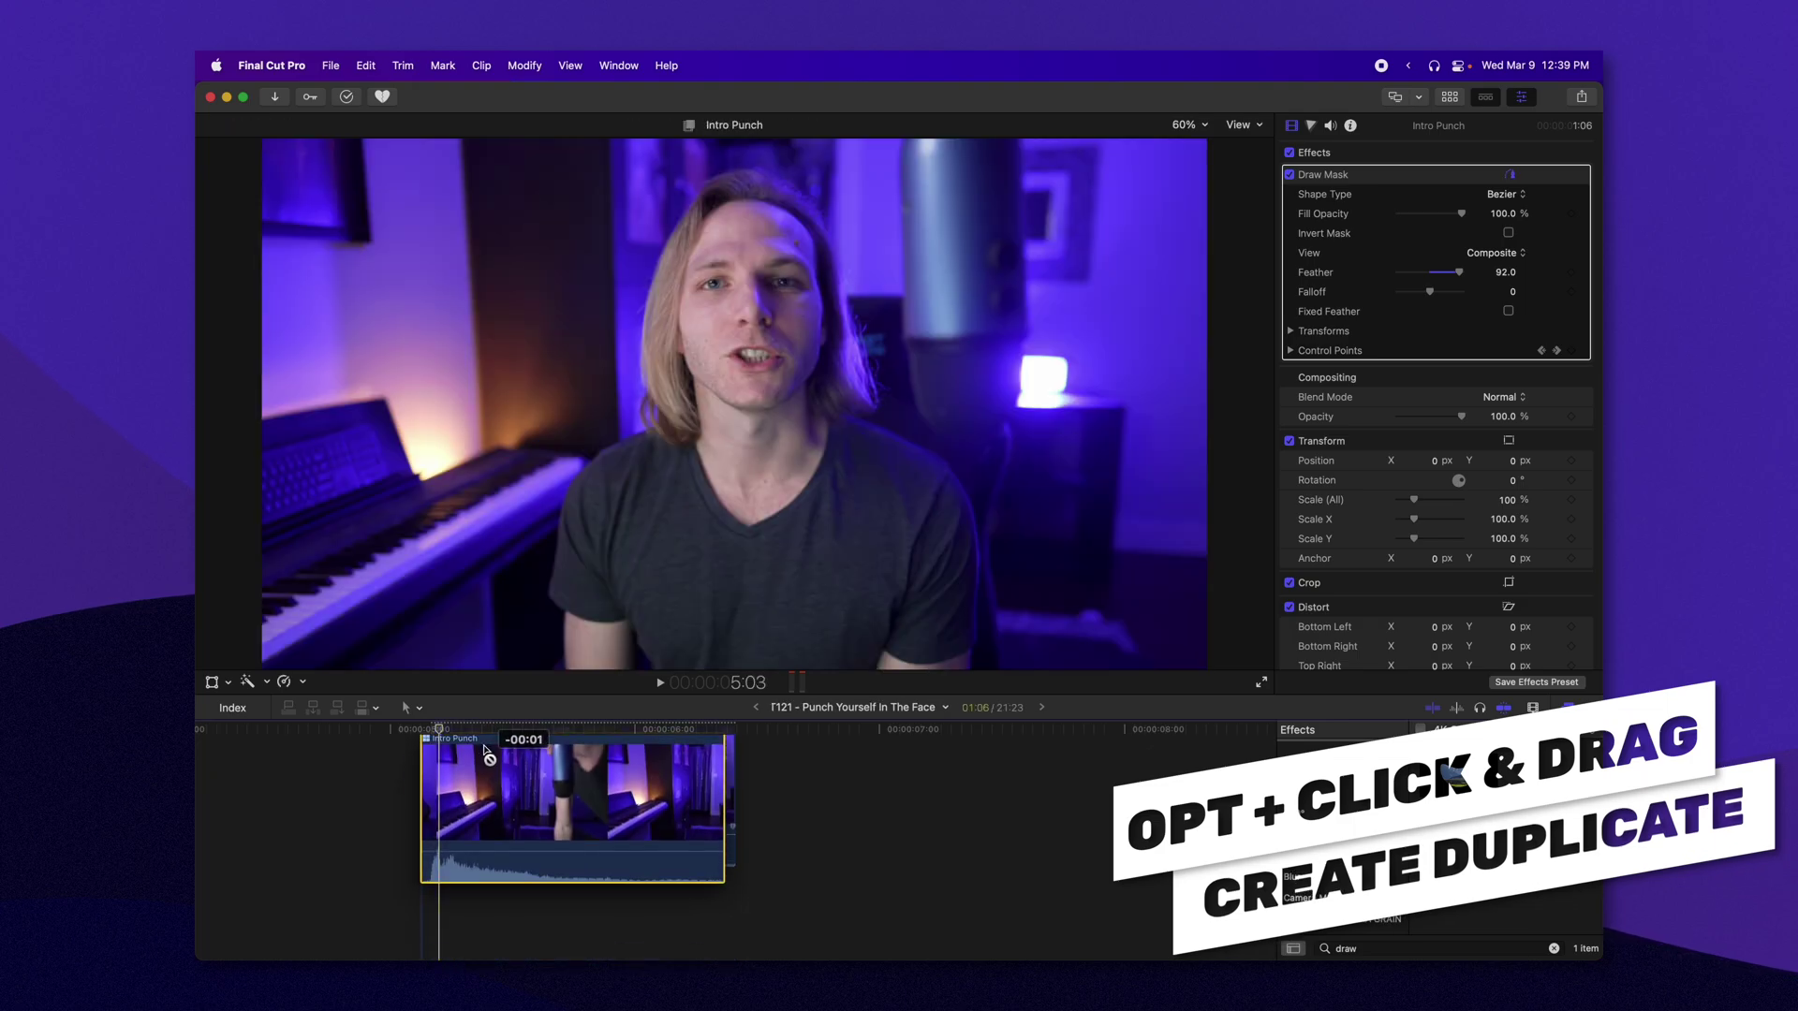
pyautogui.moveTo(491, 749); pyautogui.dragTo(481, 822)
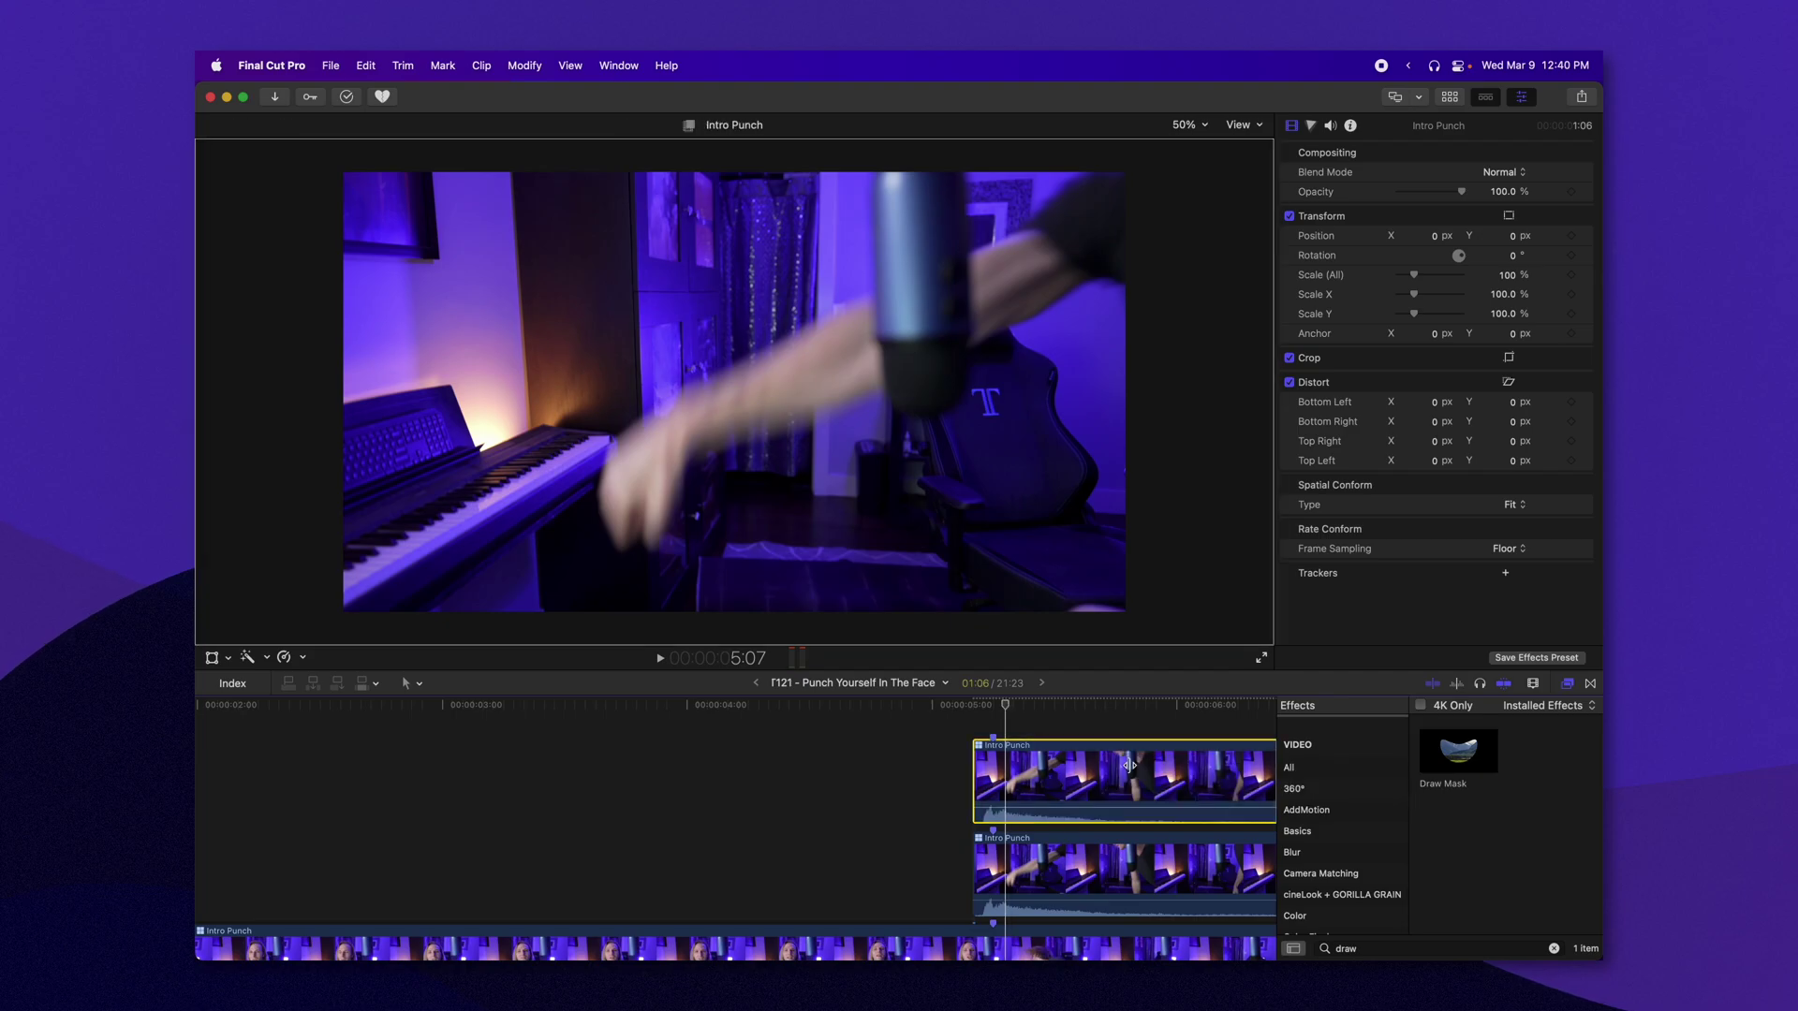
pyautogui.moveTo(1129, 766); pyautogui.dragTo(1130, 766)
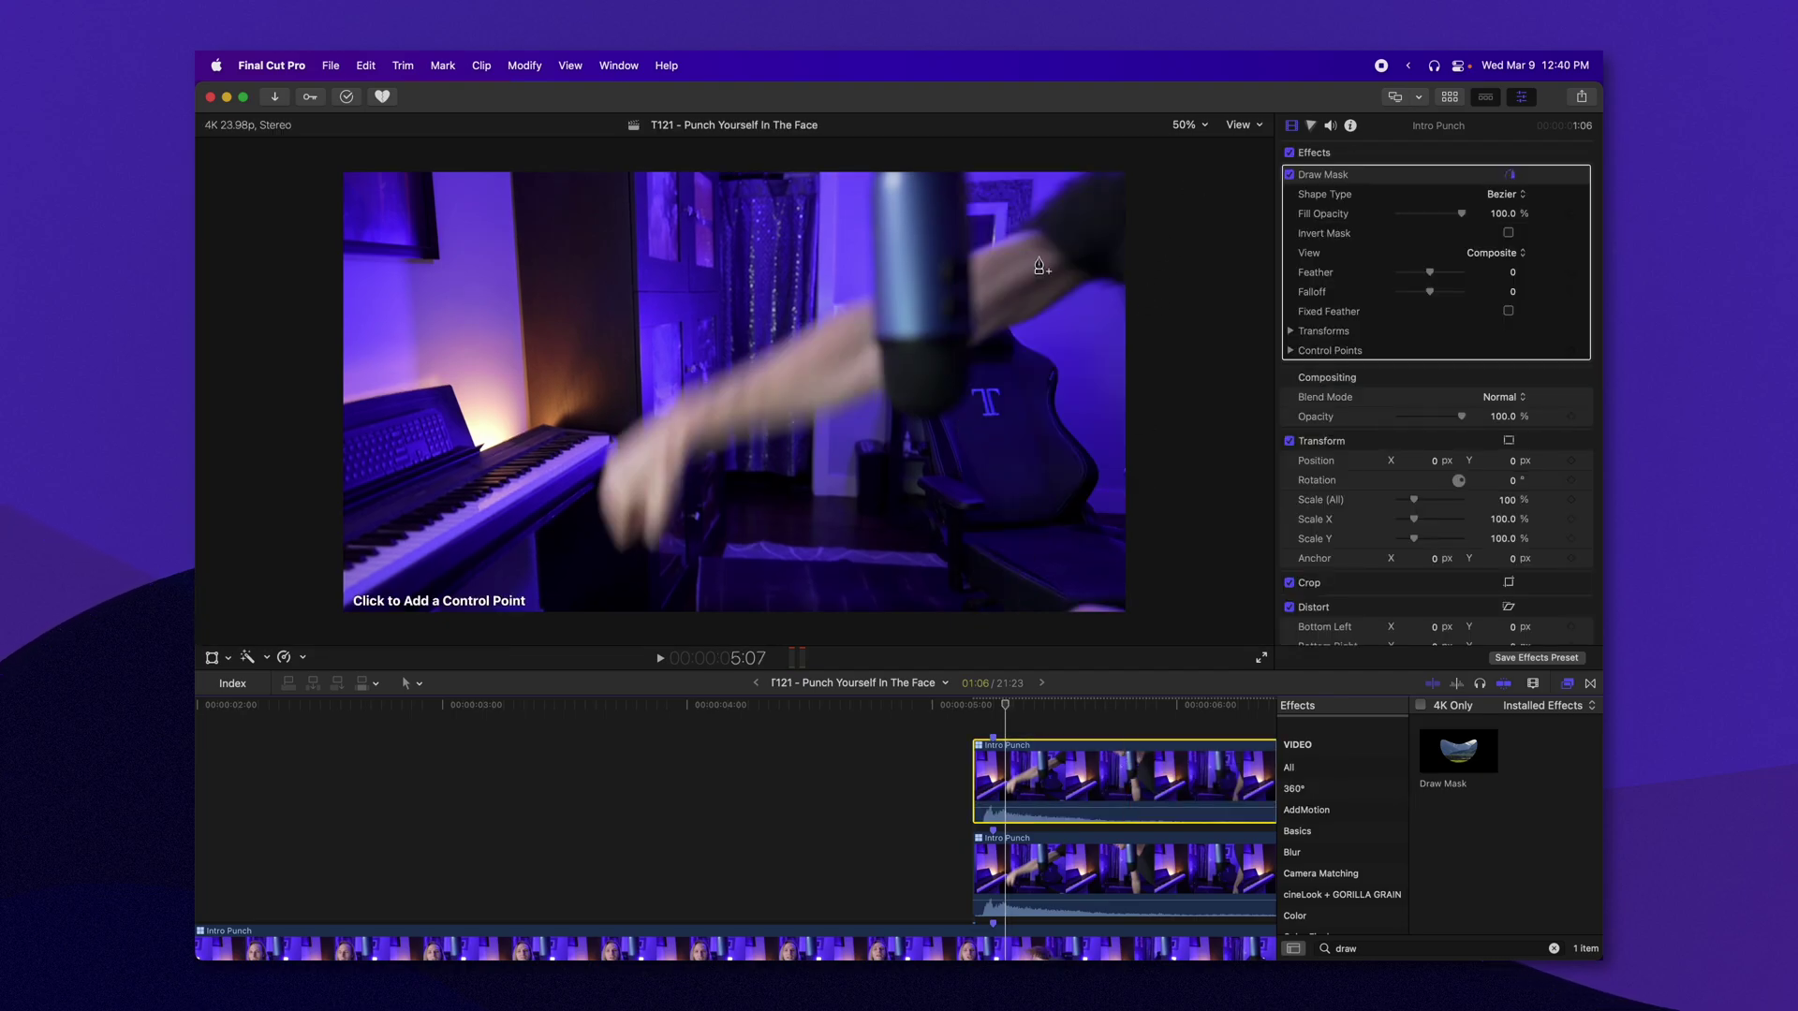
# - Start a new mask on the frame where the torso leans in
pyautogui.hscroll(5, 1018, 724)
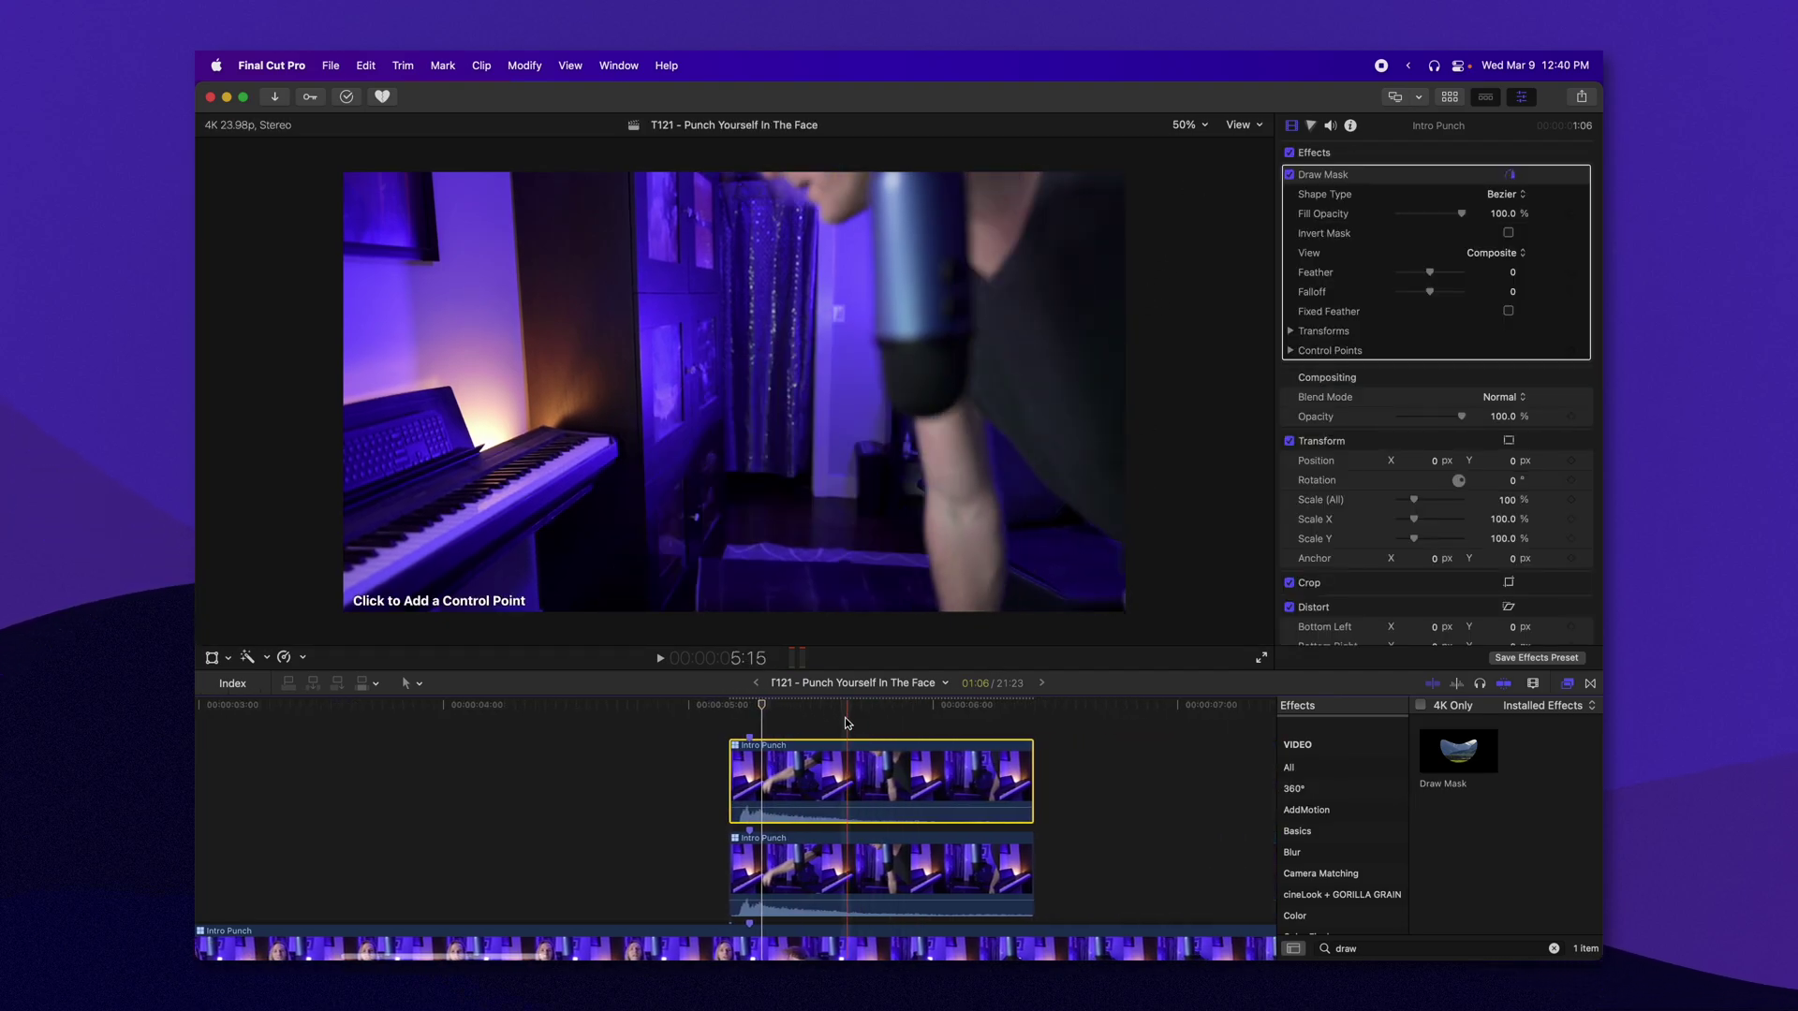
pyautogui.moveTo(775, 702)
pyautogui.mouseDown()
pyautogui.moveTo(869, 704)
pyautogui.moveTo(805, 685)
pyautogui.mouseUp()
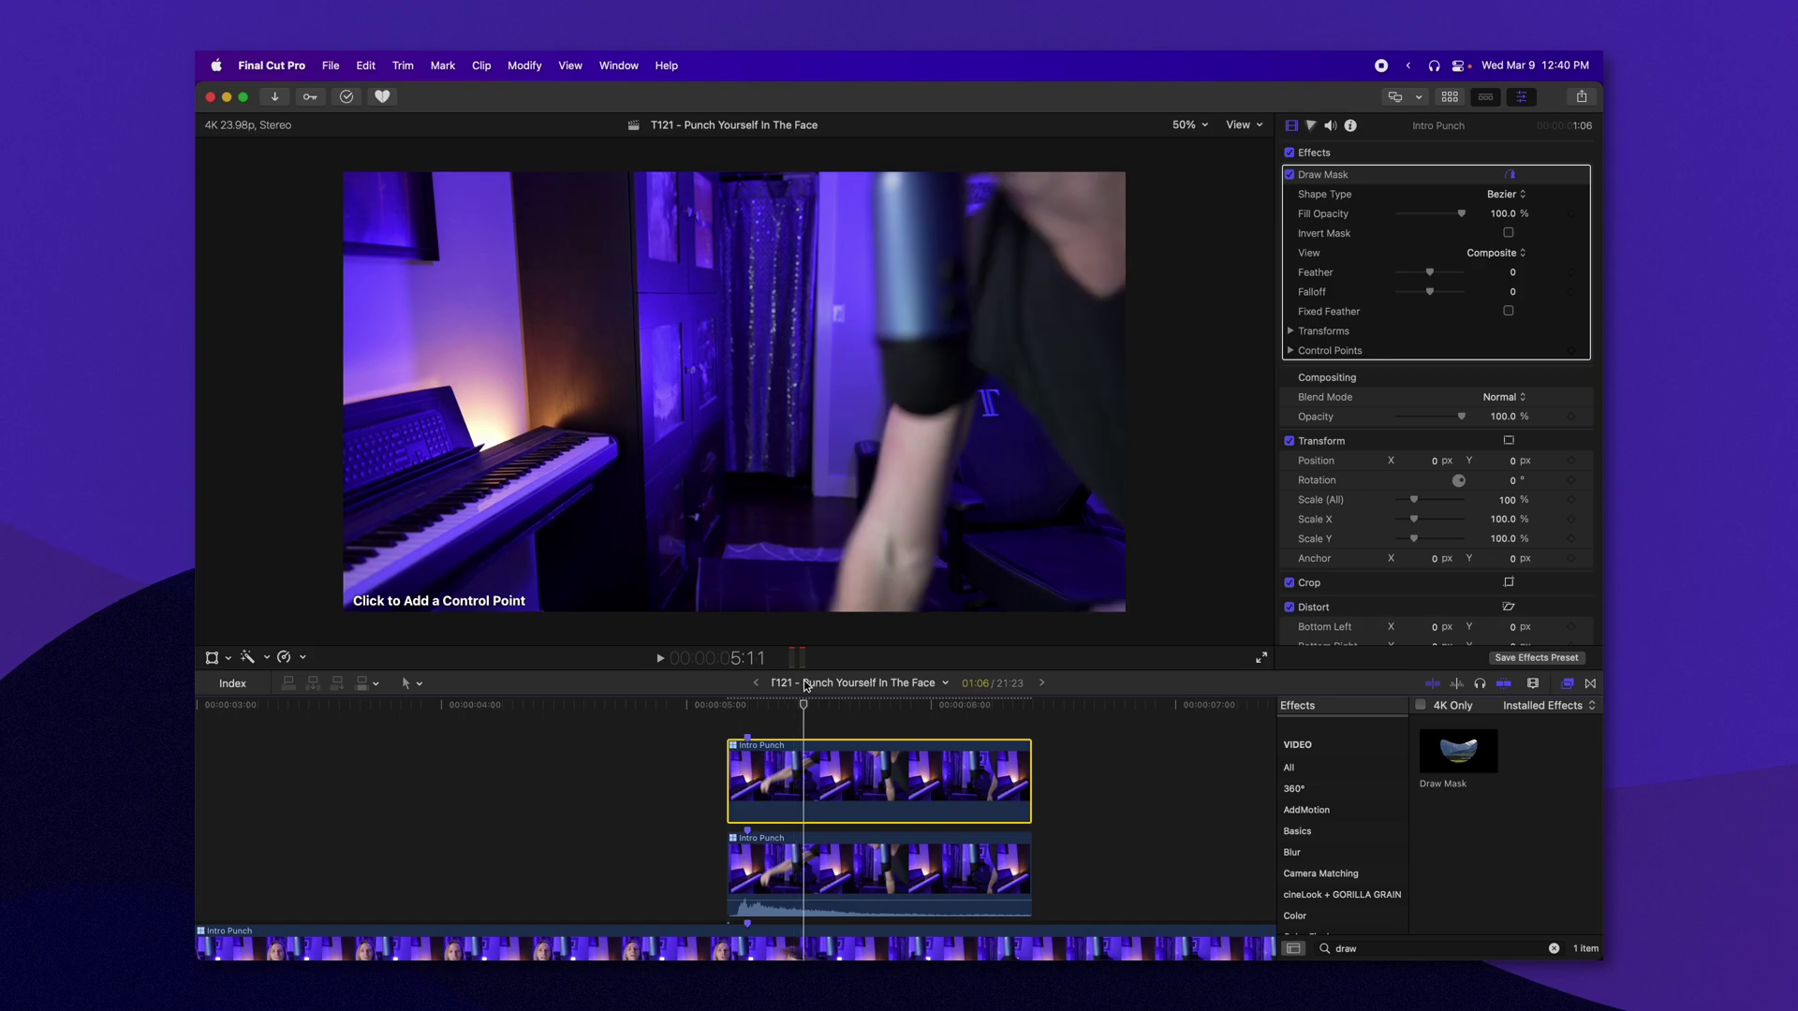
pyautogui.click(1001, 171)
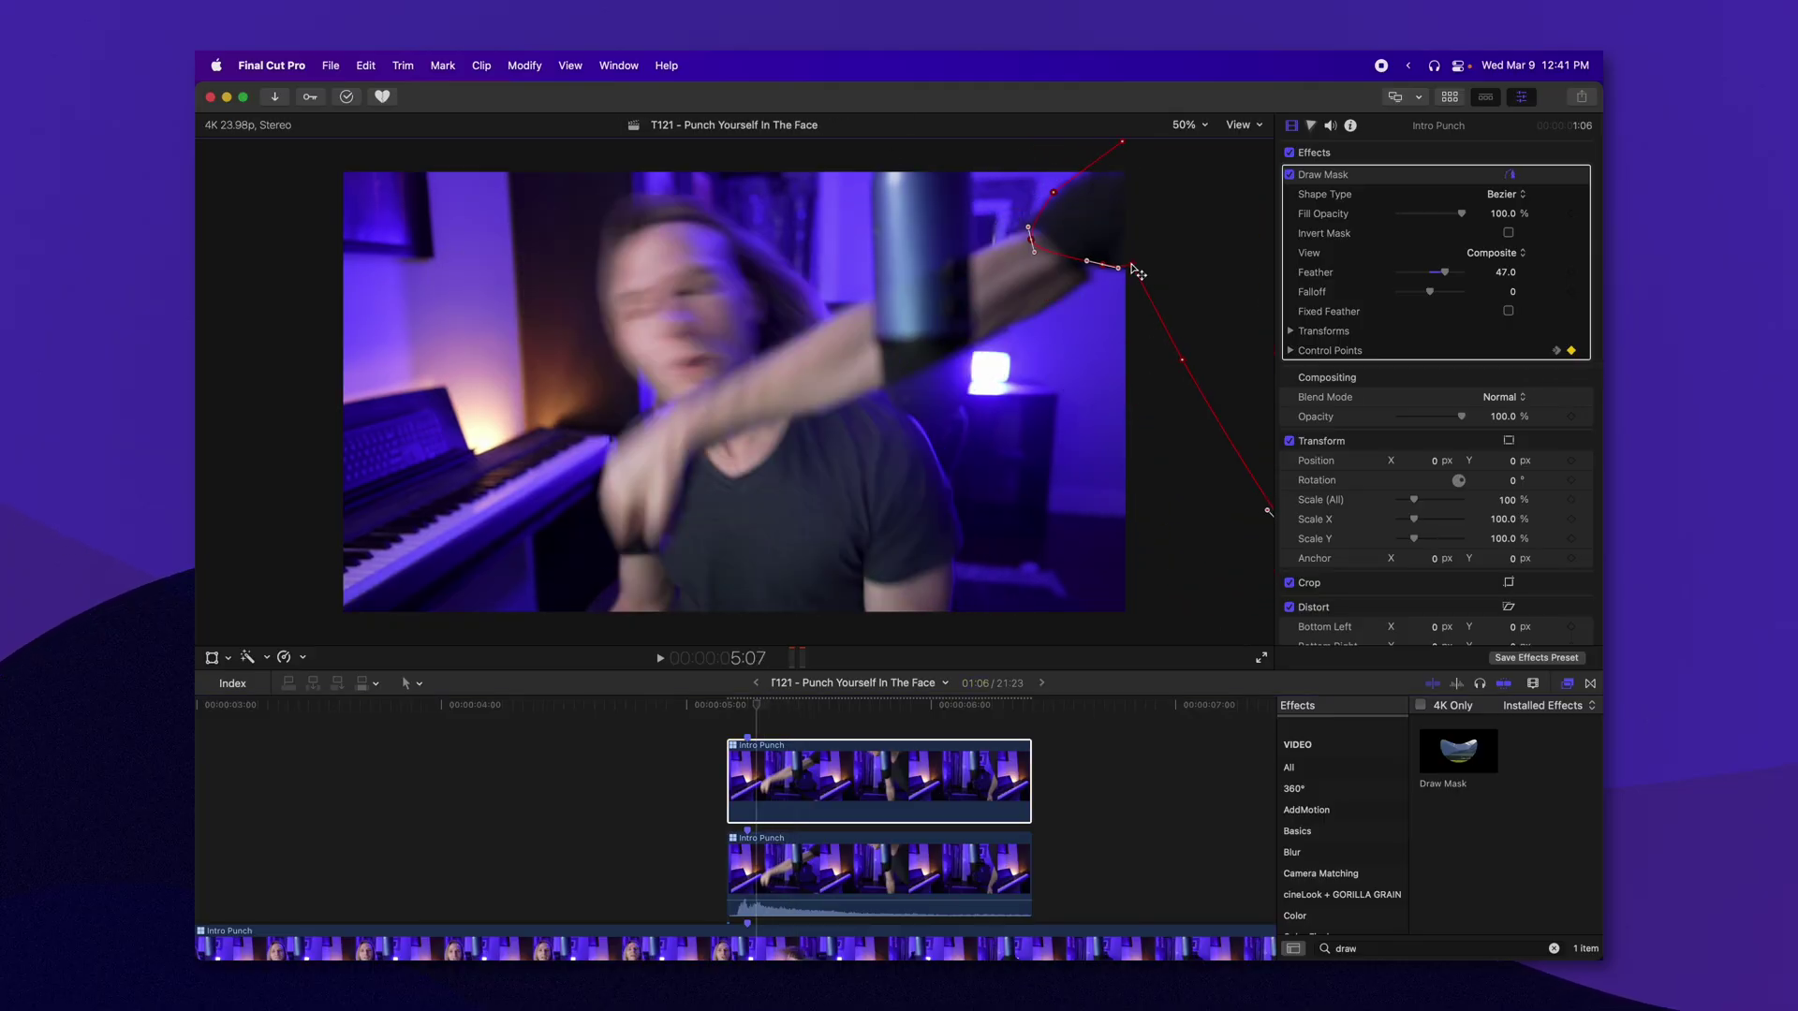
pyautogui.press('Right')
pyautogui.press('Right')
pyautogui.press('Right')
pyautogui.press('Right')
pyautogui.press('Right')
pyautogui.press('Right')
pyautogui.press('Right')
pyautogui.press('Right')
pyautogui.press('Right')
pyautogui.press('Right')
pyautogui.press('Right')
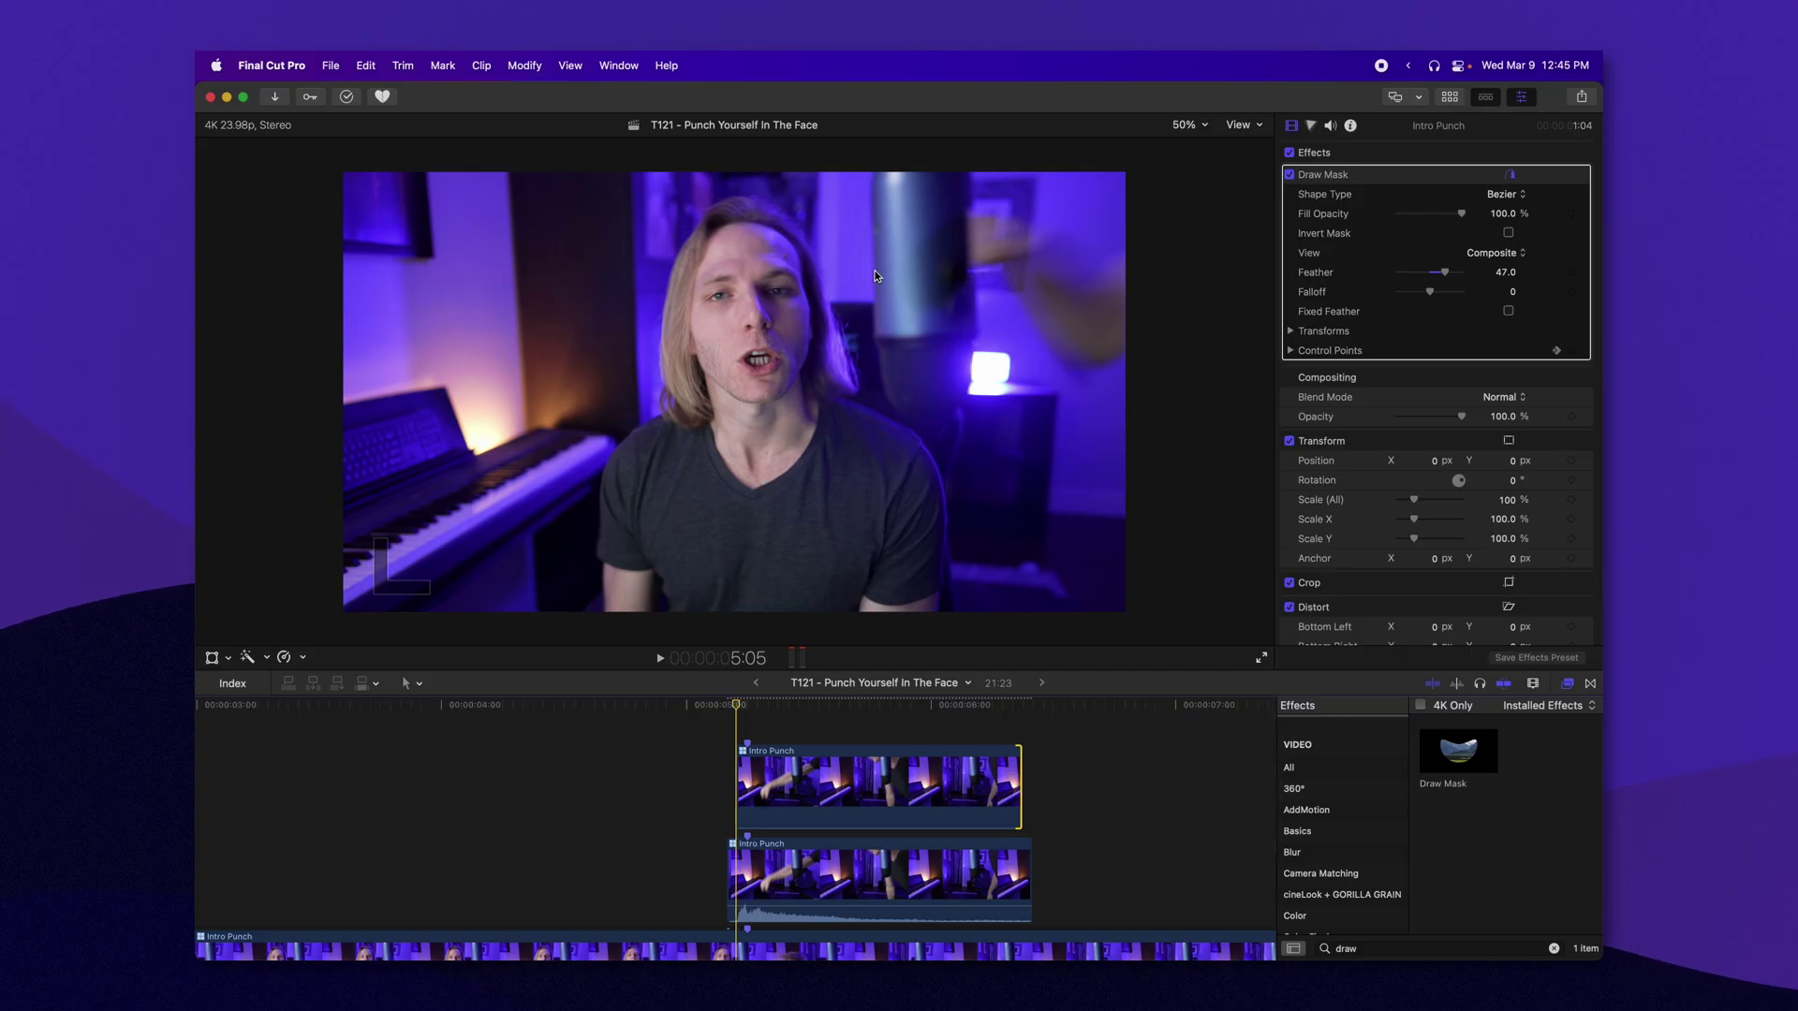
# - Step forward frame by frame, adding a mask-shape keyframe at 2:59:18
pyautogui.press('Right')
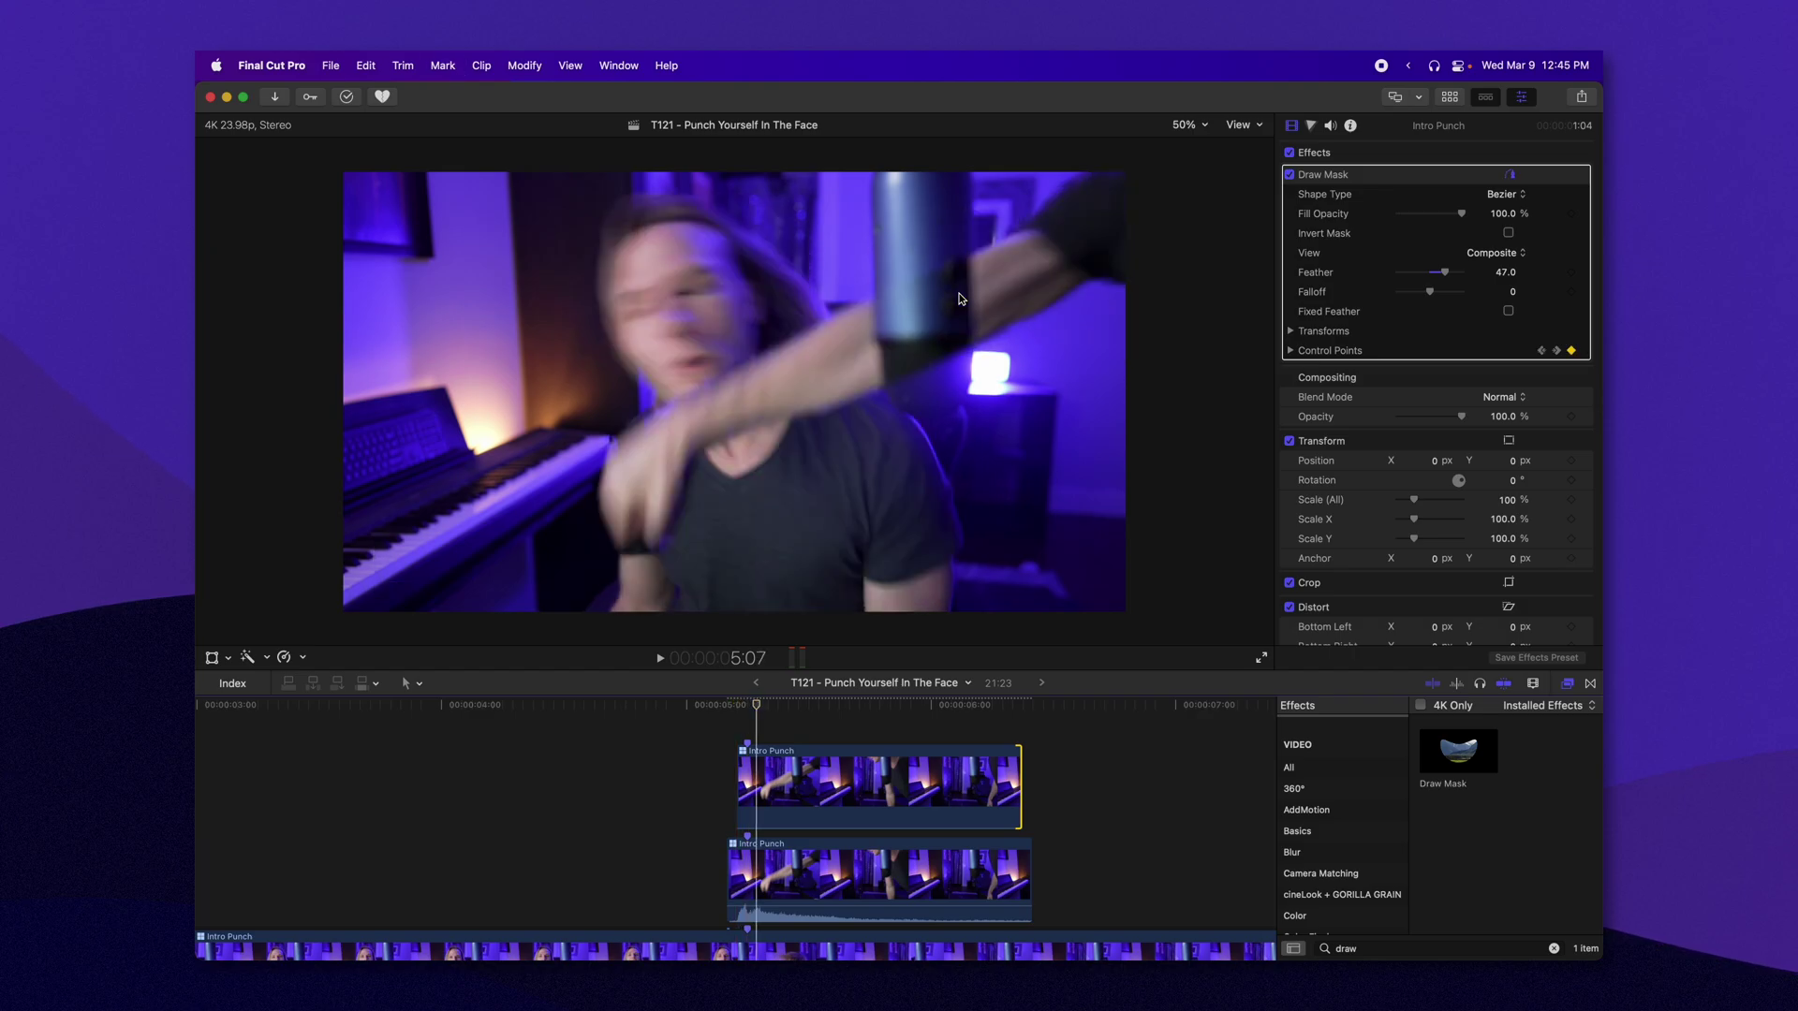
pyautogui.press('Right')
pyautogui.press('Right')
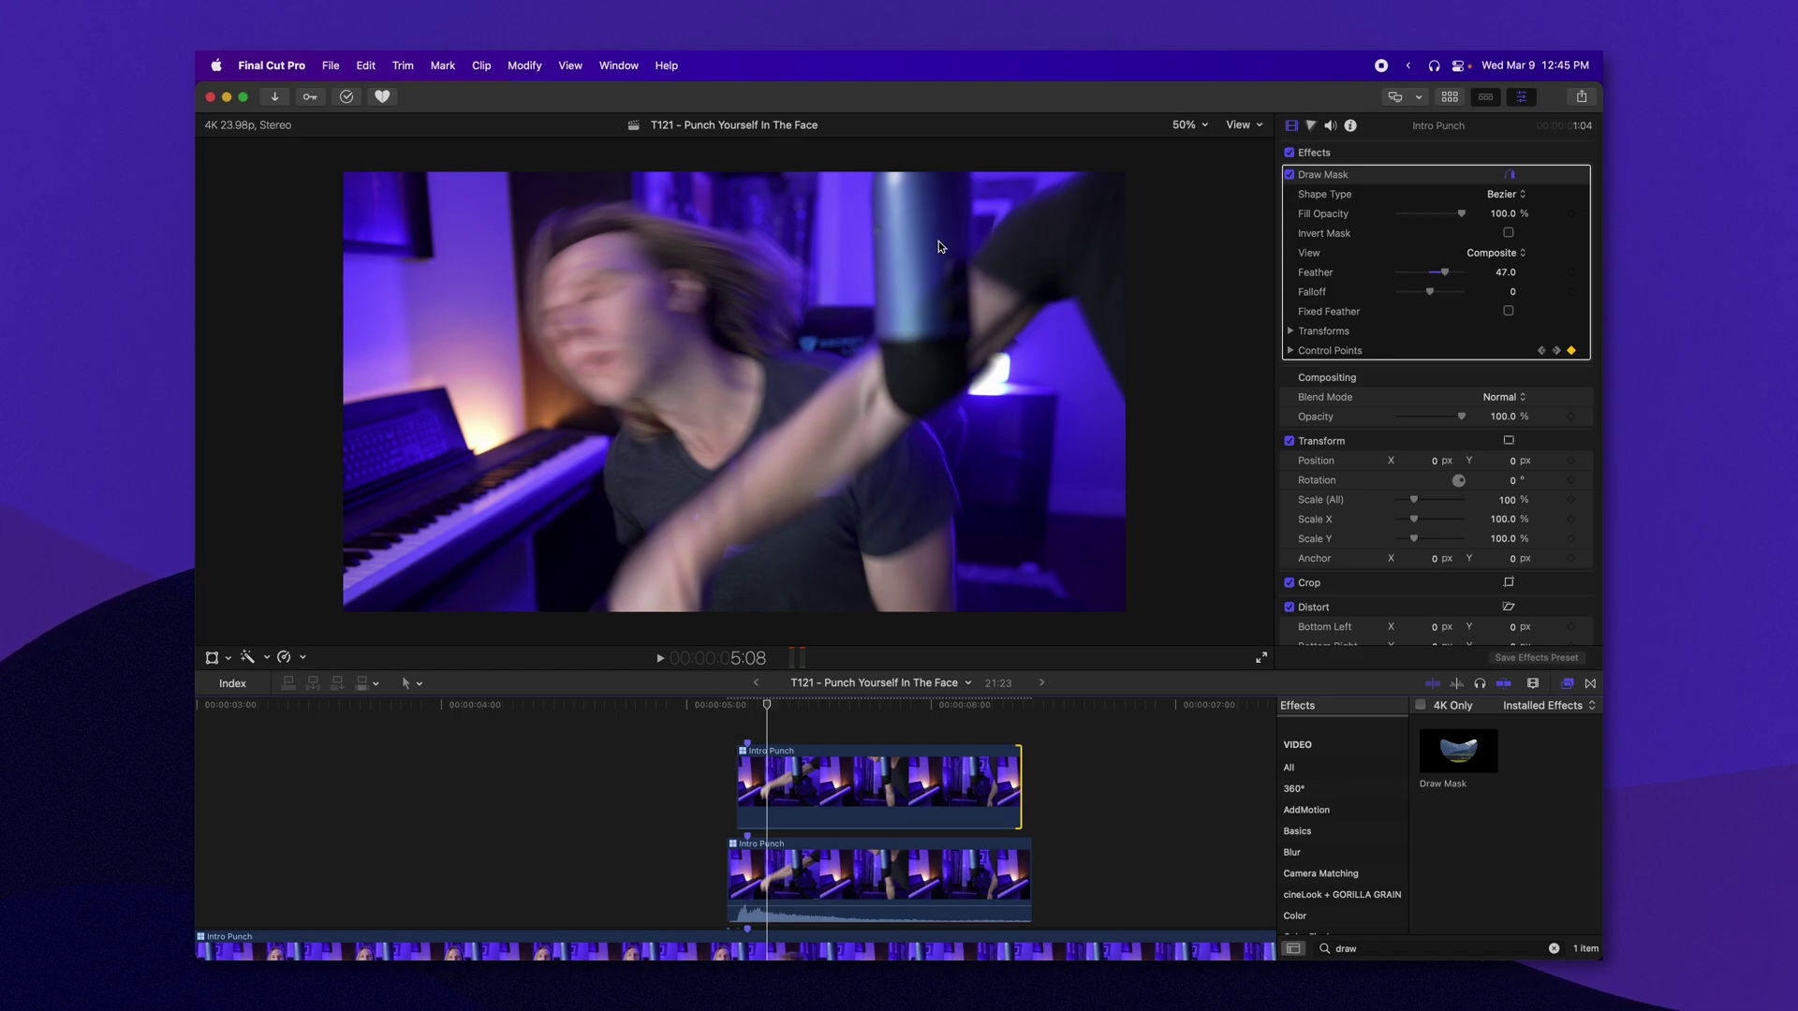
pyautogui.scroll(-2, 778, 811)
pyautogui.scroll(2, 777, 811)
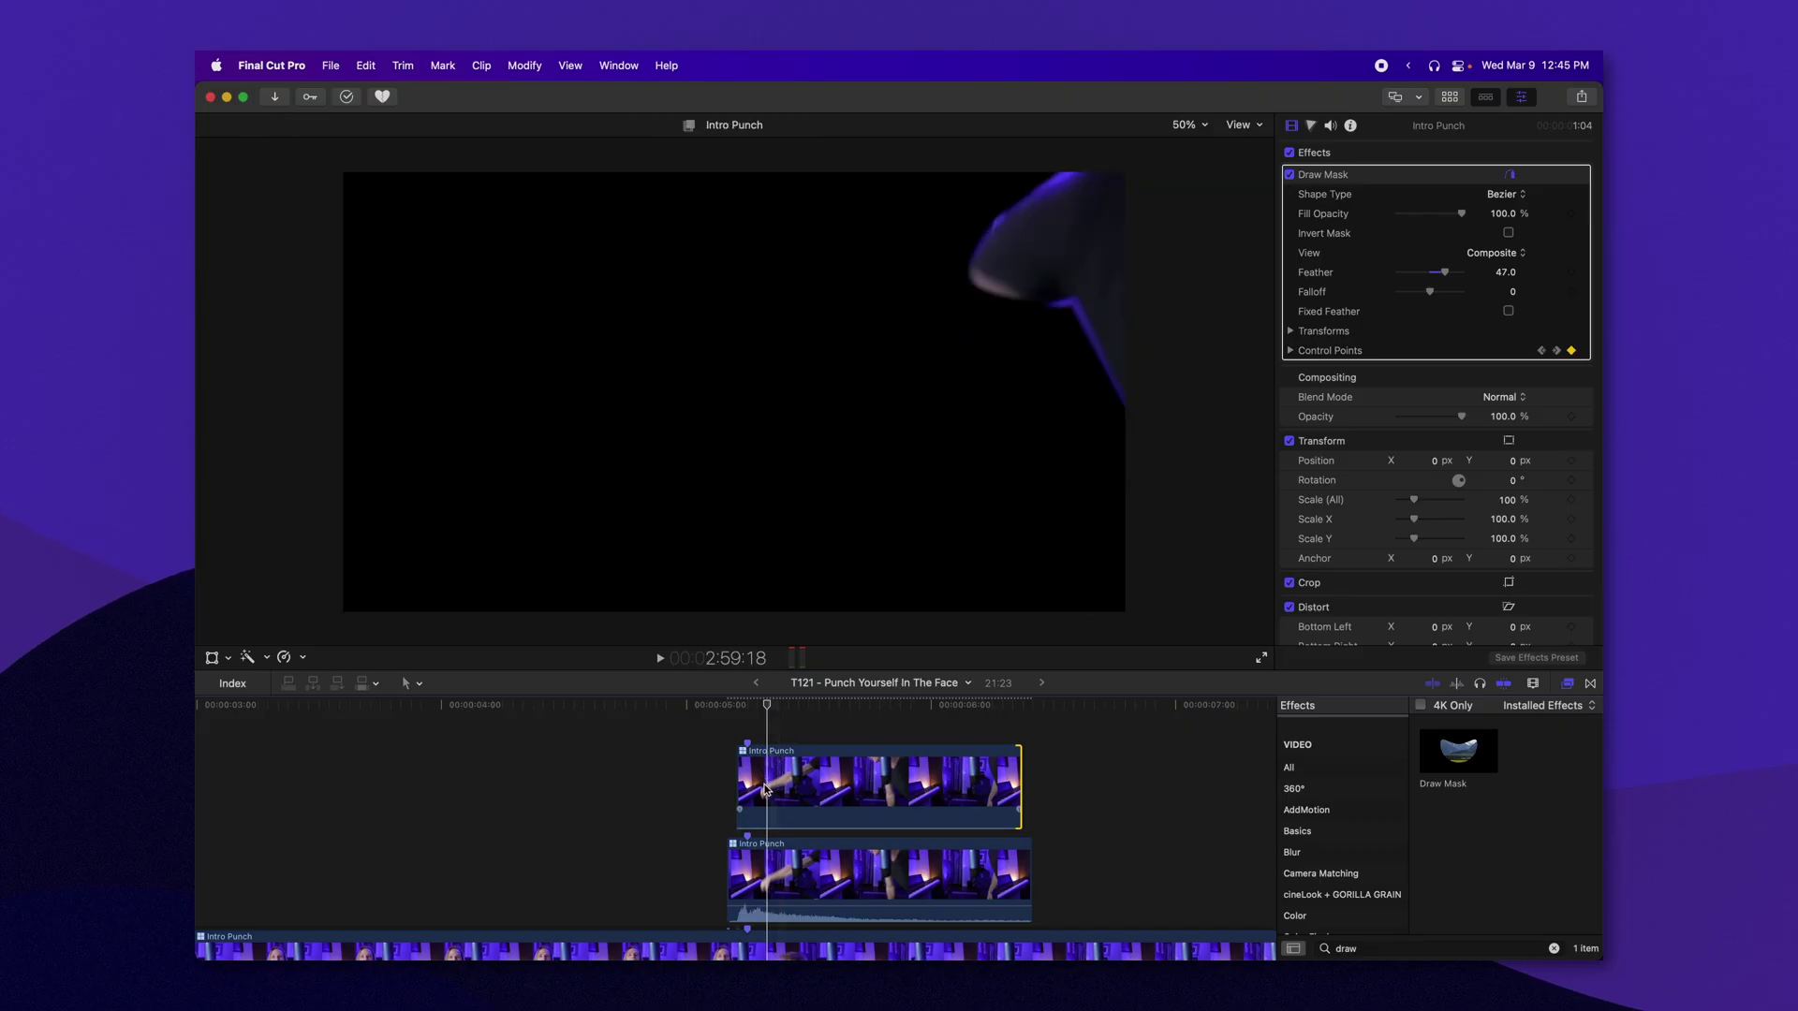
# - Duplicate the masked clip to a new top layer, reset its mask, and outline the microphone
pyautogui.moveTo(766, 789); pyautogui.dragTo(729, 786)
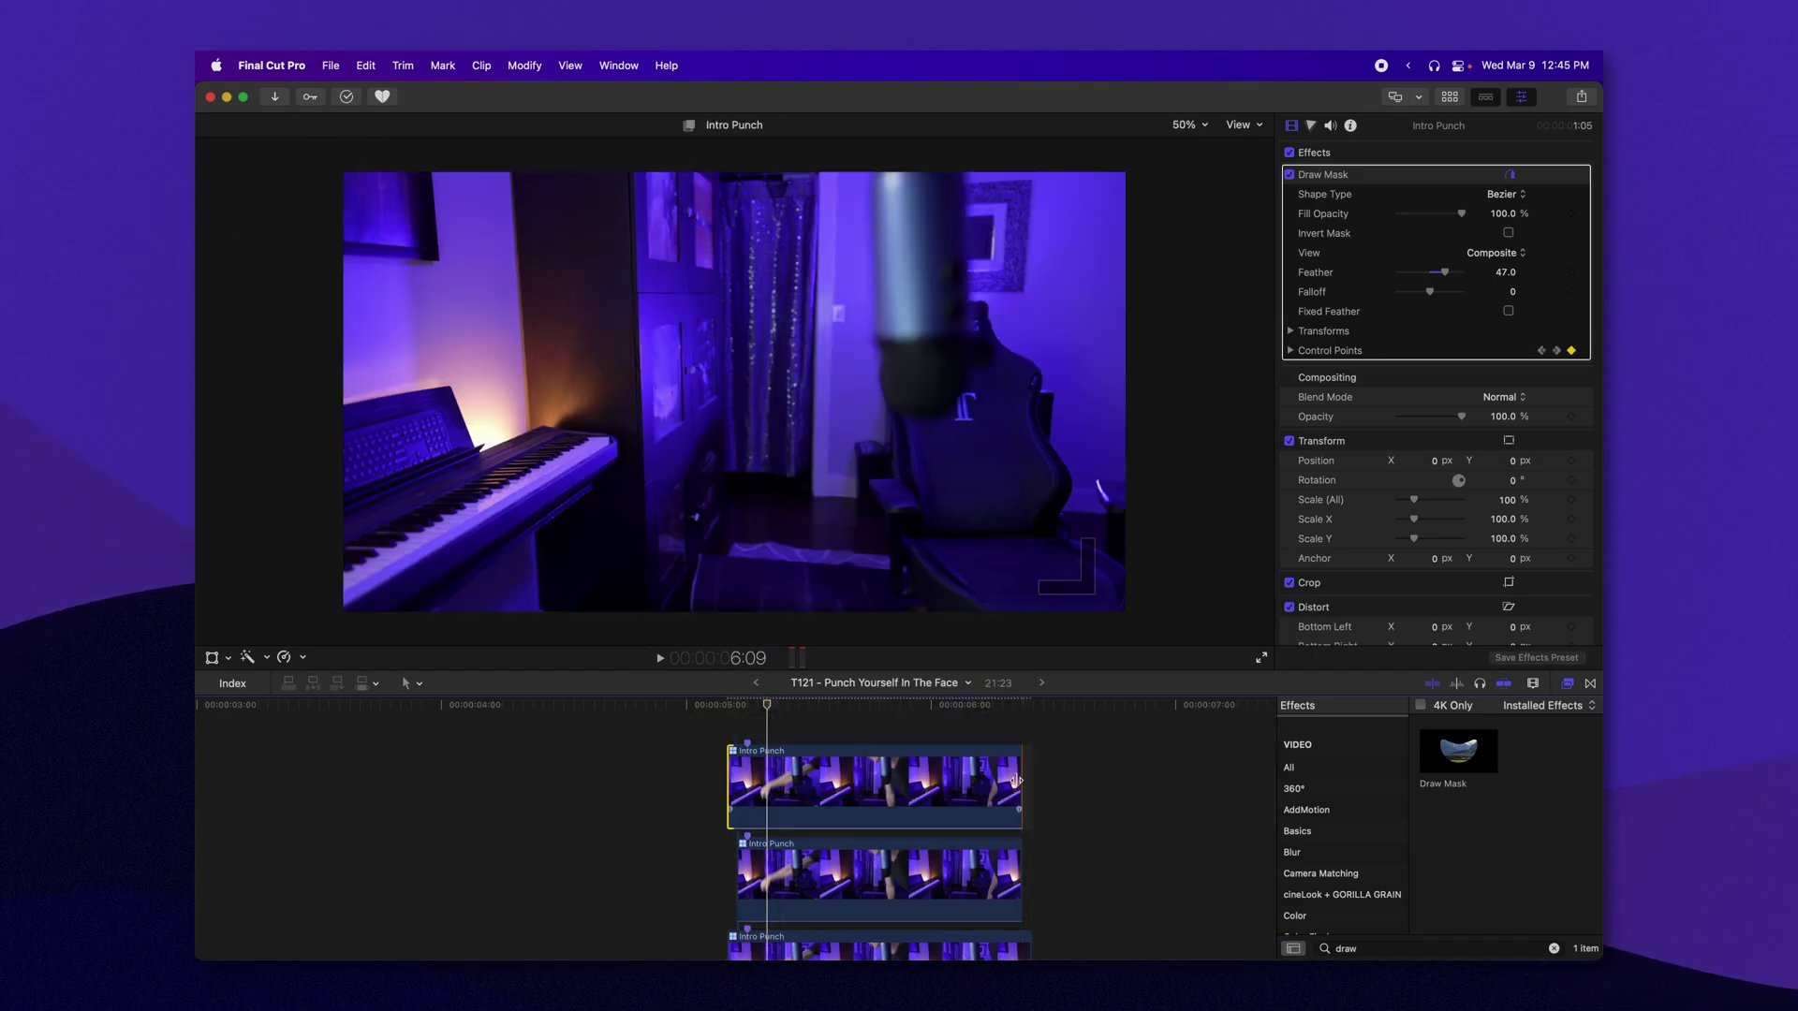
pyautogui.moveTo(1016, 780); pyautogui.dragTo(1028, 780)
pyautogui.click(1583, 176)
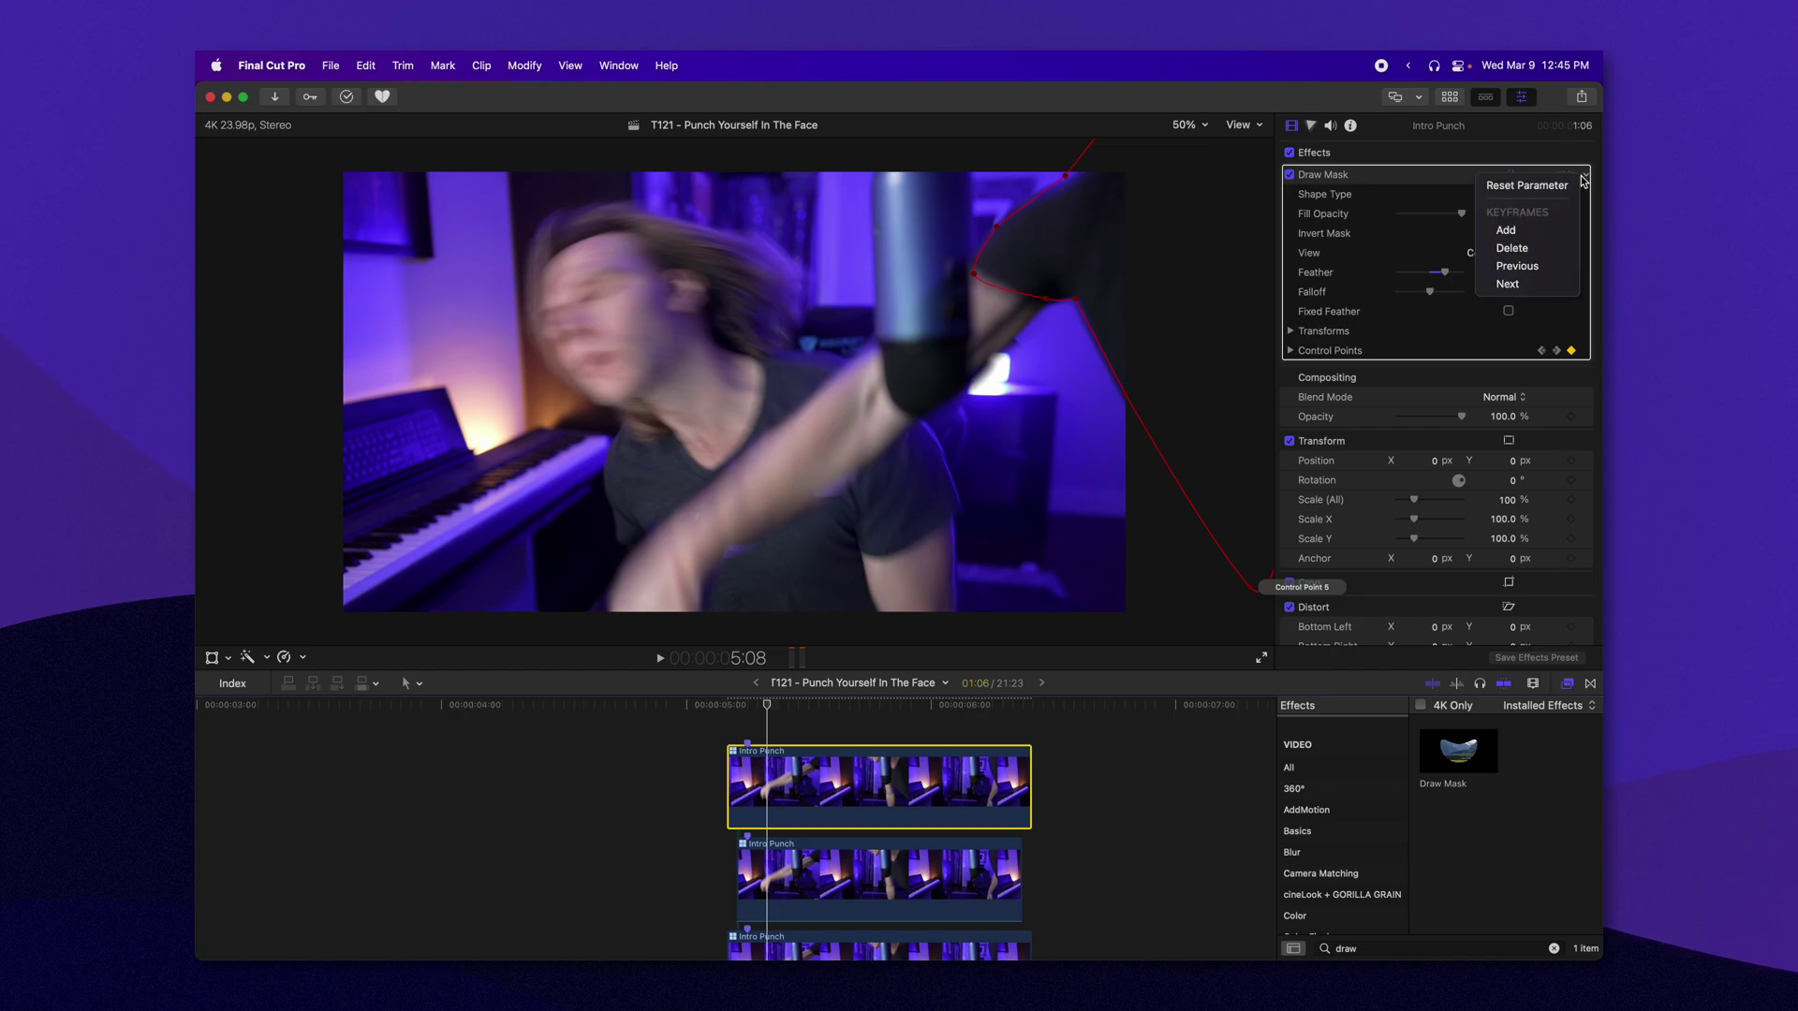
pyautogui.click(1554, 187)
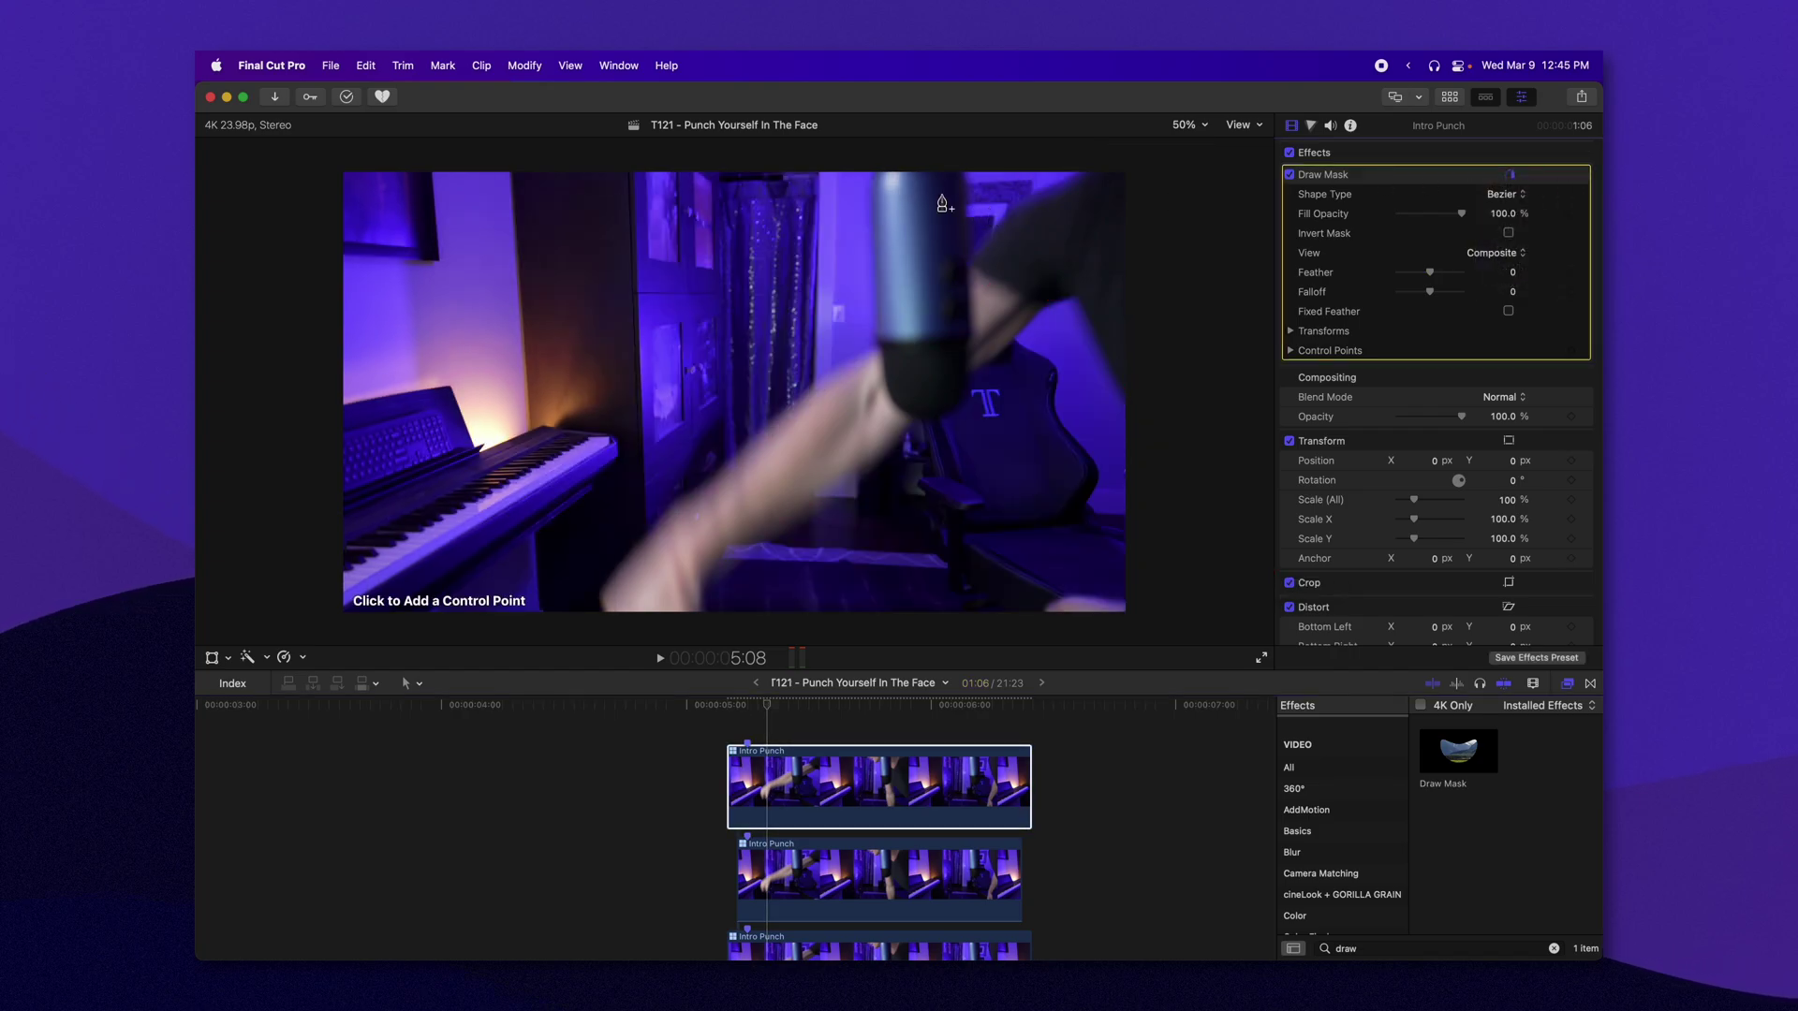
pyautogui.click(874, 170)
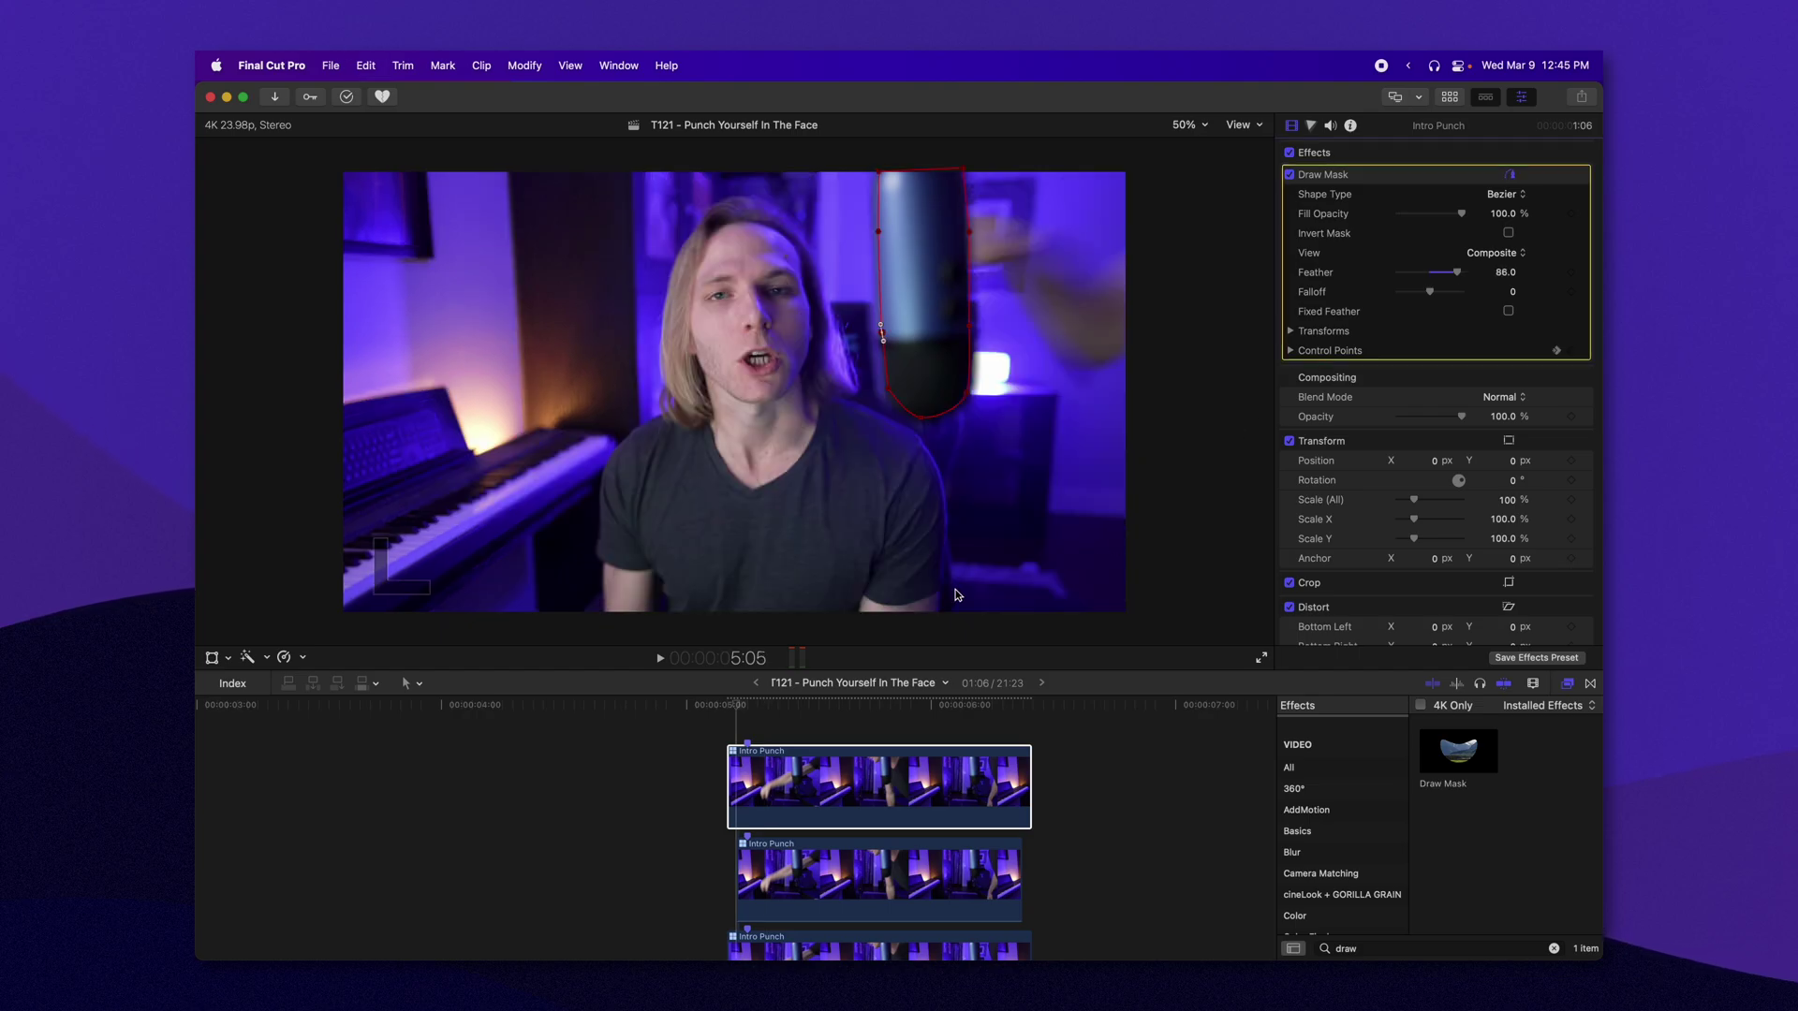
# - Add cross dissolves to both ends of the top clip and shorten the starting fade
pyautogui.press('super+t')
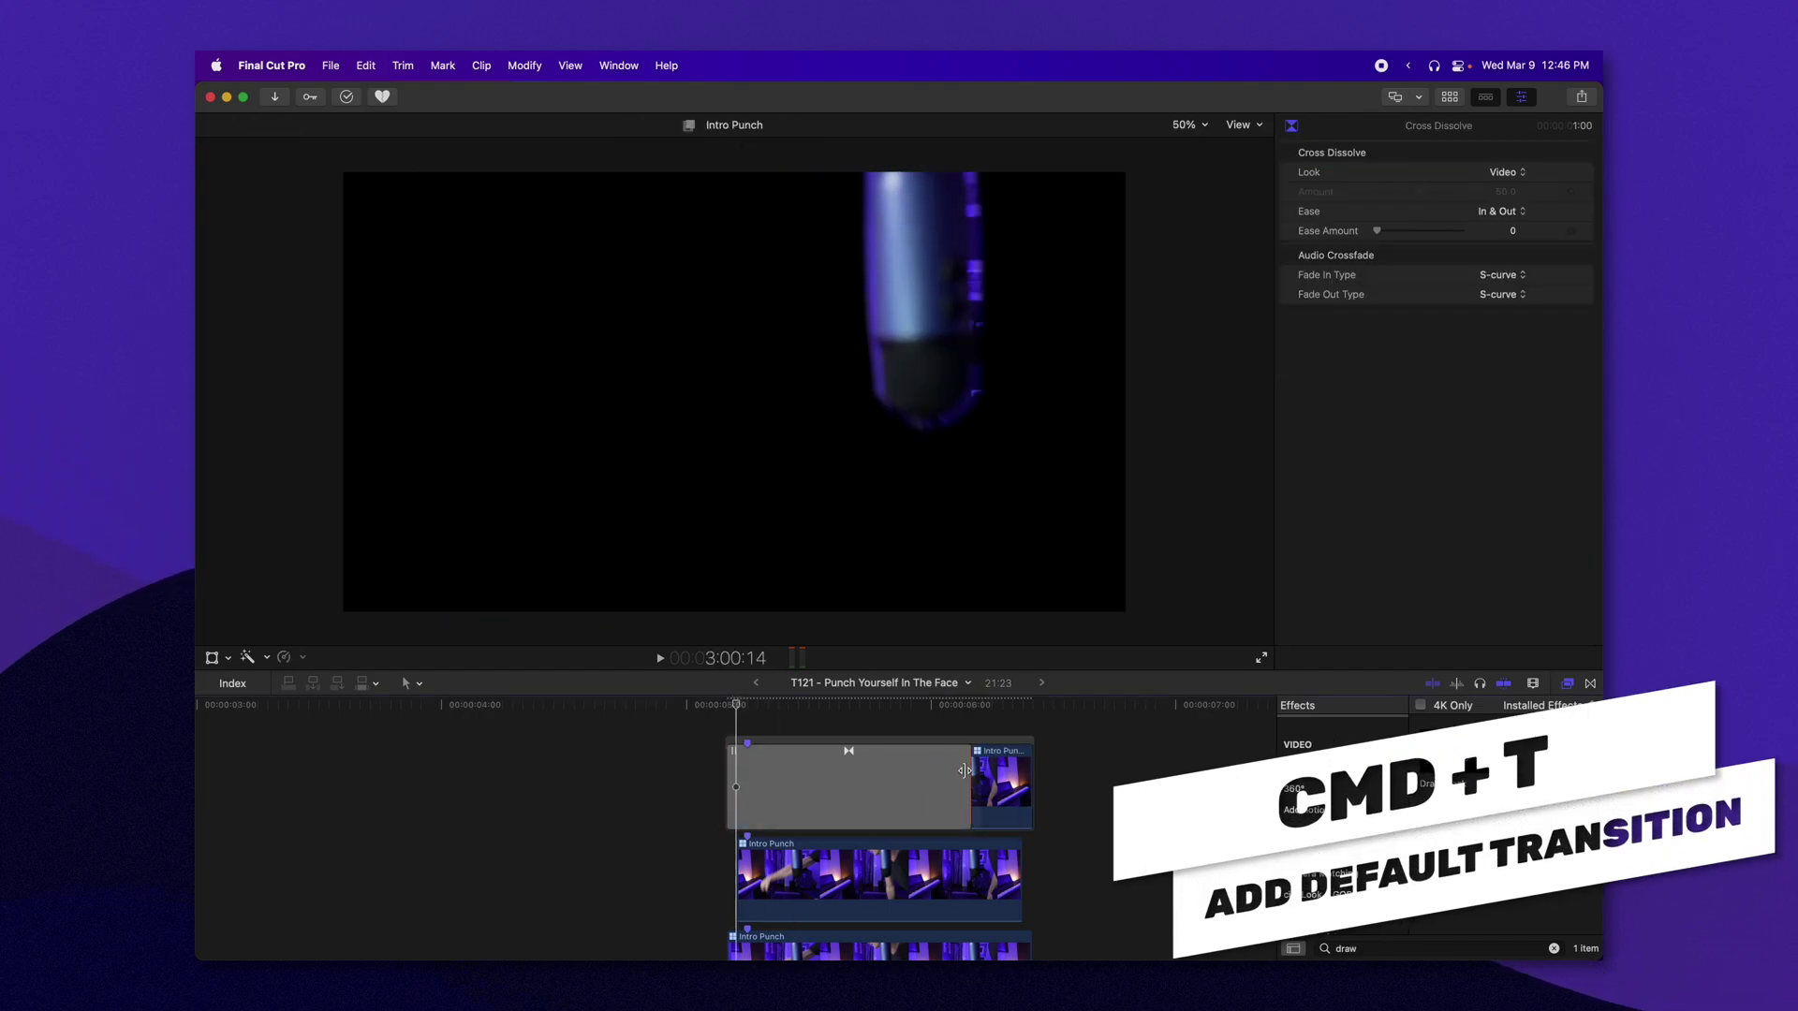
pyautogui.moveTo(941, 763); pyautogui.dragTo(757, 763)
pyautogui.press('space')
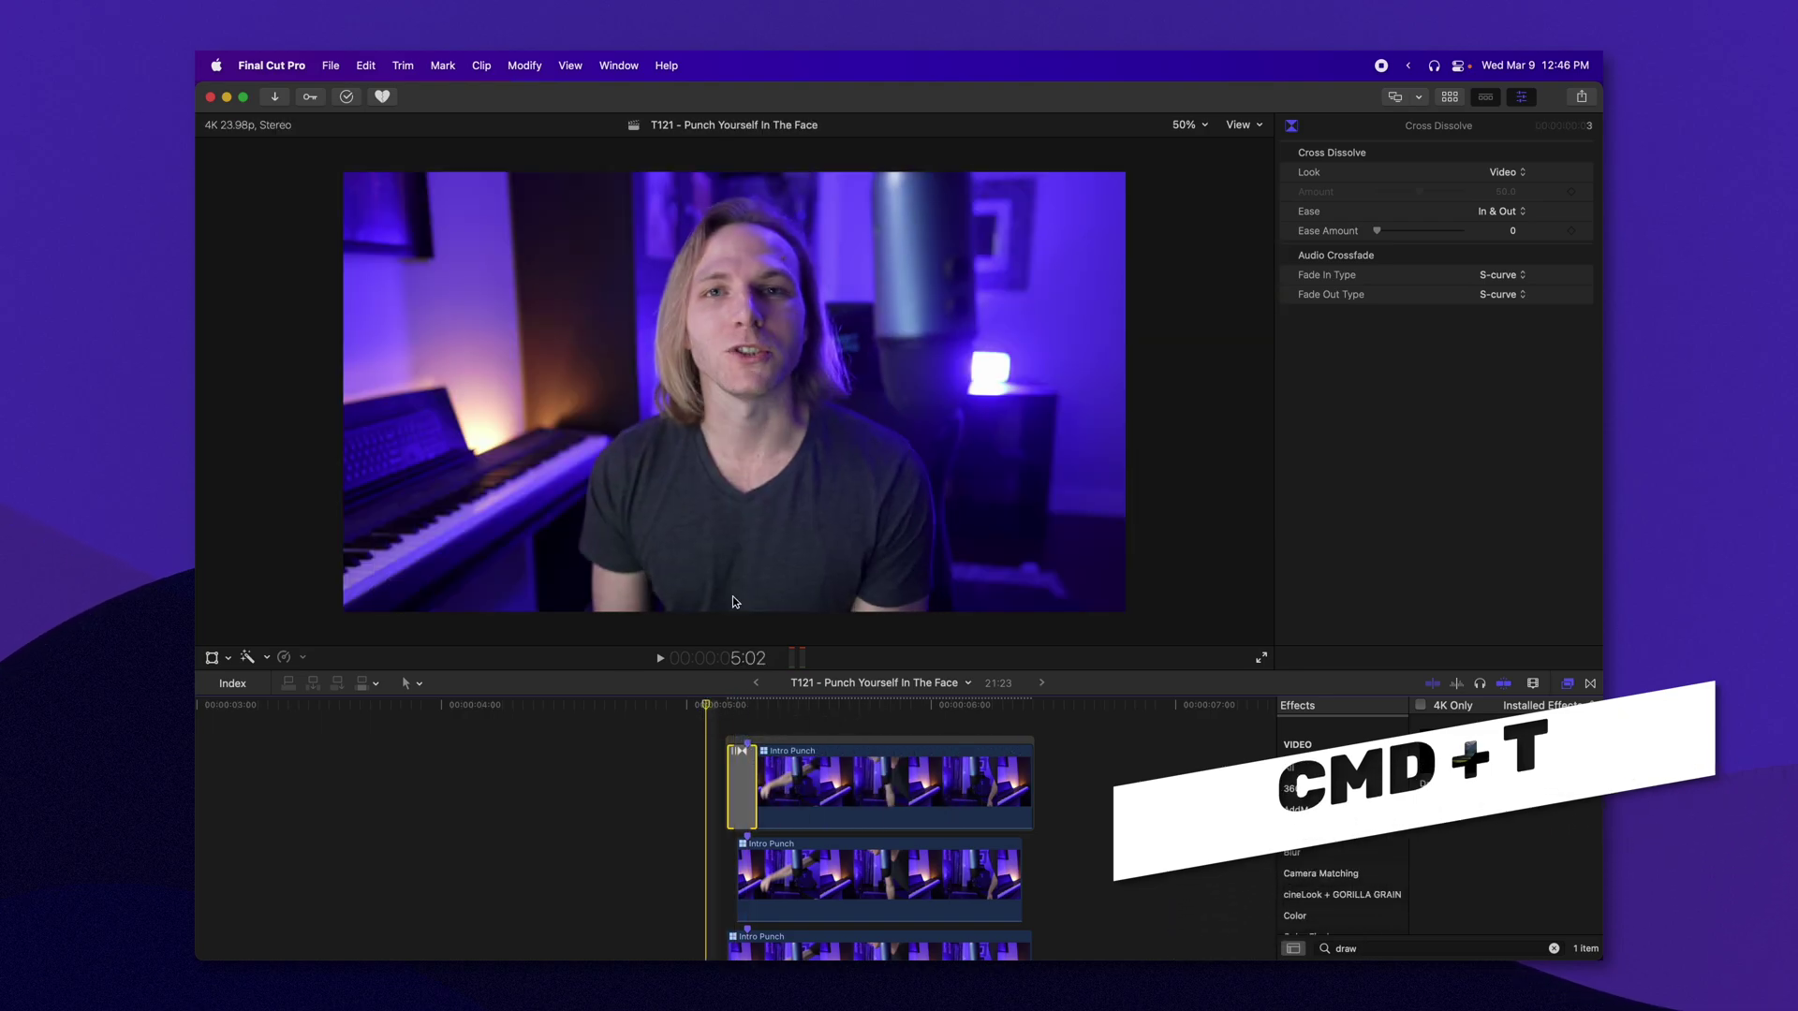
pyautogui.press('space')
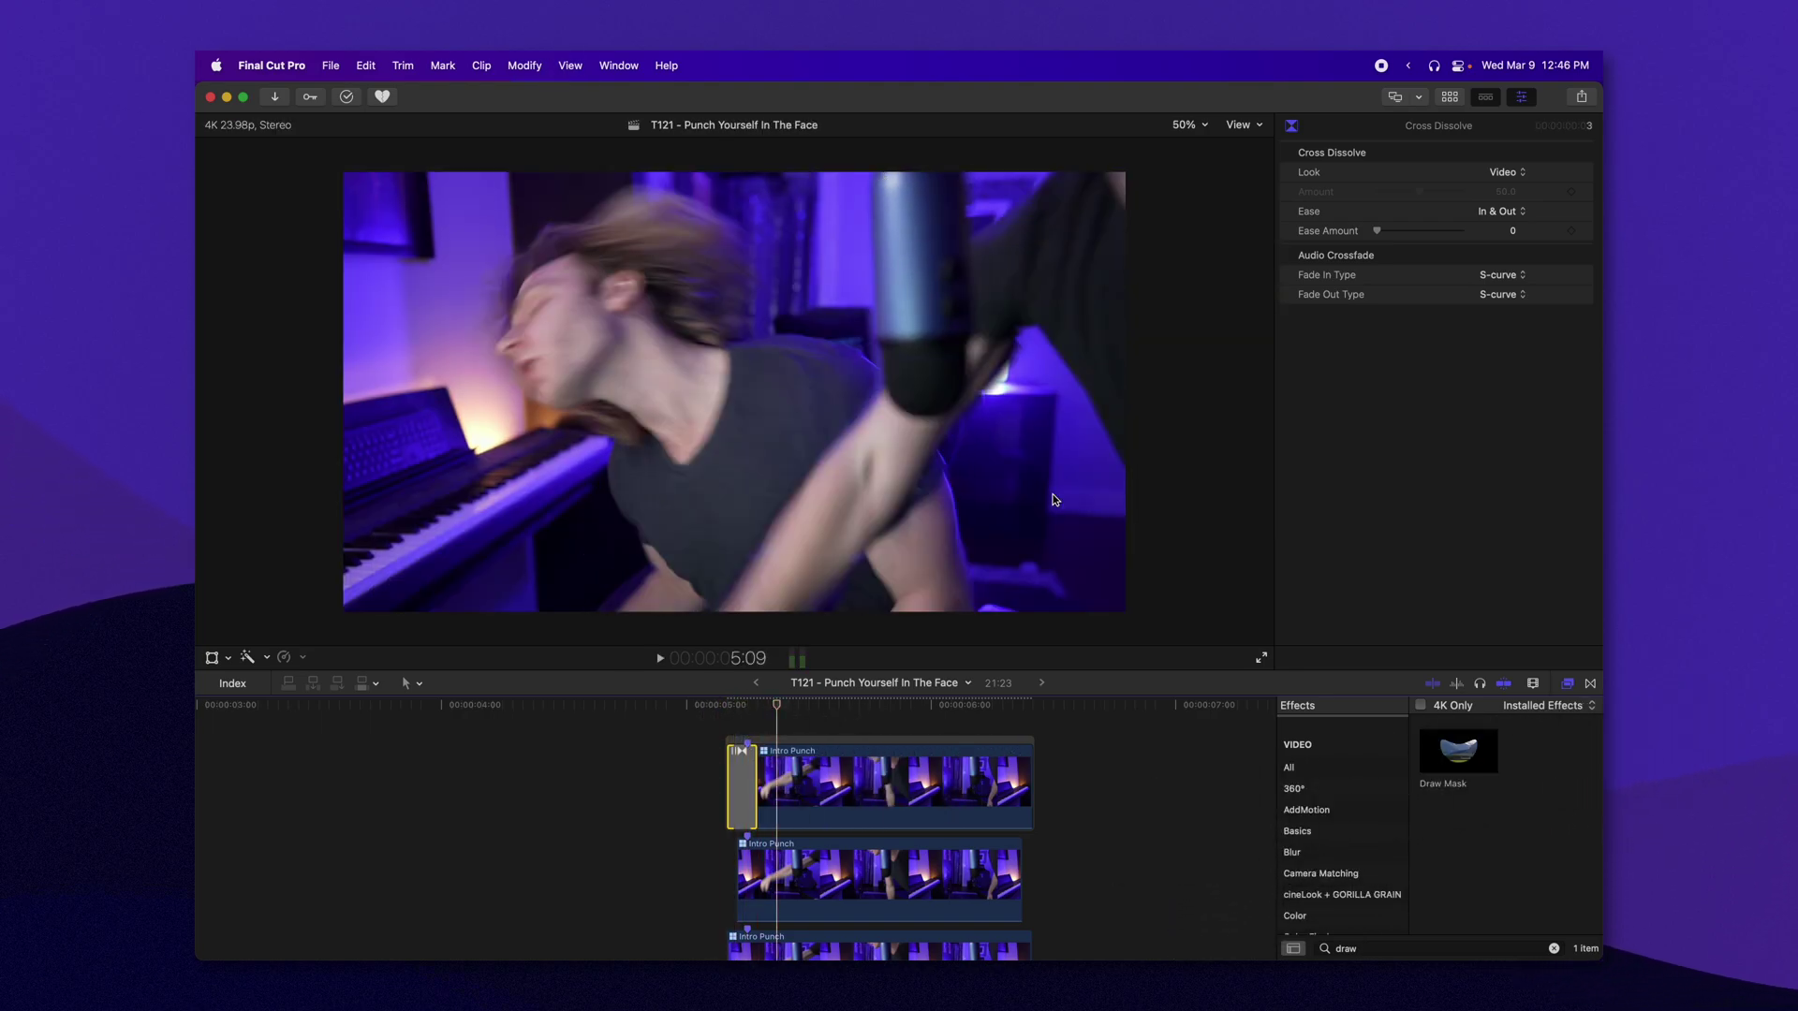
pyautogui.click(736, 708)
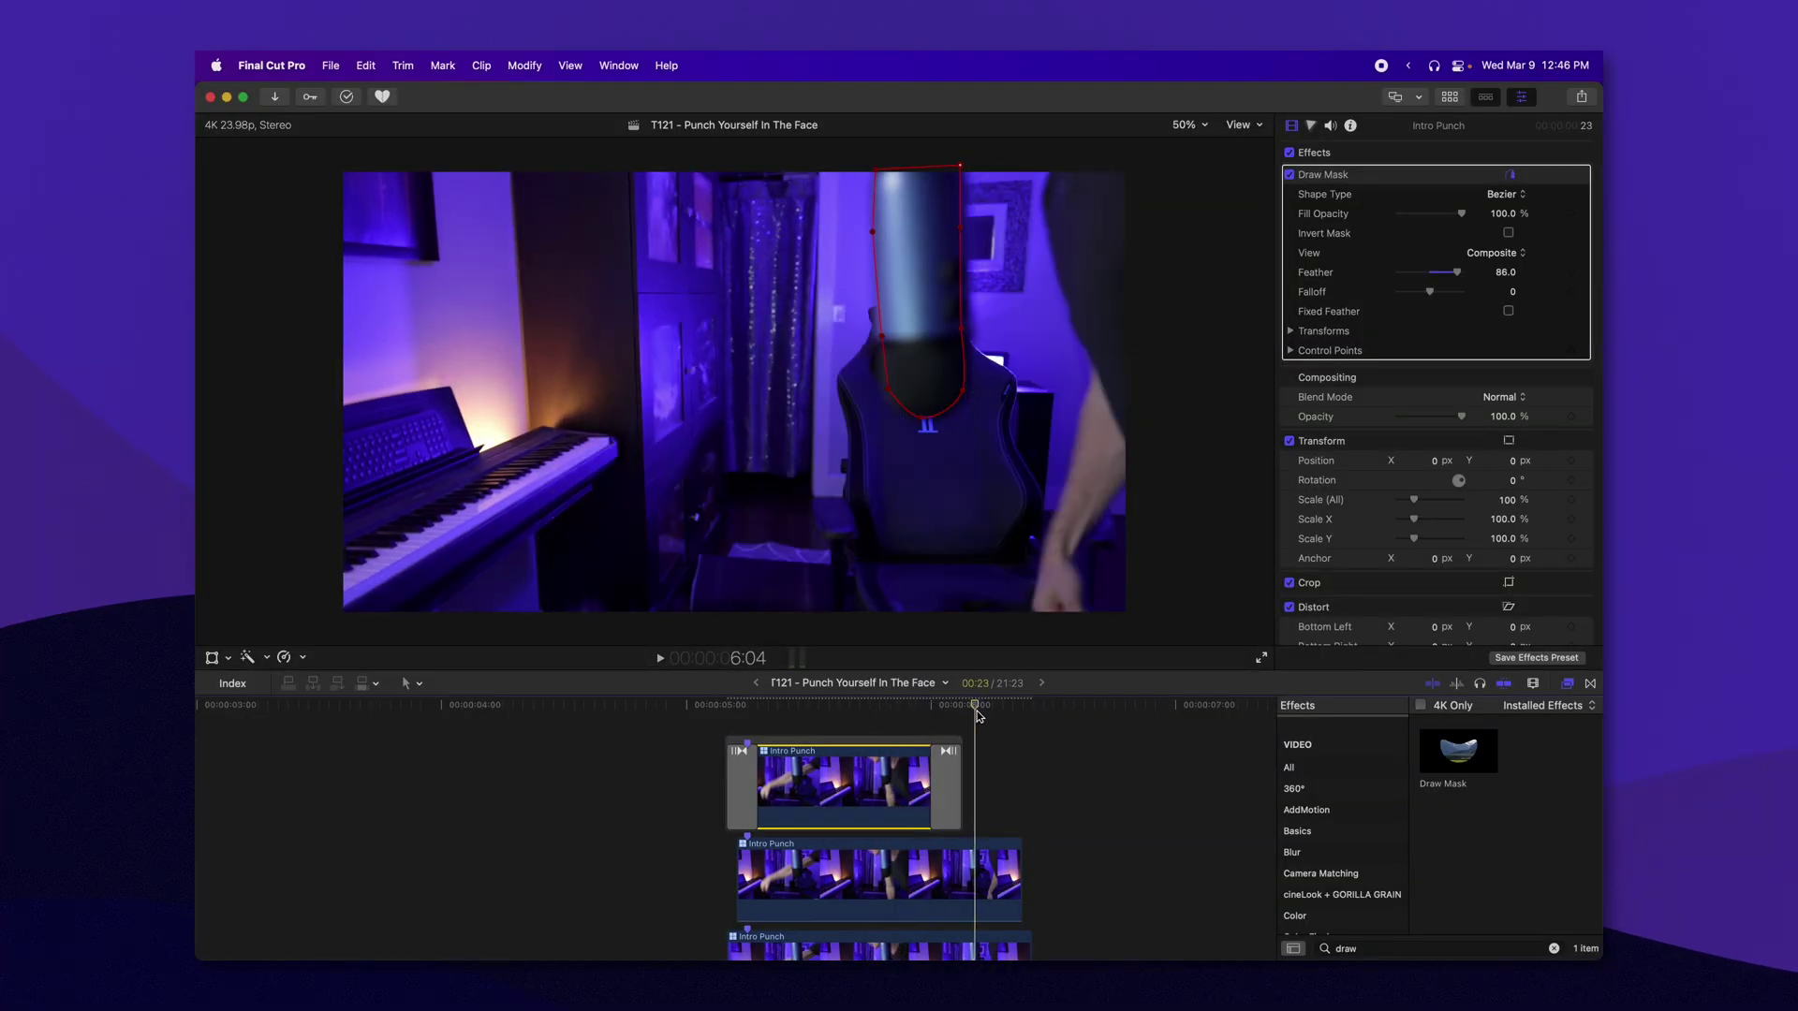
# - Apply Draw Mask to the hand clip and trim its start to the playhead
pyautogui.moveTo(1016, 716); pyautogui.dragTo(1049, 712)
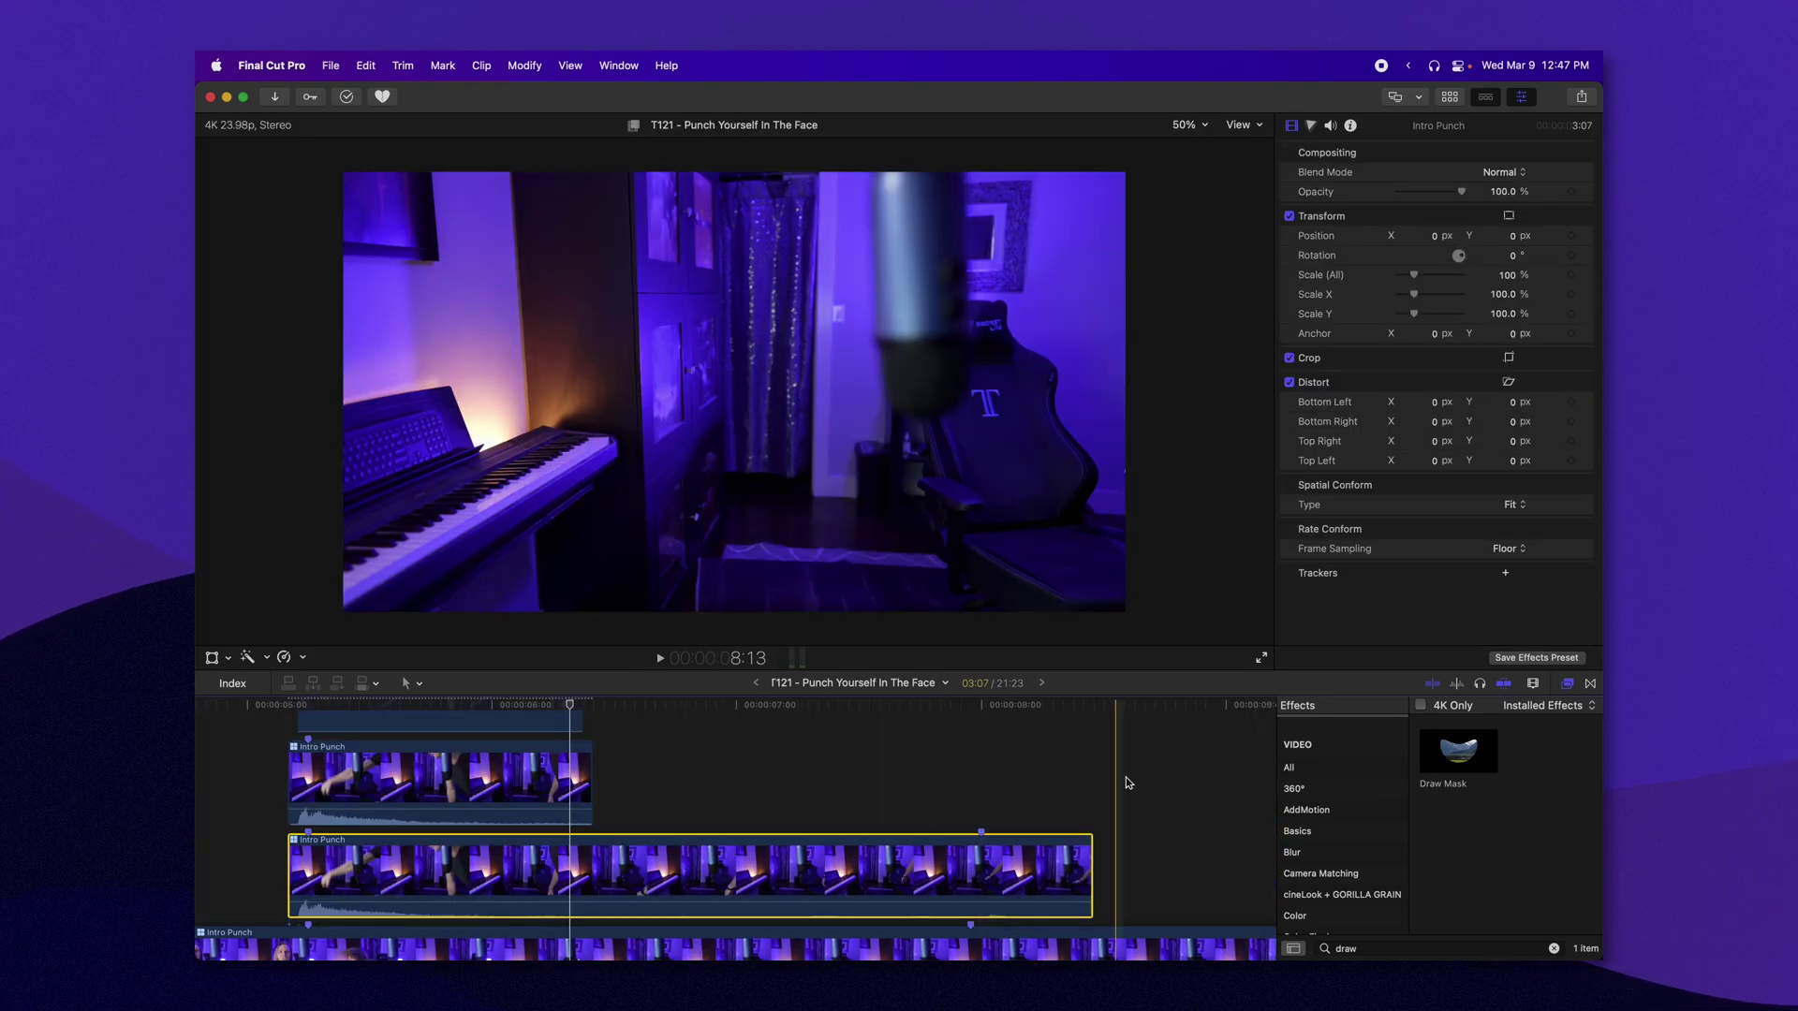
pyautogui.moveTo(1456, 752)
pyautogui.mouseDown()
pyautogui.moveTo(602, 824)
pyautogui.moveTo(599, 862)
pyautogui.mouseUp()
pyautogui.moveTo(569, 709); pyautogui.dragTo(562, 708)
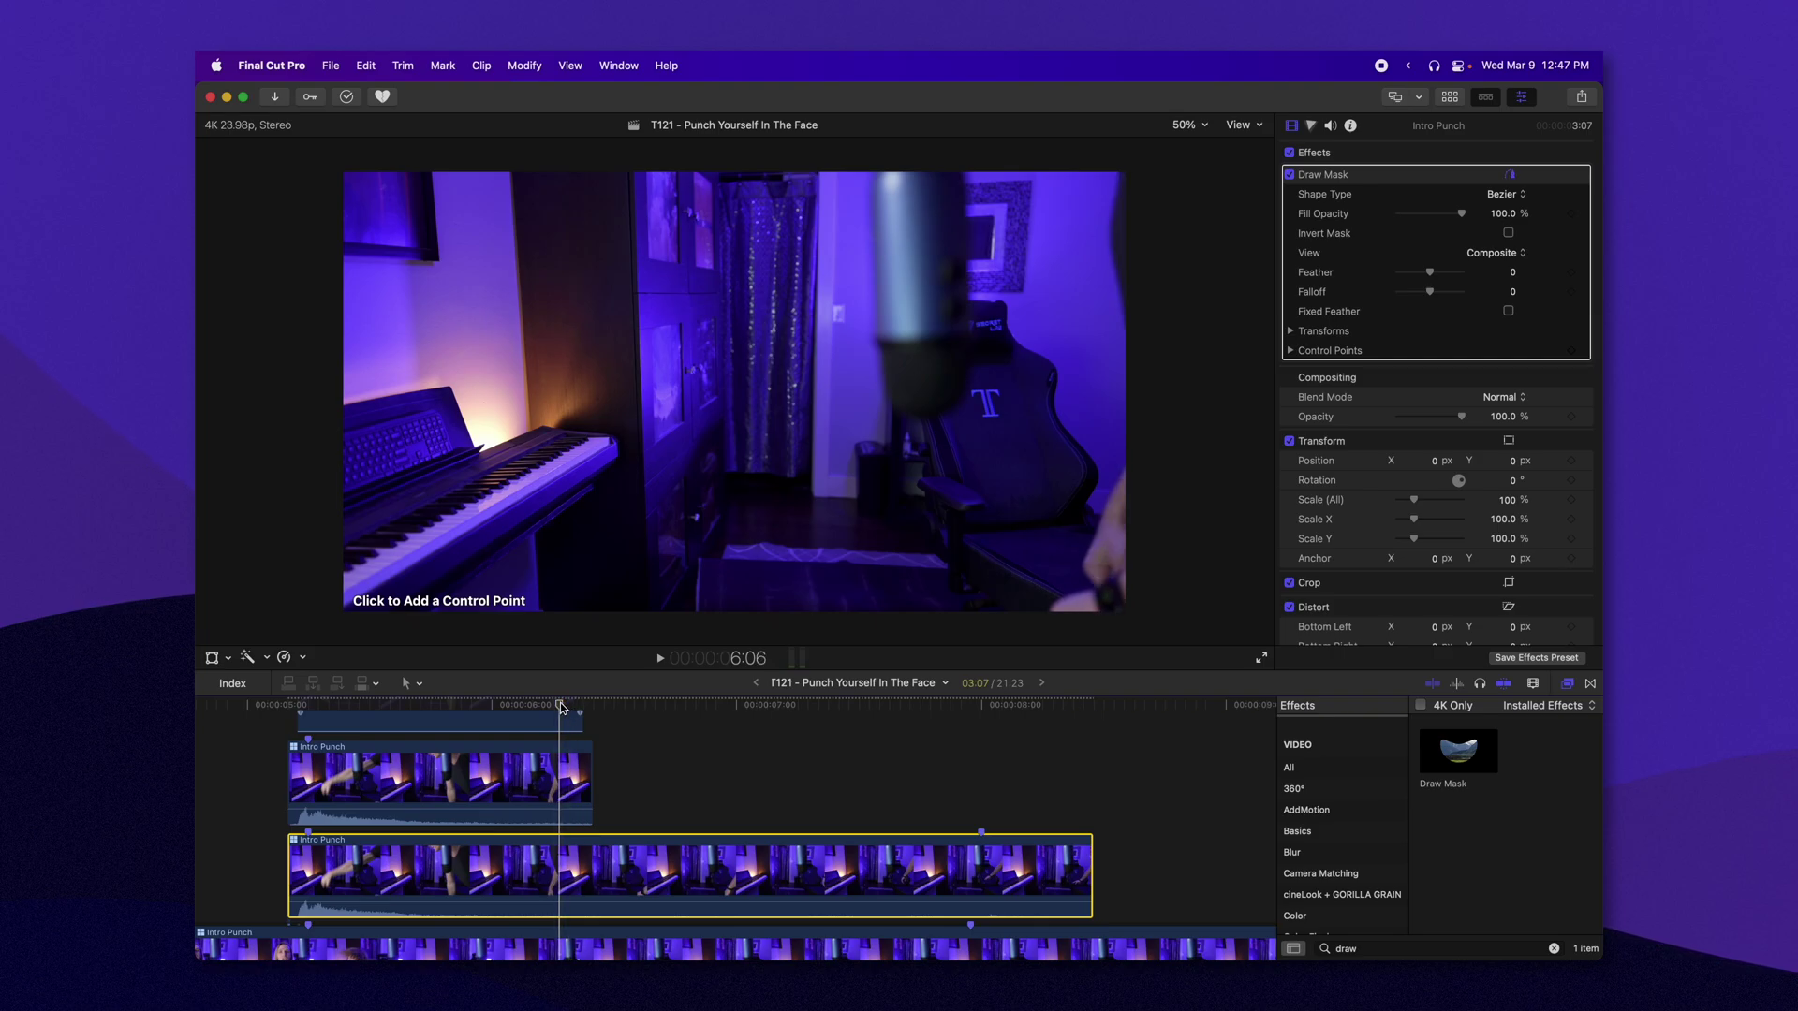
pyautogui.press('Left')
pyautogui.press('Left')
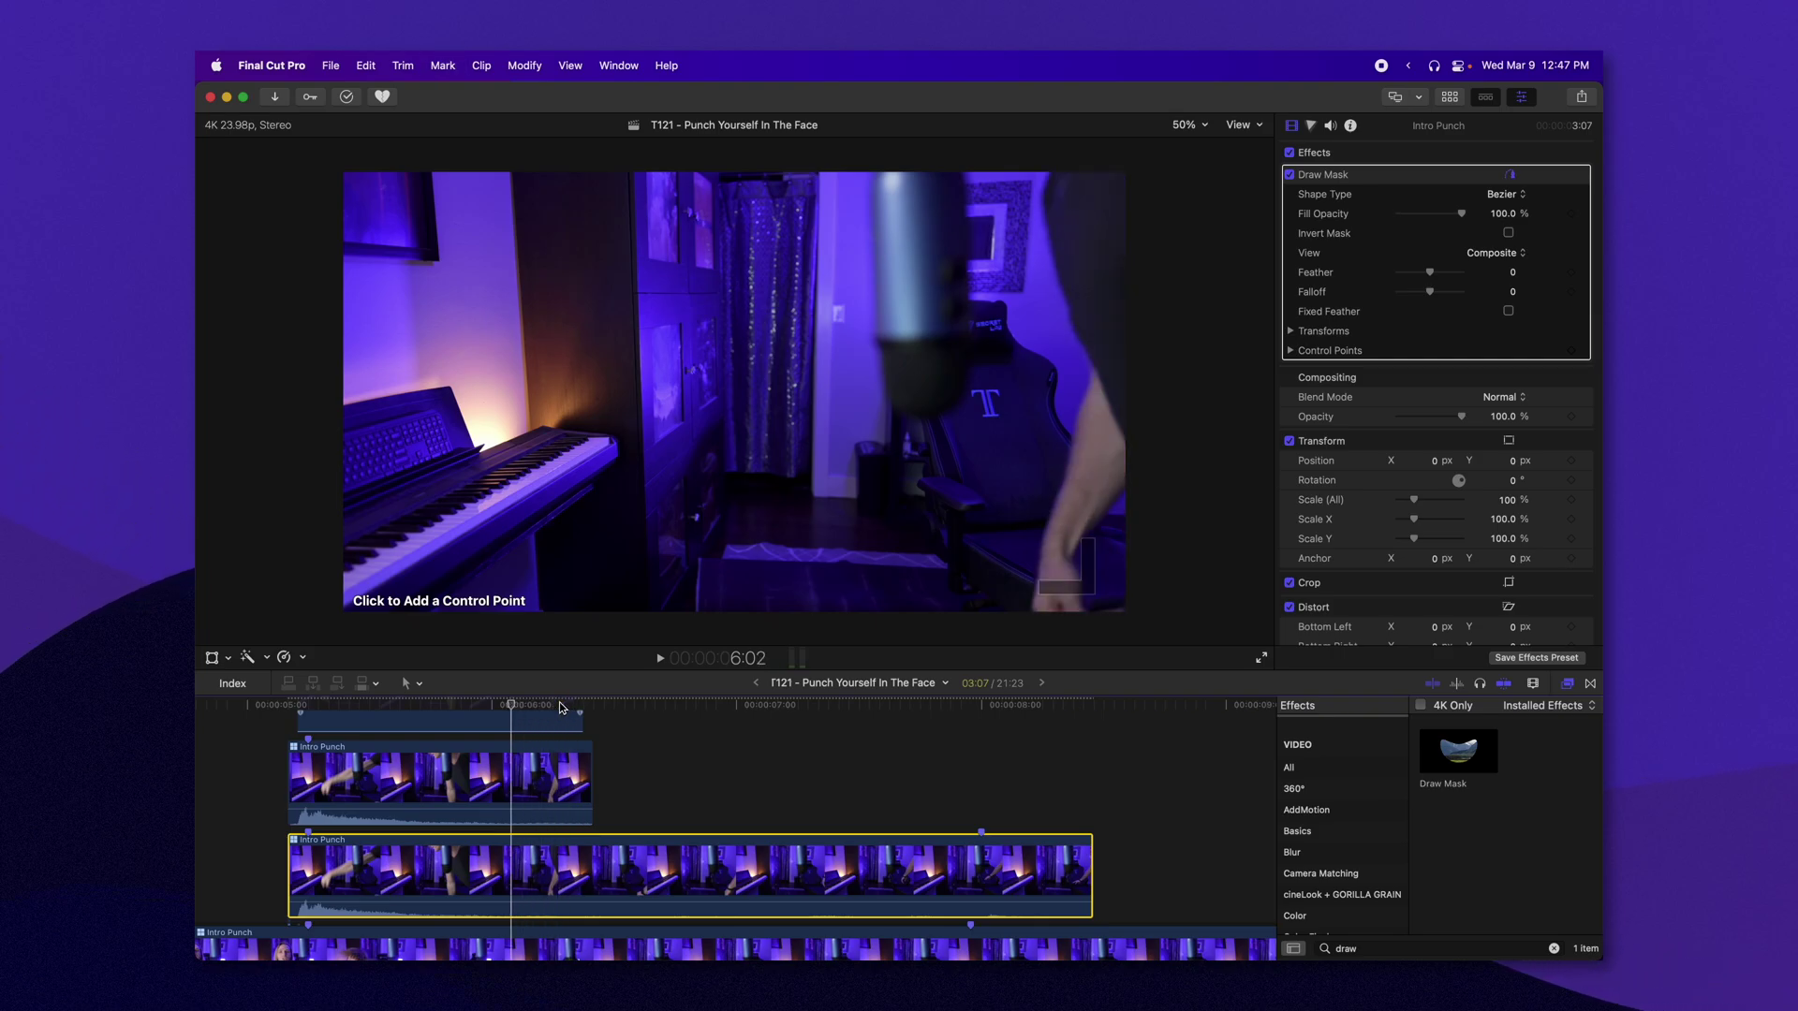
pyautogui.hotkey('alt', '[')
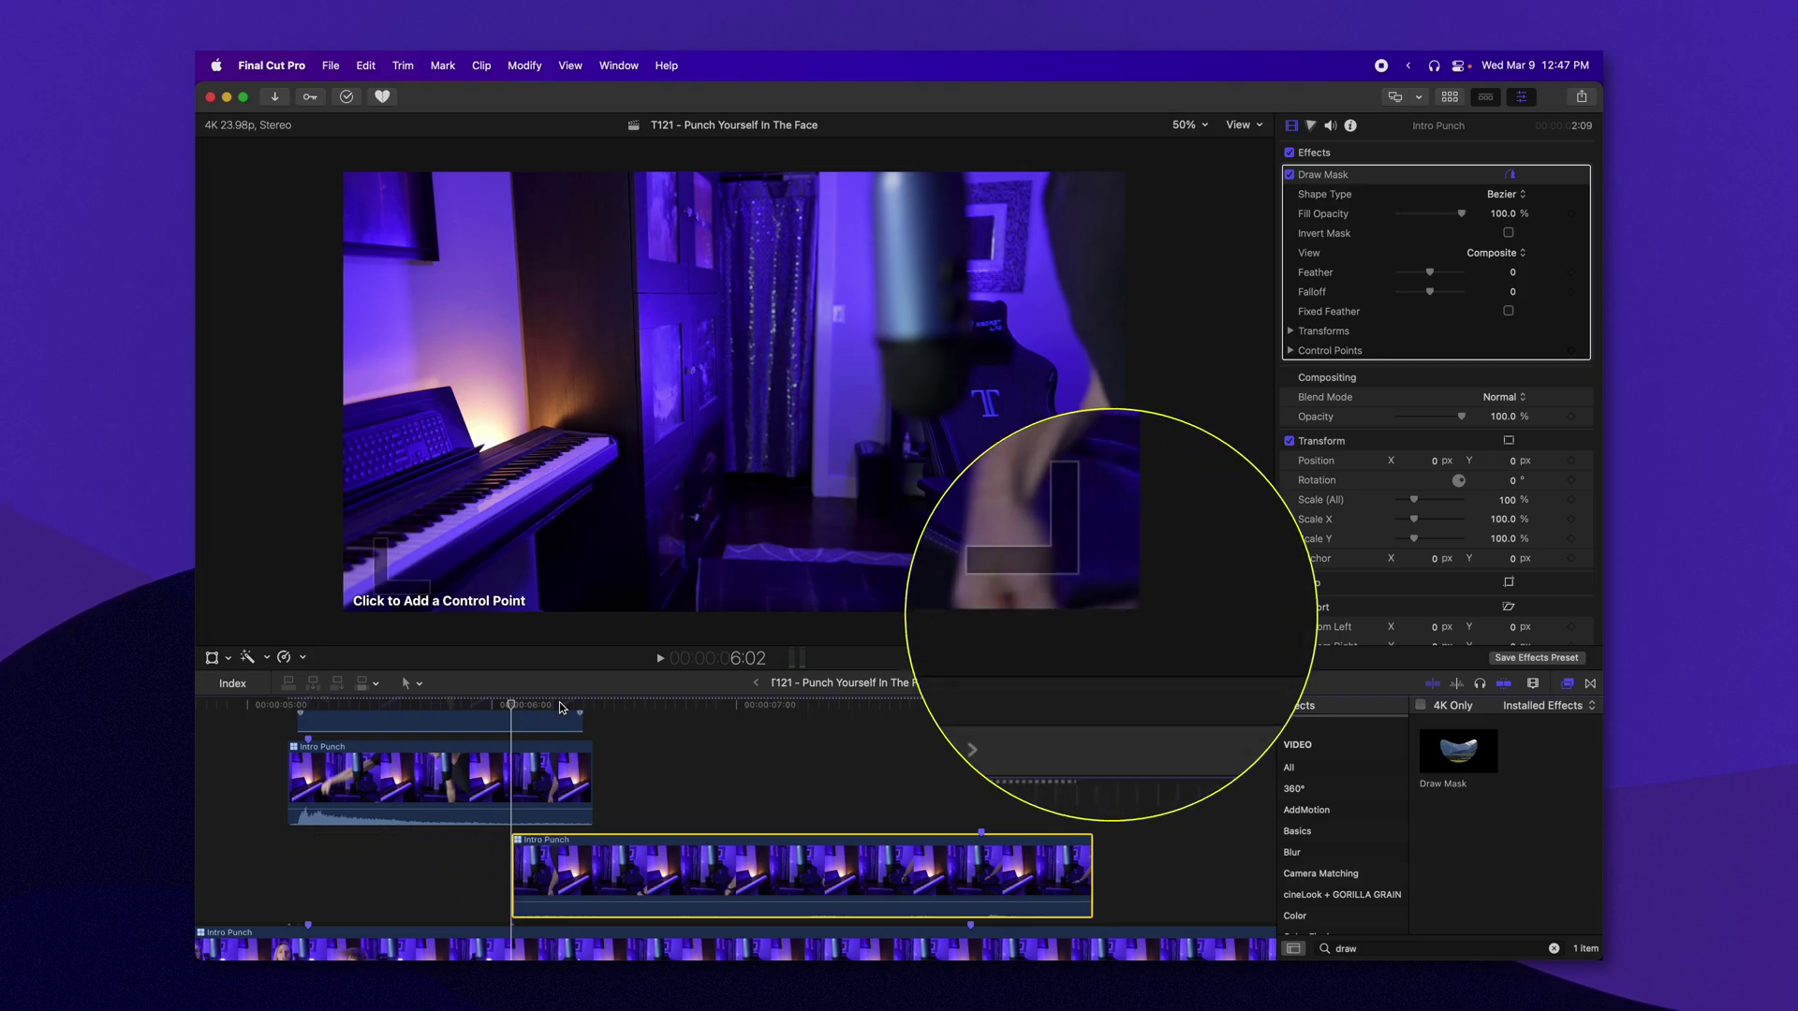
# - Trace the mask around the hand near the chair, feathered to 64
pyautogui.click(776, 704)
pyautogui.moveTo(779, 686); pyautogui.dragTo(854, 674)
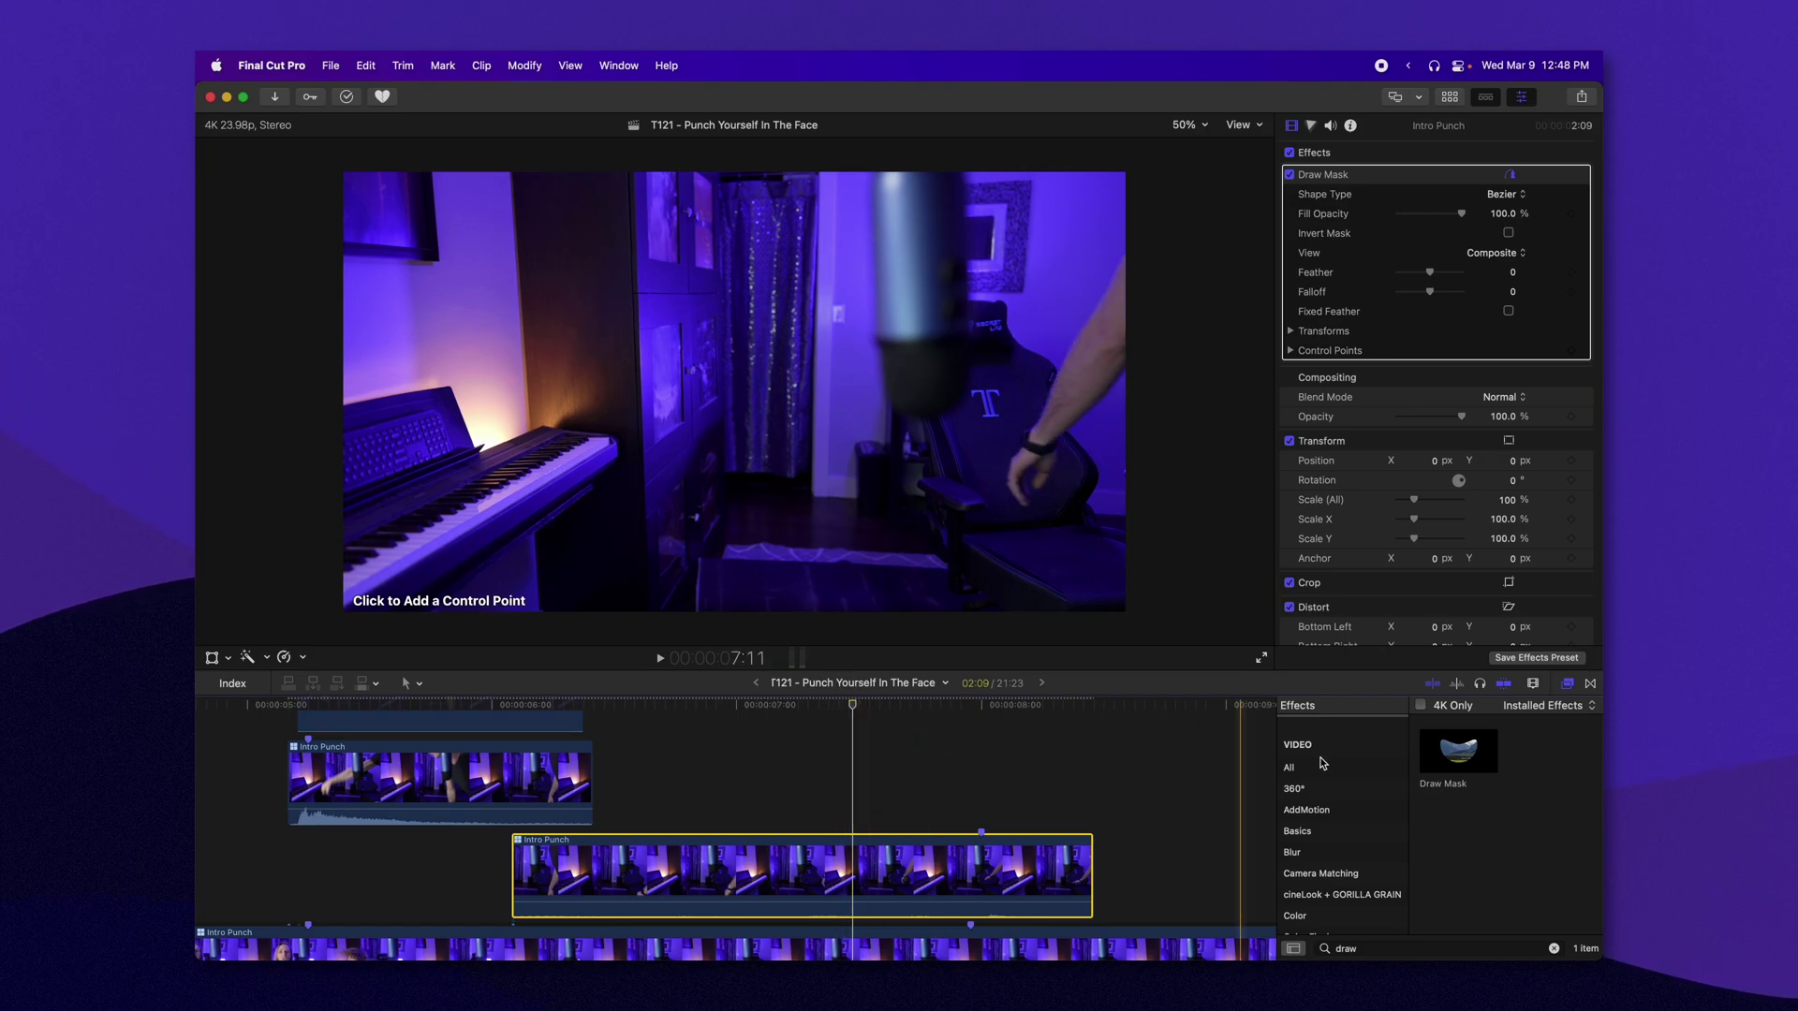
pyautogui.moveTo(856, 656); pyautogui.dragTo(843, 487)
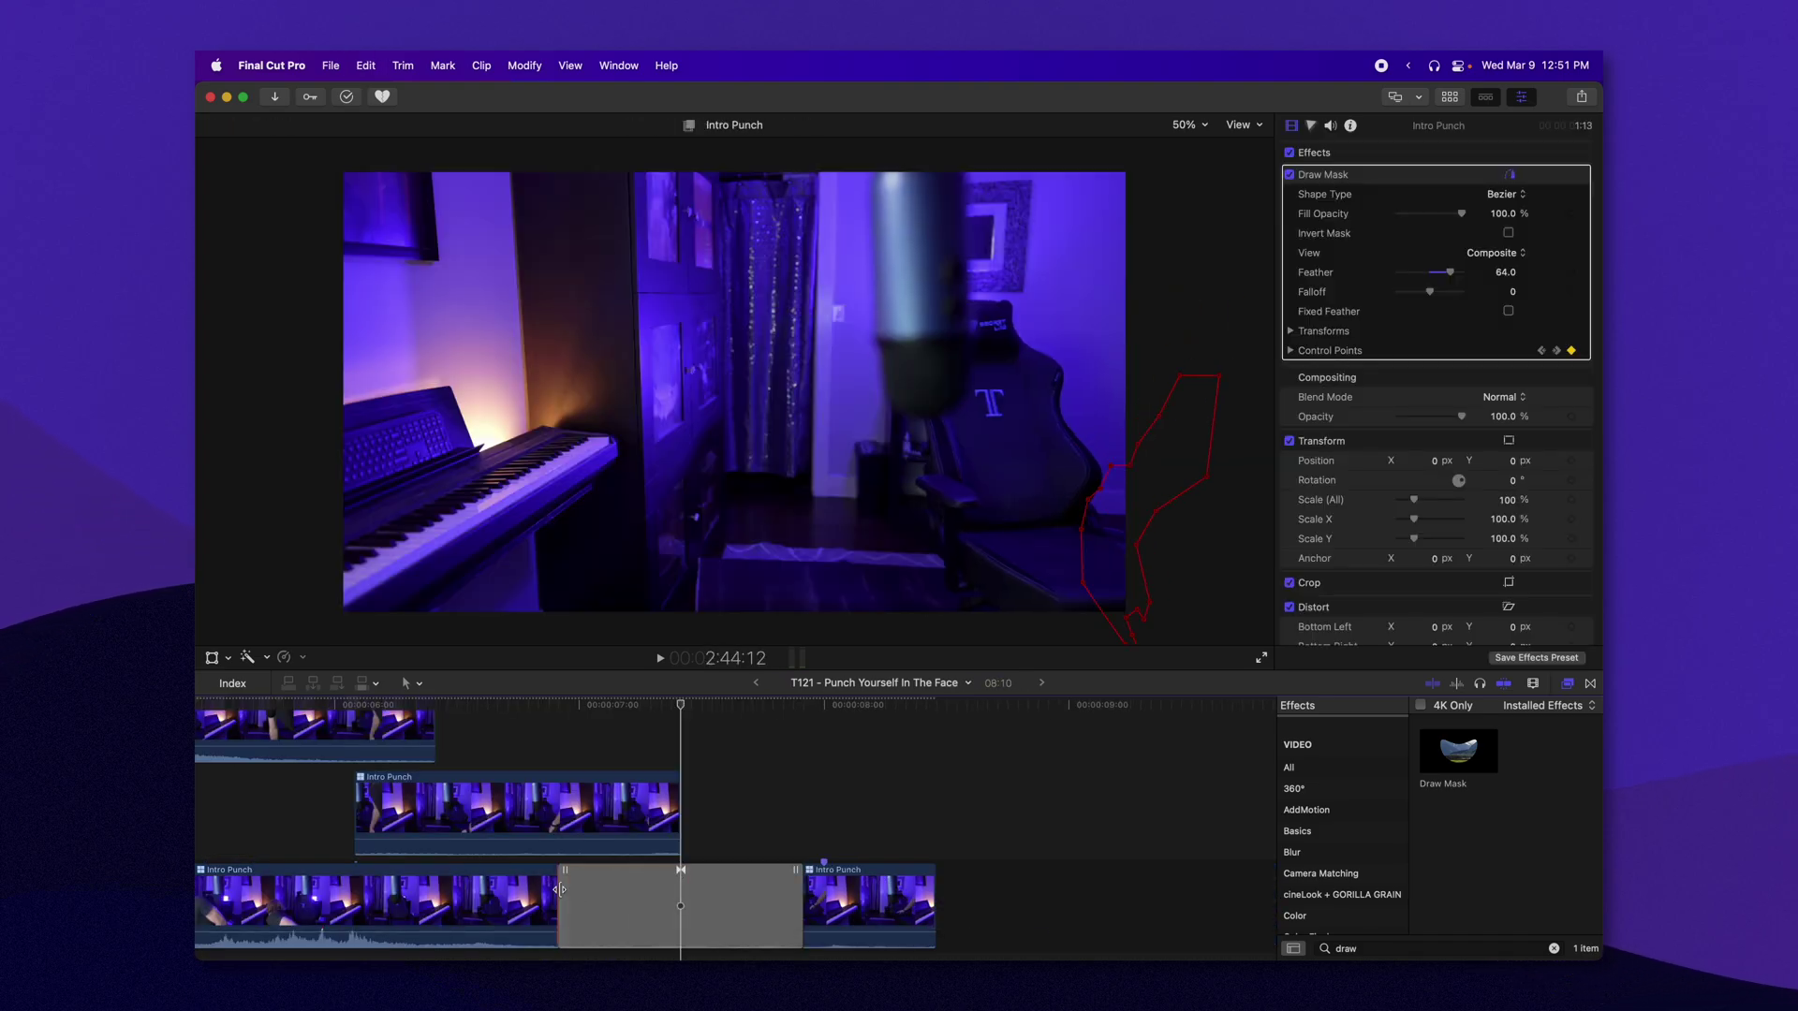
# - Close the storyline gap and add cross dissolves at the edit and the hand clip's end
pyautogui.moveTo(559, 890); pyautogui.dragTo(676, 890)
pyautogui.press('super+t')
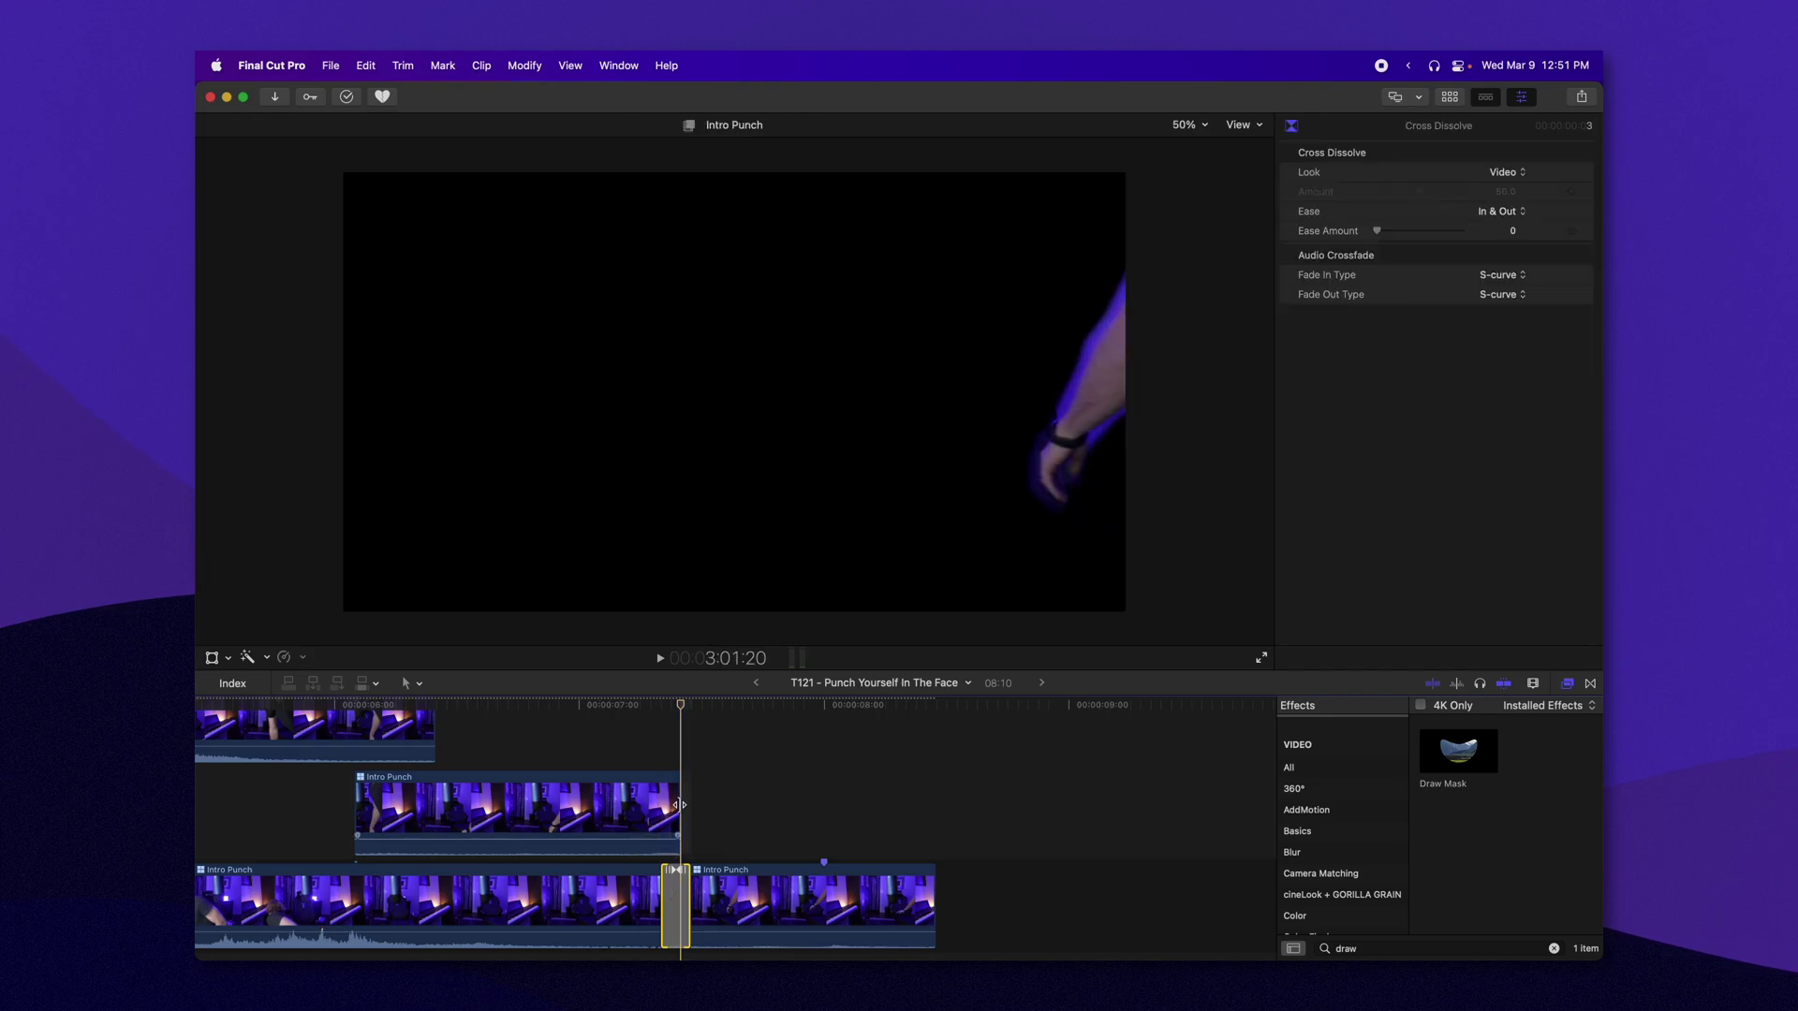
pyautogui.press('super+t')
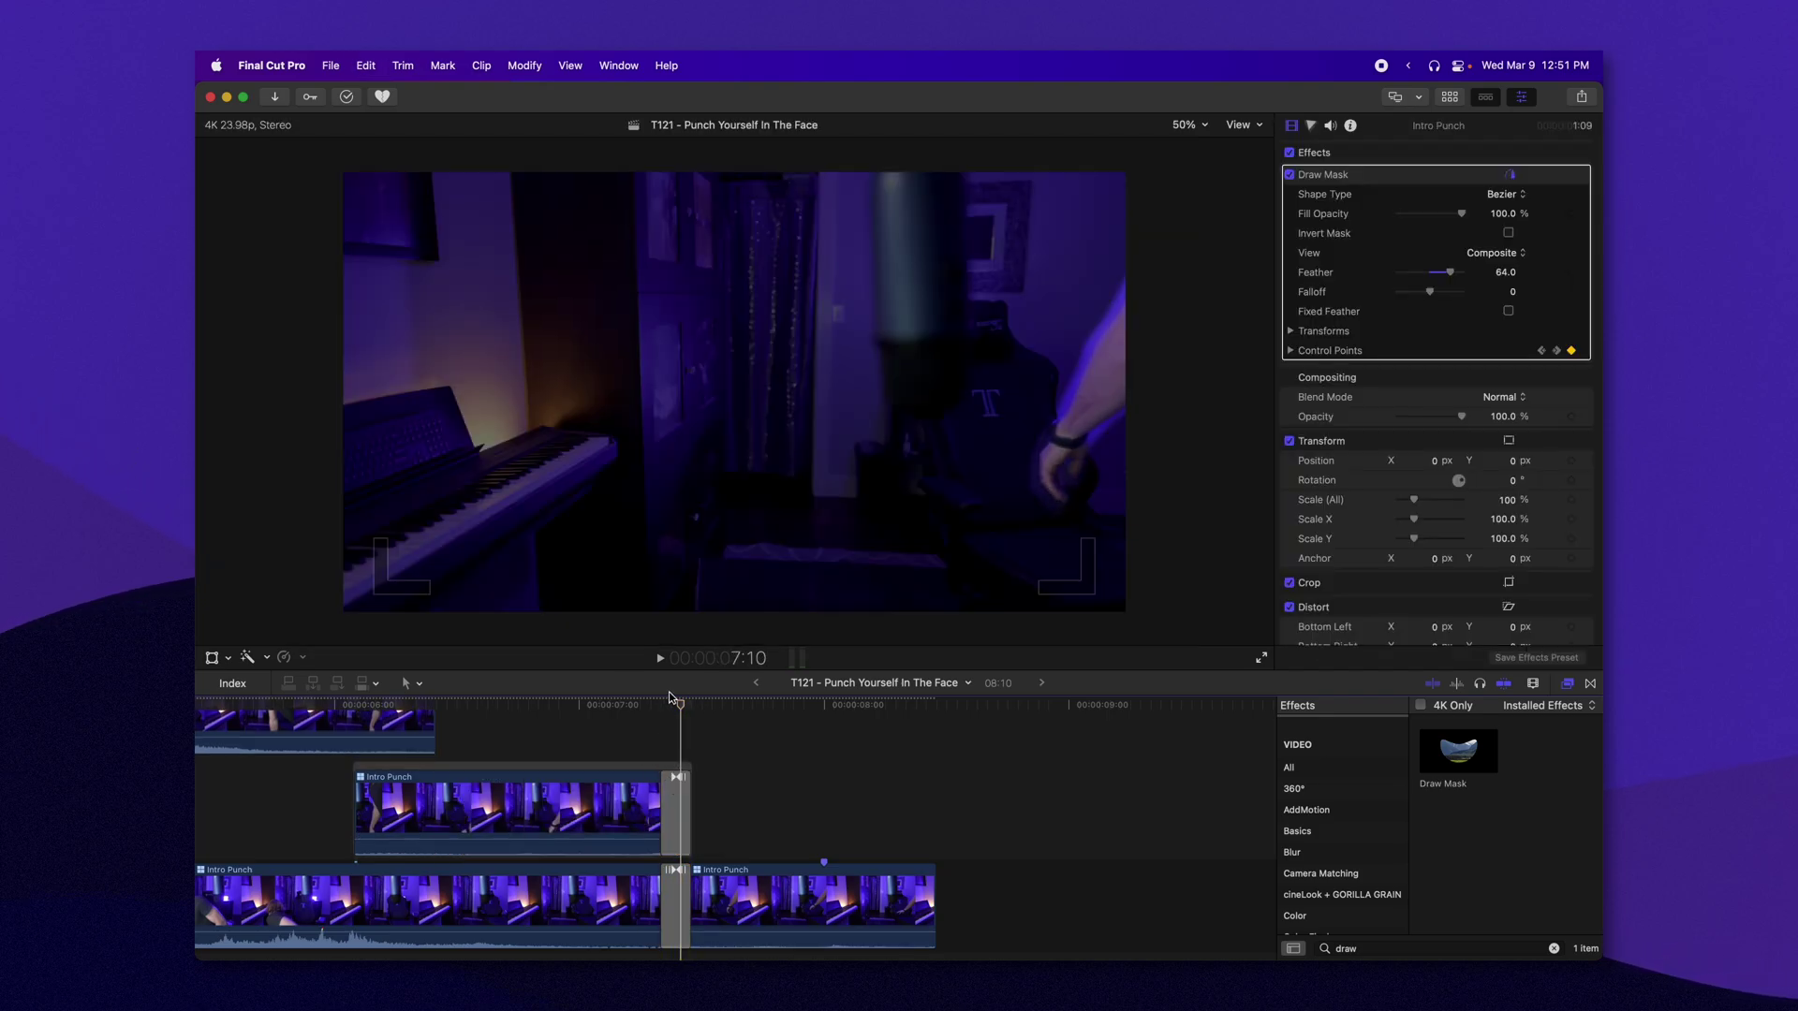
pyautogui.click(751, 904)
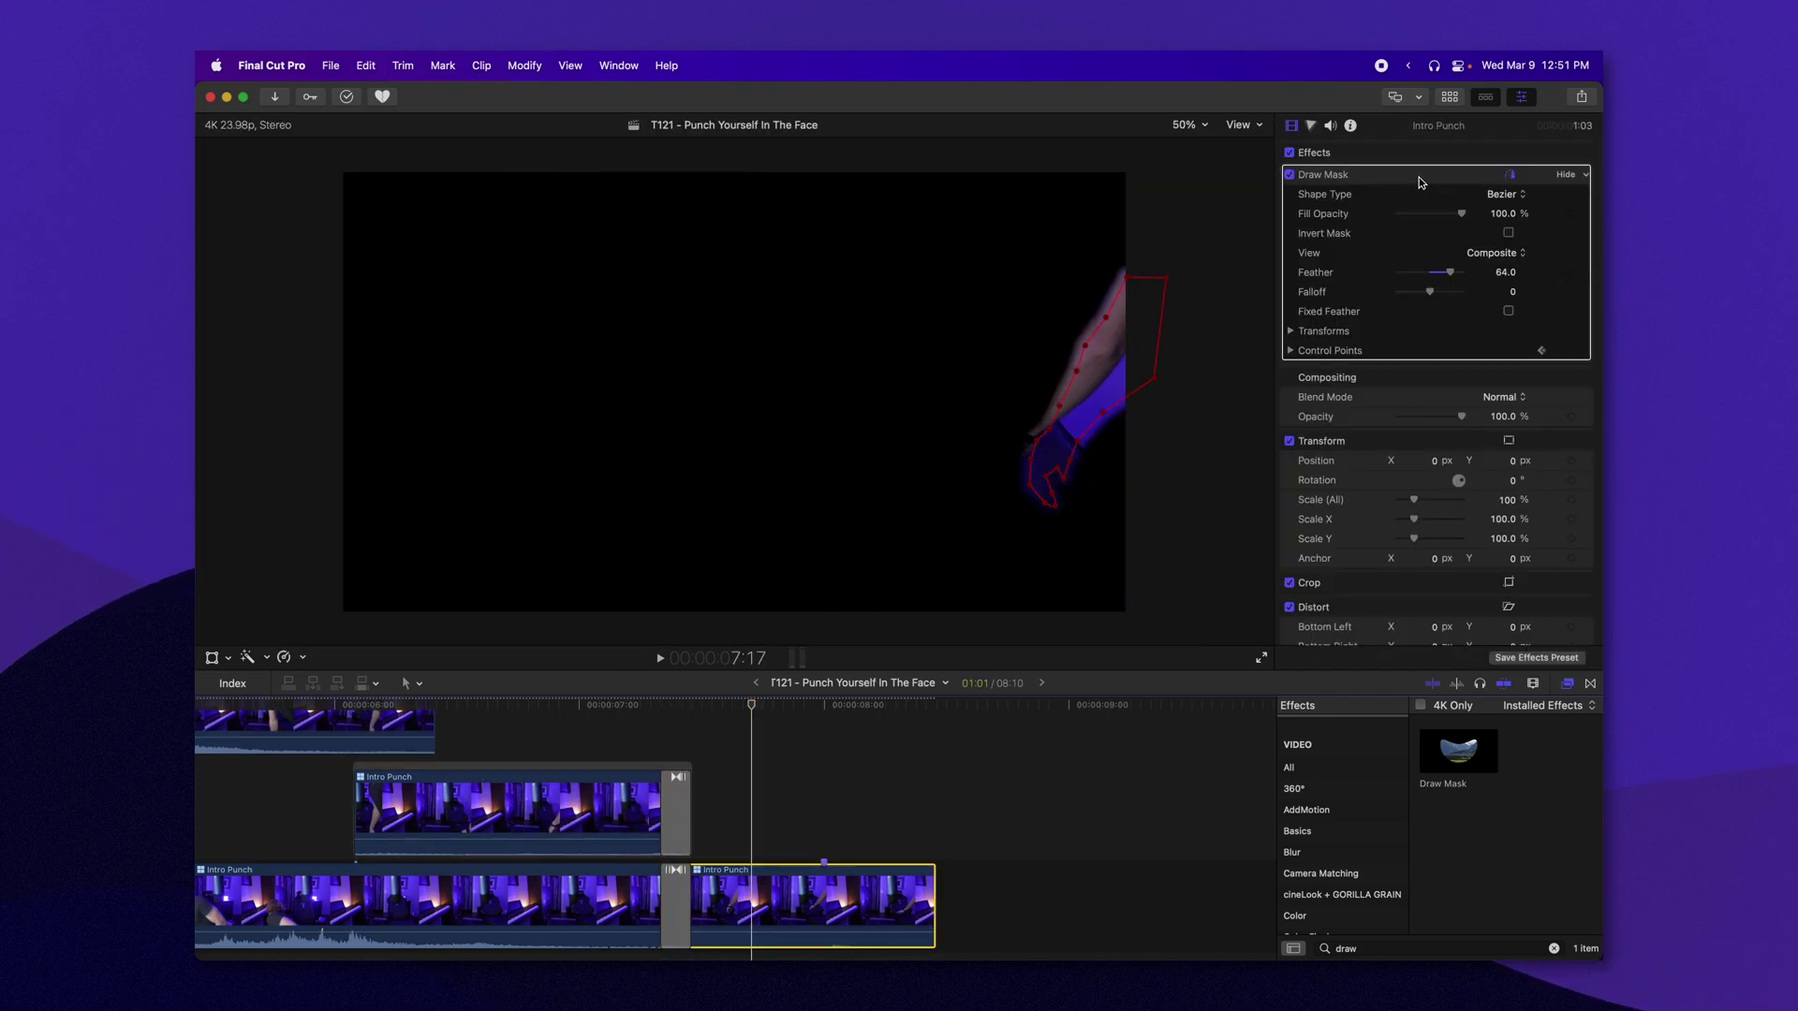